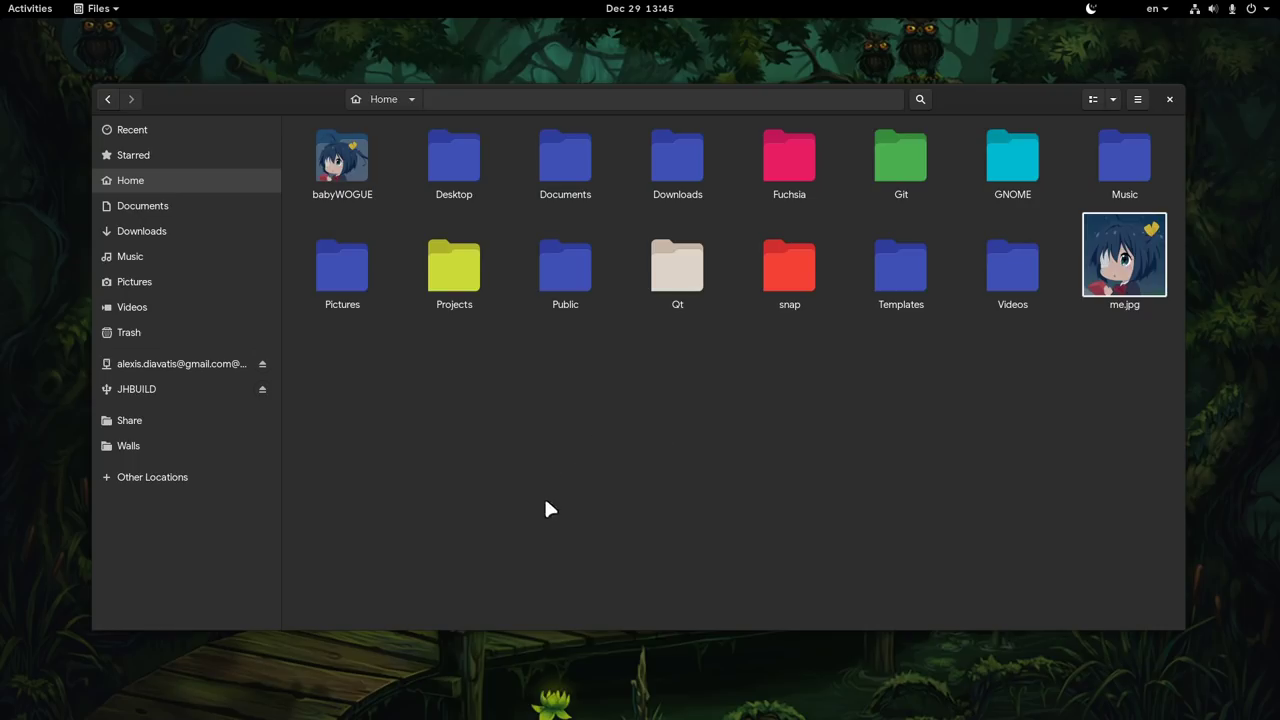
# - Open Projects and give anime-voice-studio the folder-light-green icon
pyautogui.doubleClick(470, 283)
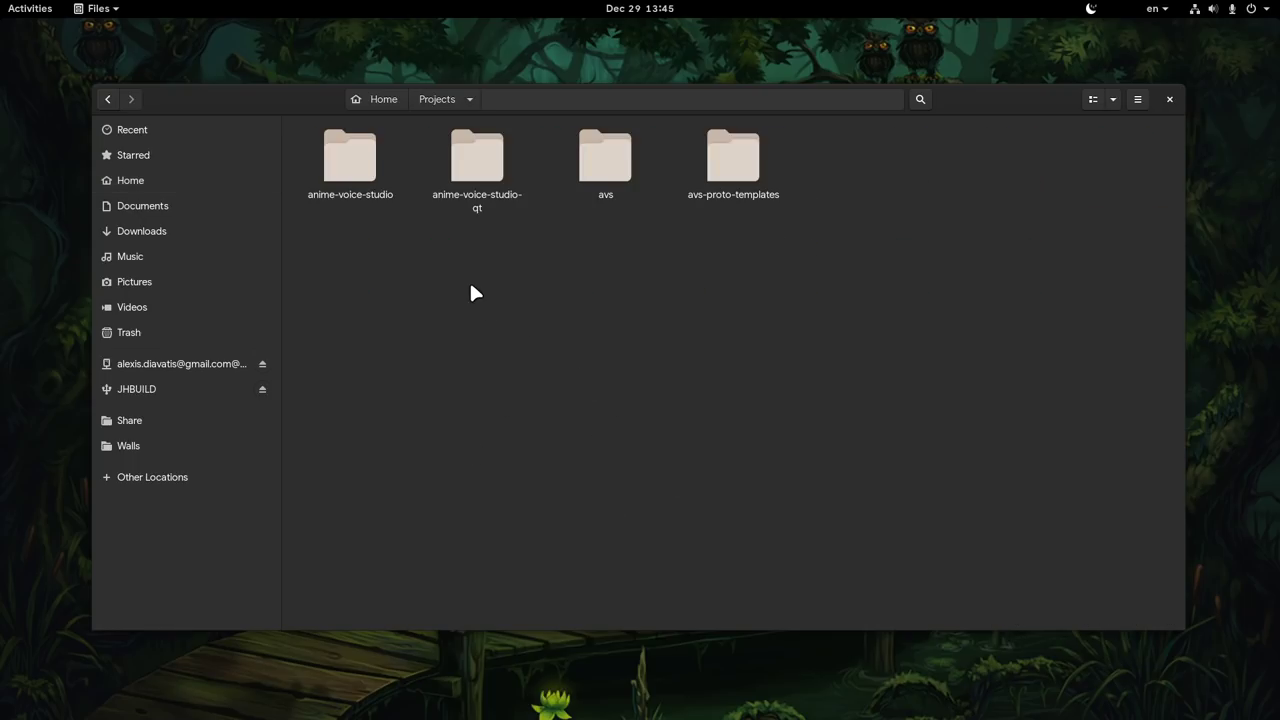
pyautogui.click(350, 160)
pyautogui.rightClick(350, 160)
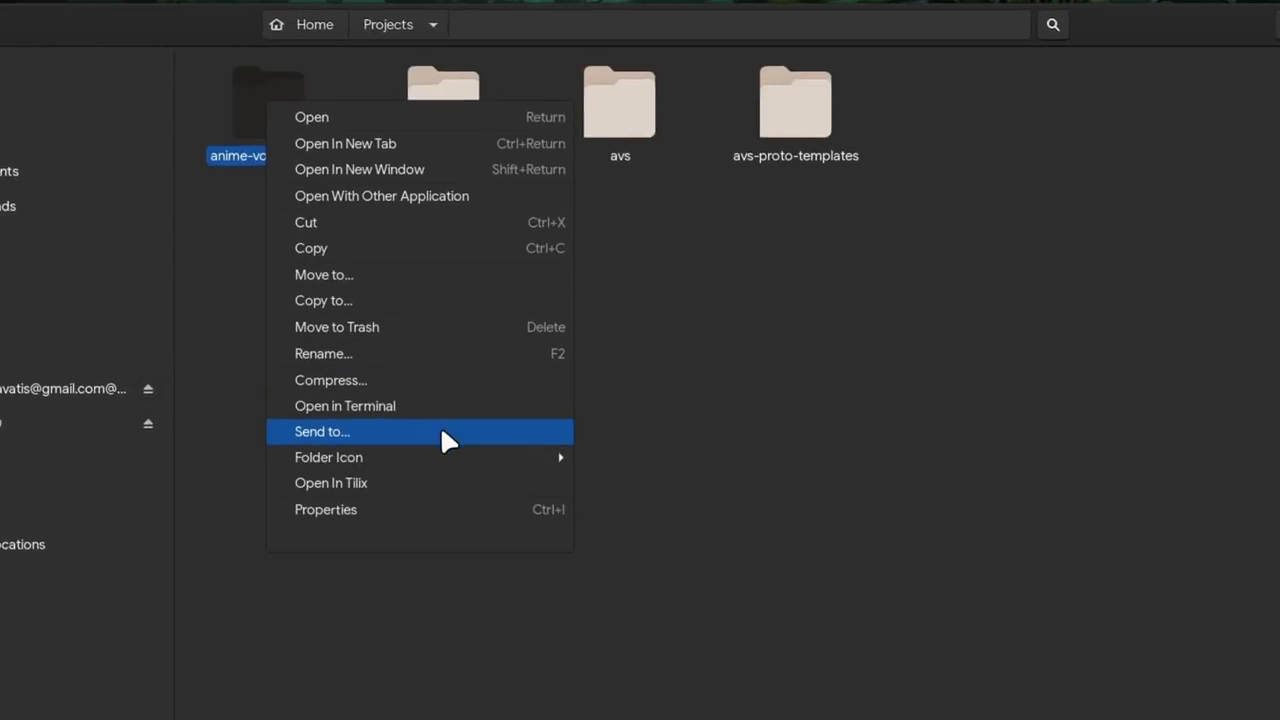
pyautogui.moveTo(447, 458)
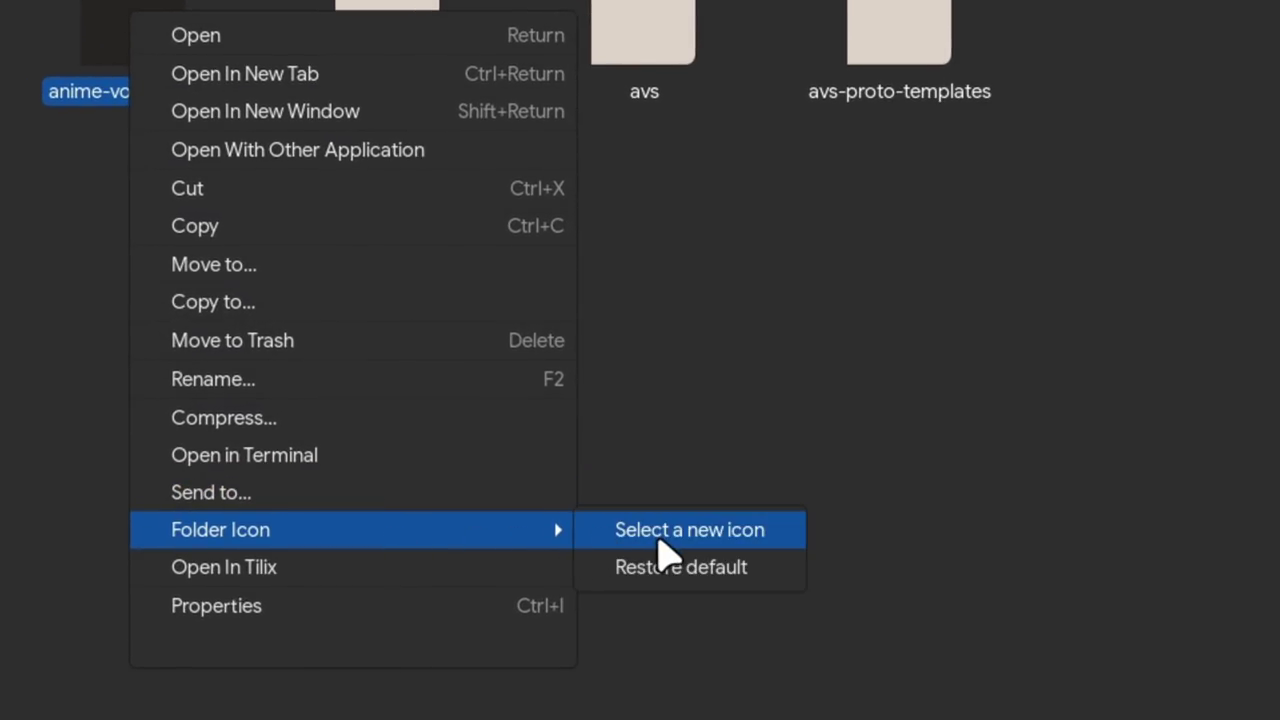
pyautogui.click(630, 463)
pyautogui.scroll(-3, 610, 485)
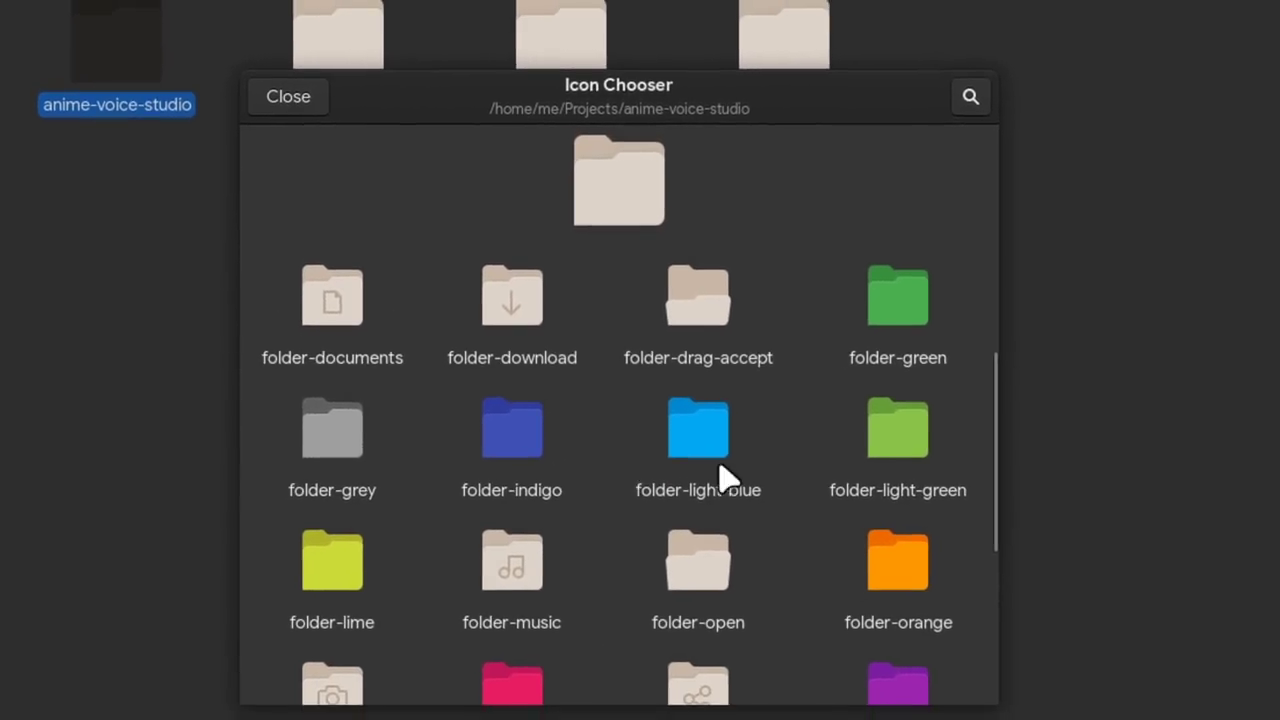
pyautogui.click(835, 420)
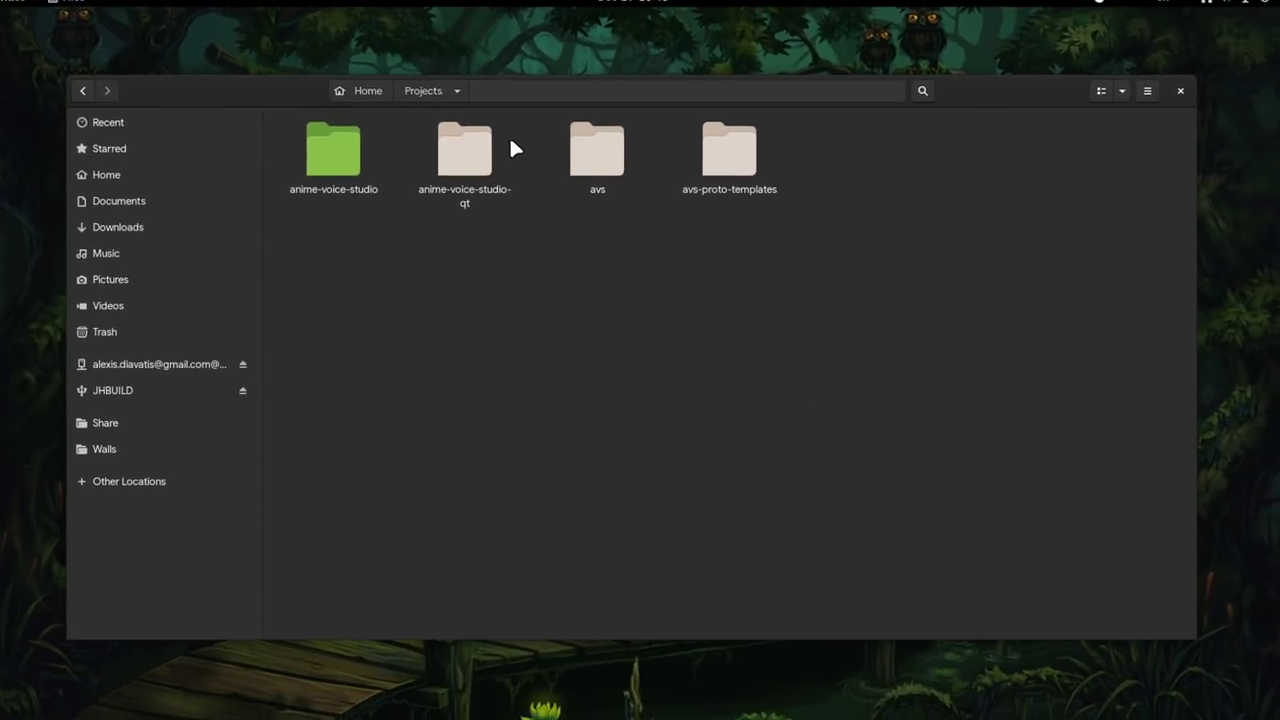
# - Give both anime-voice-studio and anime-voice-studio-qt the folder-light-blue icon
pyautogui.moveTo(514, 149); pyautogui.dragTo(265, 222)
pyautogui.rightClick(338, 194)
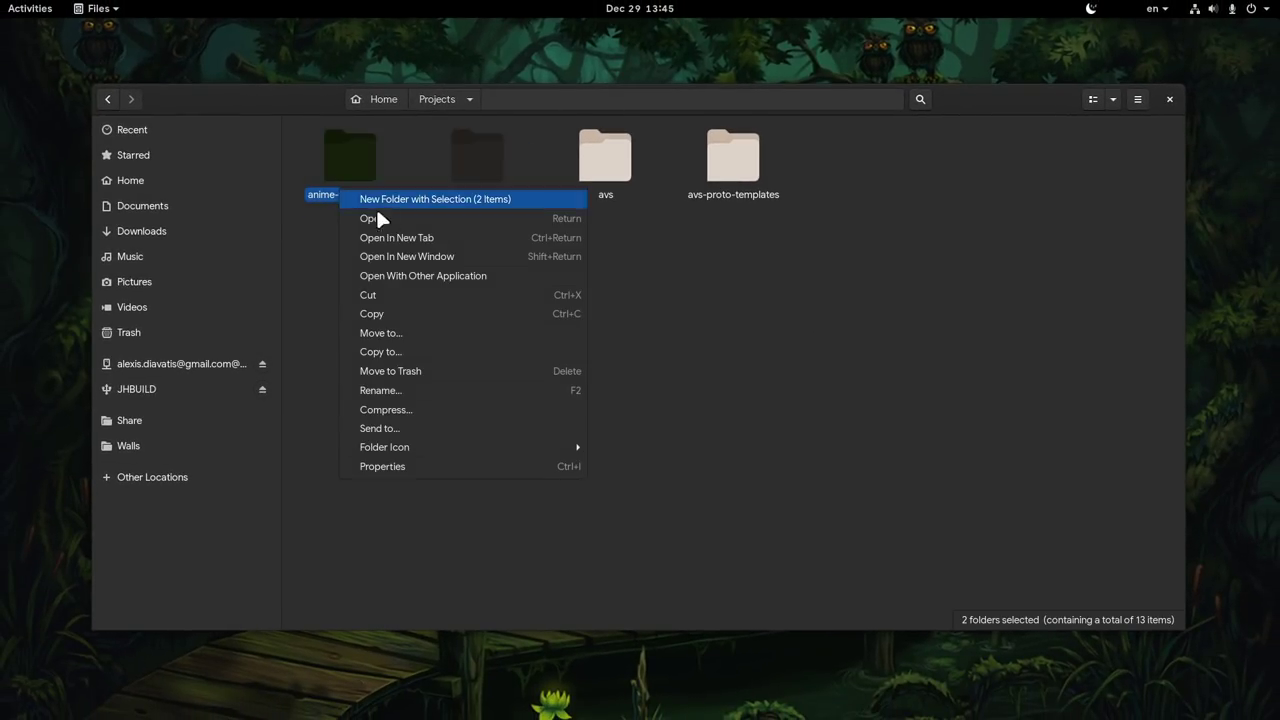
pyautogui.moveTo(475, 454)
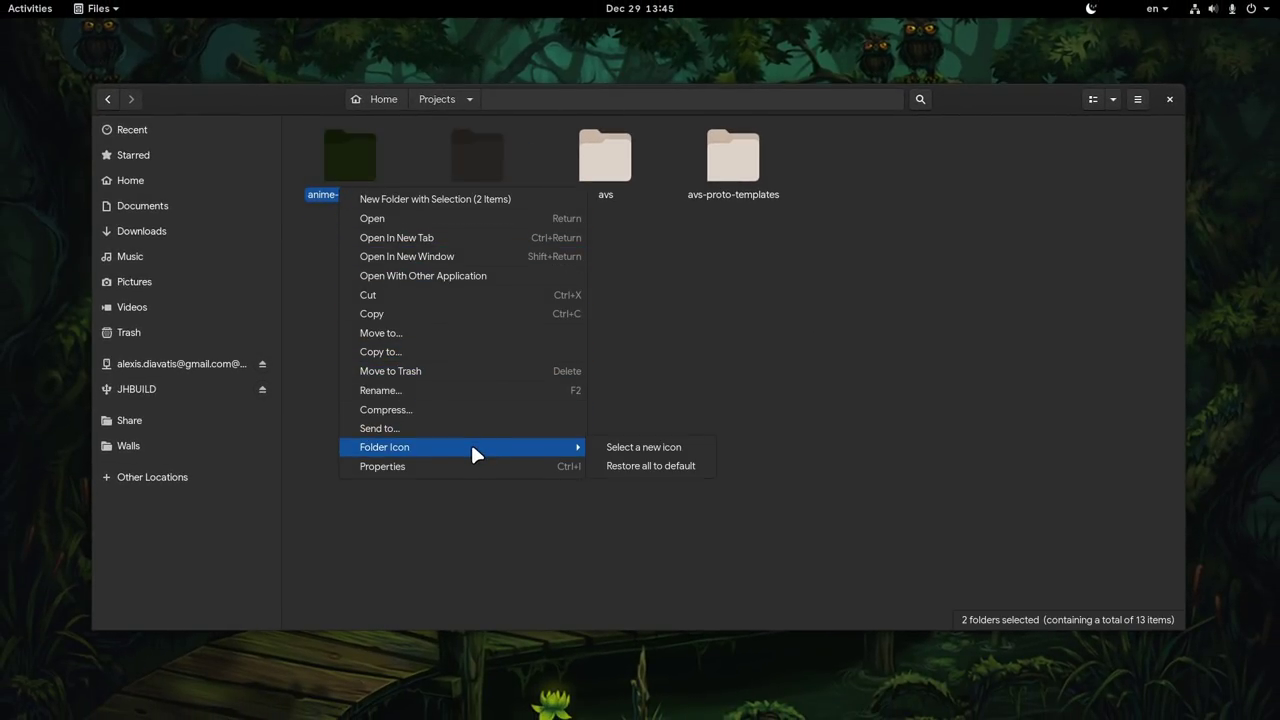
pyautogui.click(637, 448)
pyautogui.scroll(-2, 640, 450)
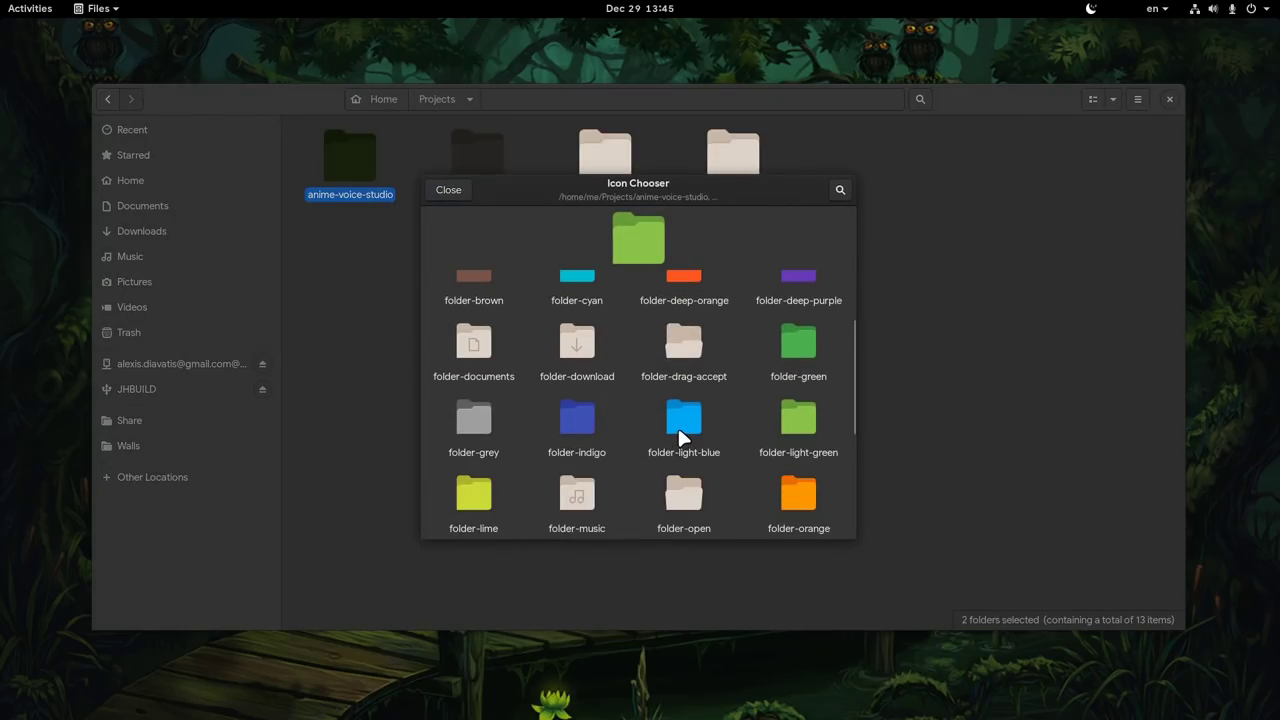
pyautogui.click(680, 430)
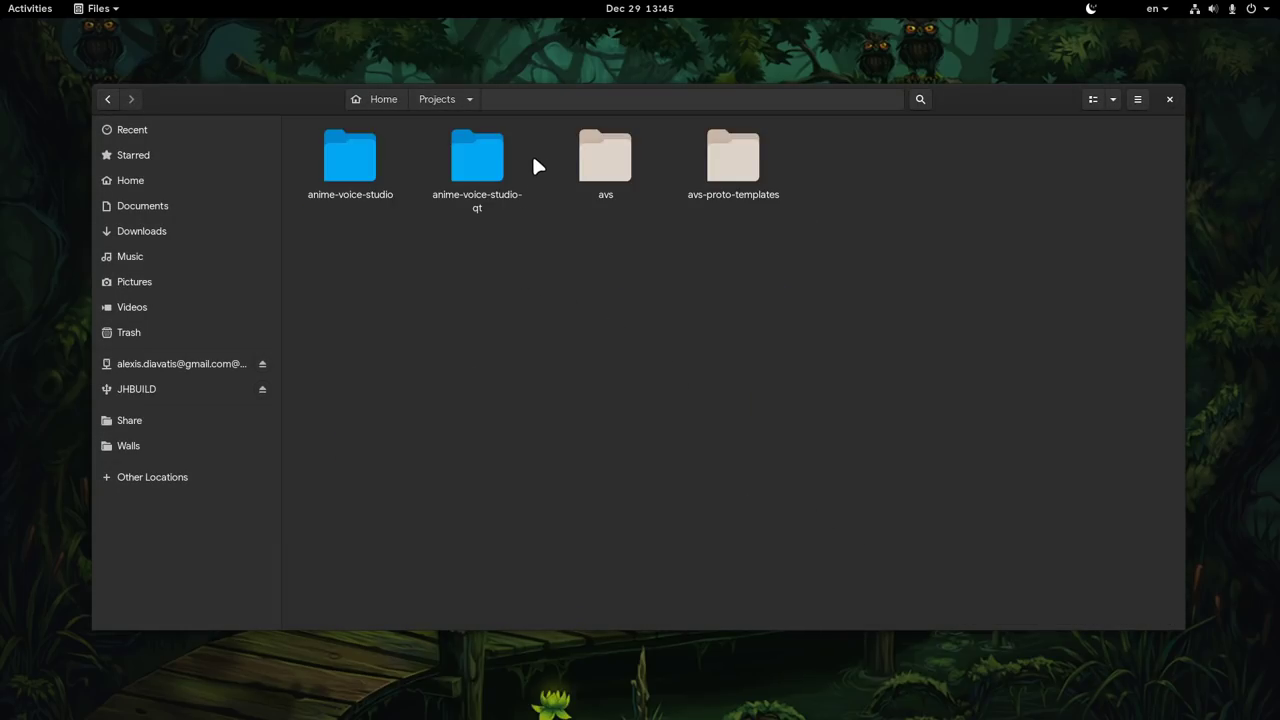
# - Restore both blue folders to their default icons
pyautogui.moveTo(535, 165); pyautogui.dragTo(306, 272)
pyautogui.rightClick(338, 170)
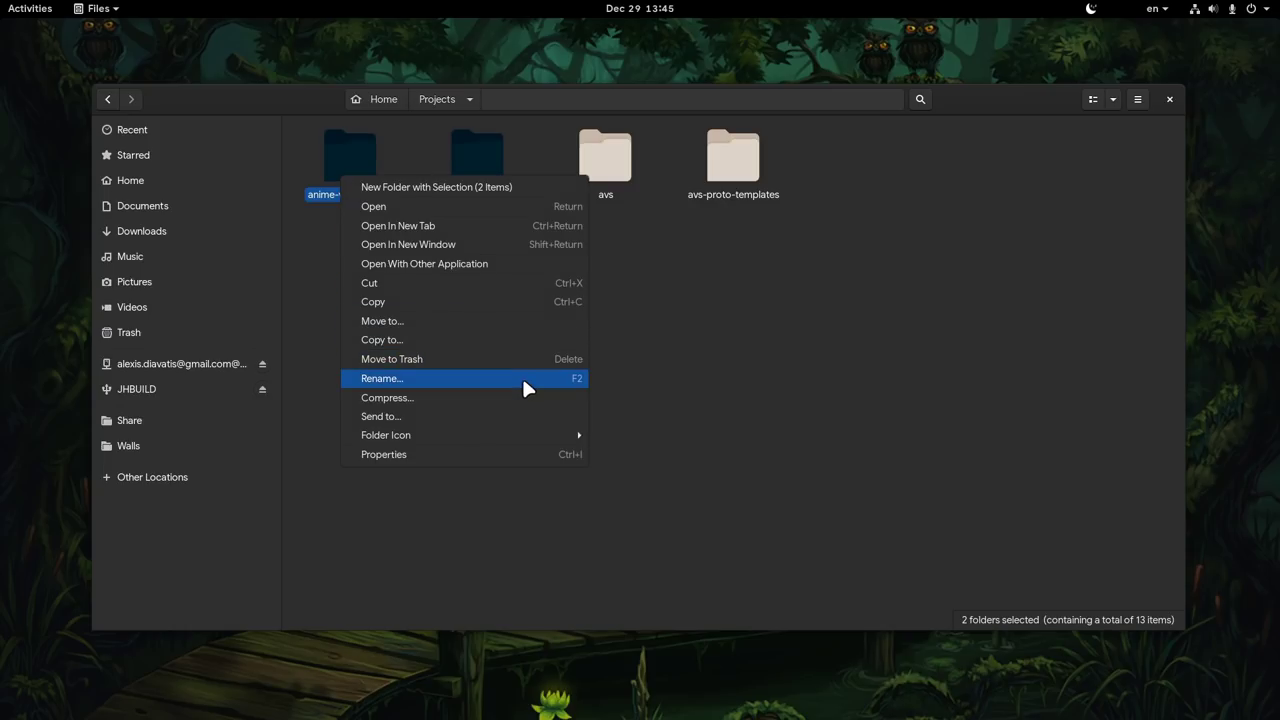
pyautogui.moveTo(527, 435)
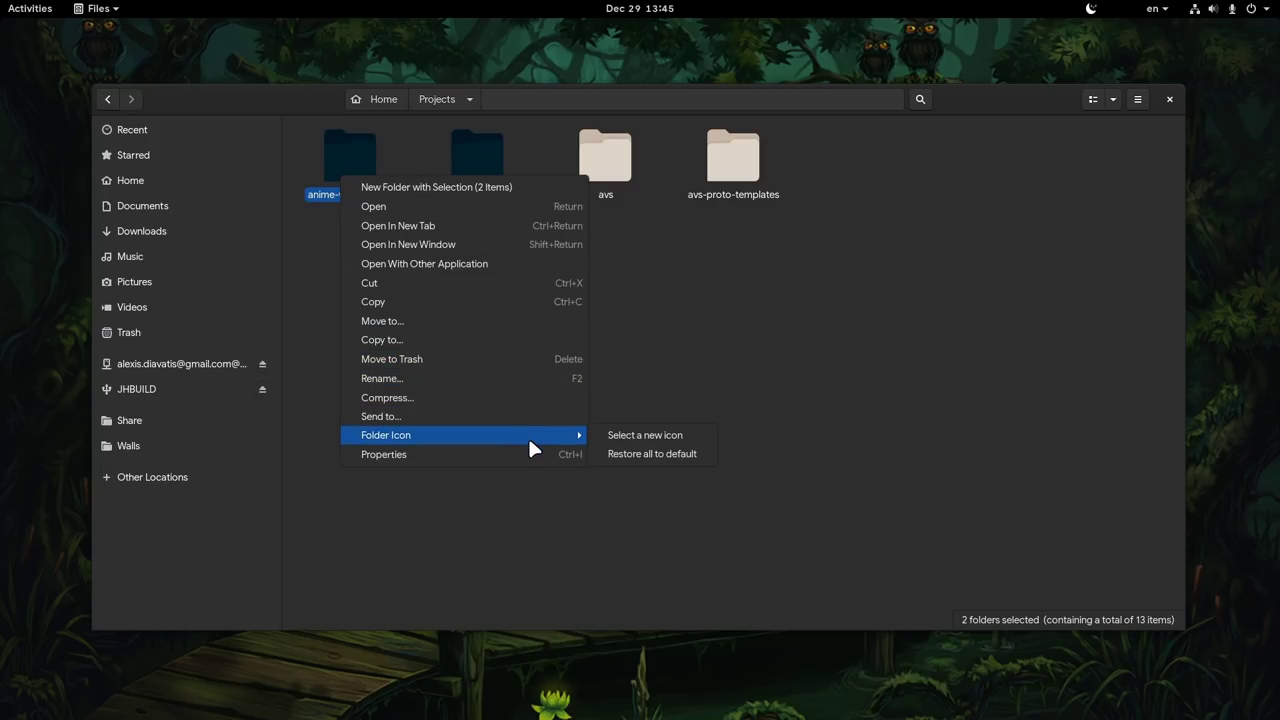
pyautogui.click(677, 455)
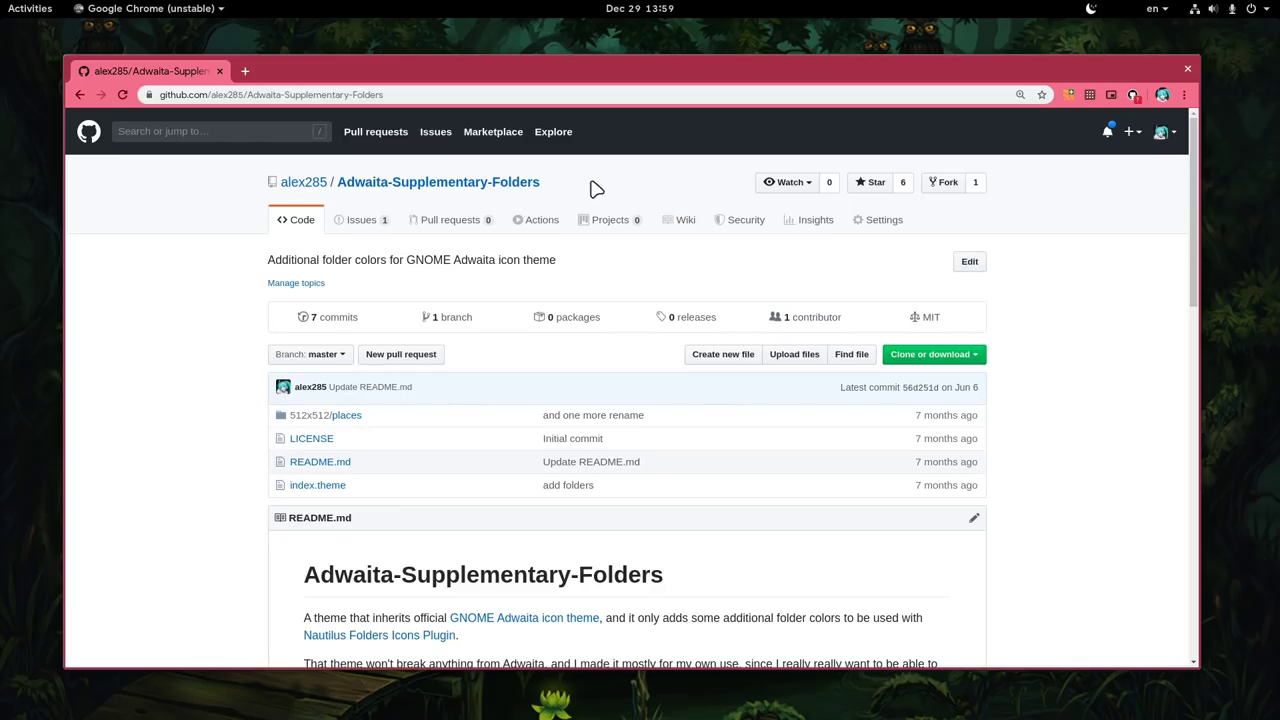
# - Select the Adwaita-Supplementary-Folders repository name and scroll the README to Installation and Colors
pyautogui.moveTo(594, 188); pyautogui.dragTo(334, 190)
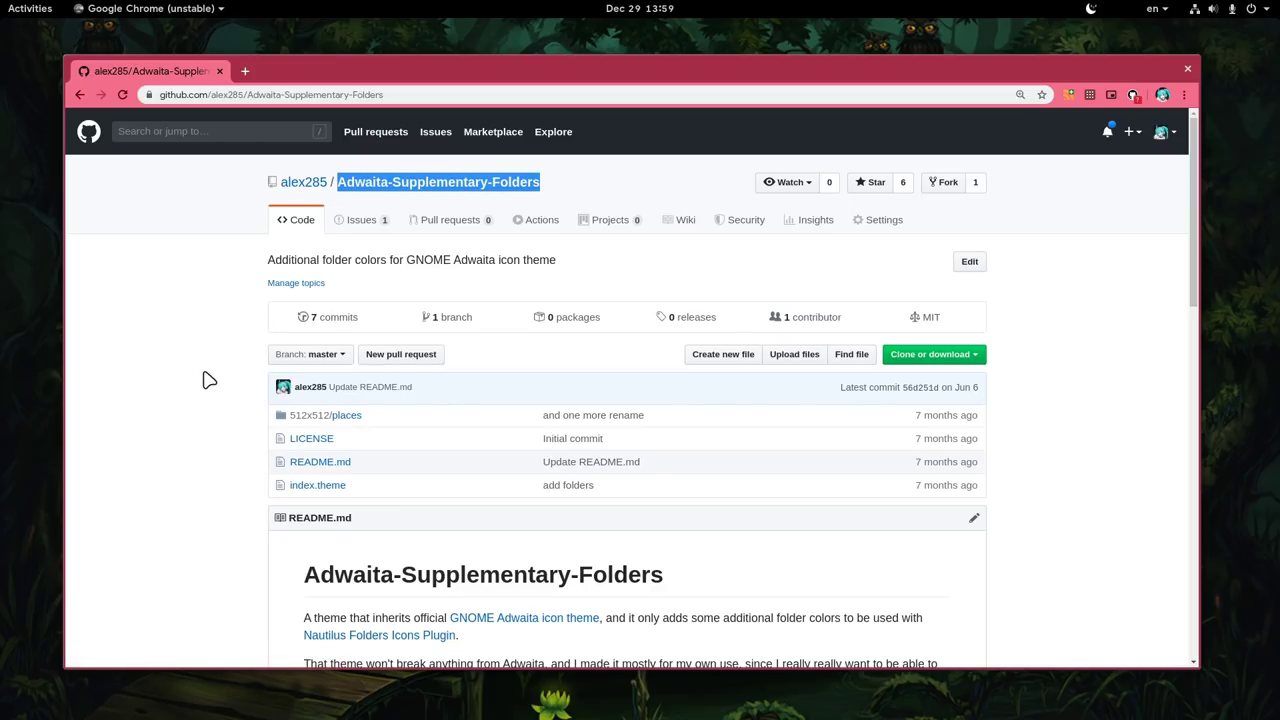
pyautogui.scroll(-5, 208, 380)
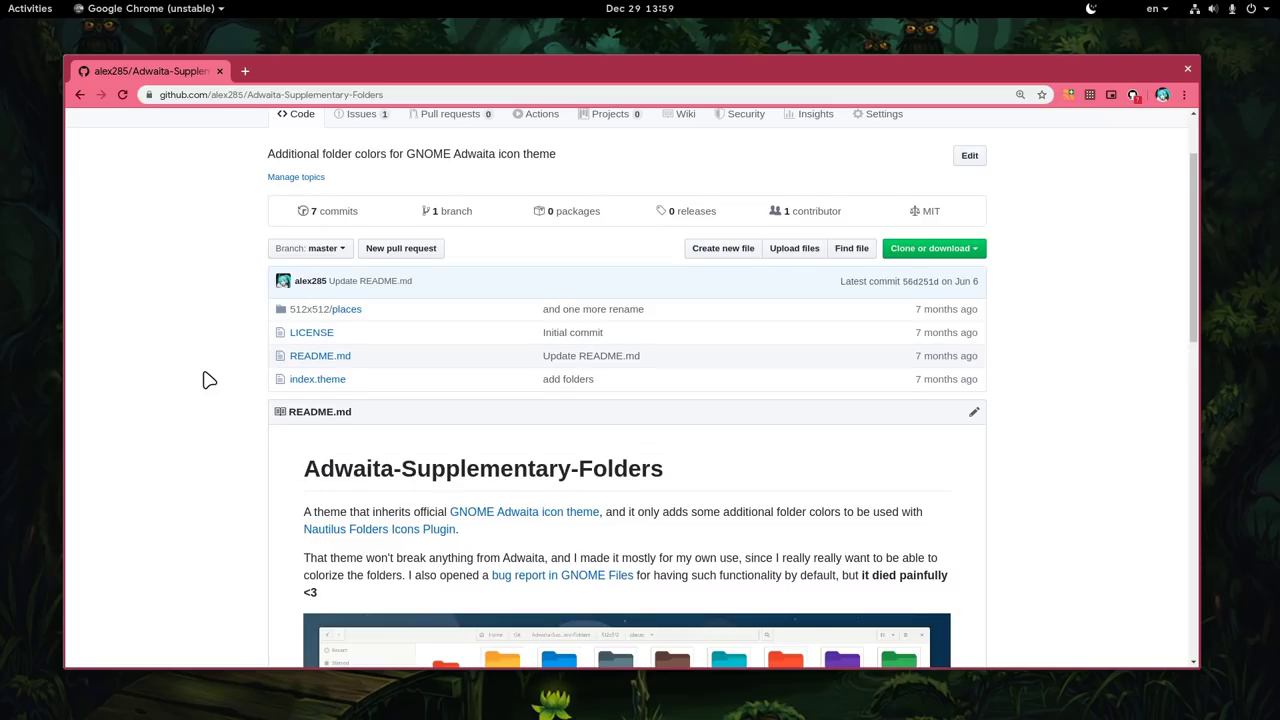
pyautogui.scroll(-4, 208, 380)
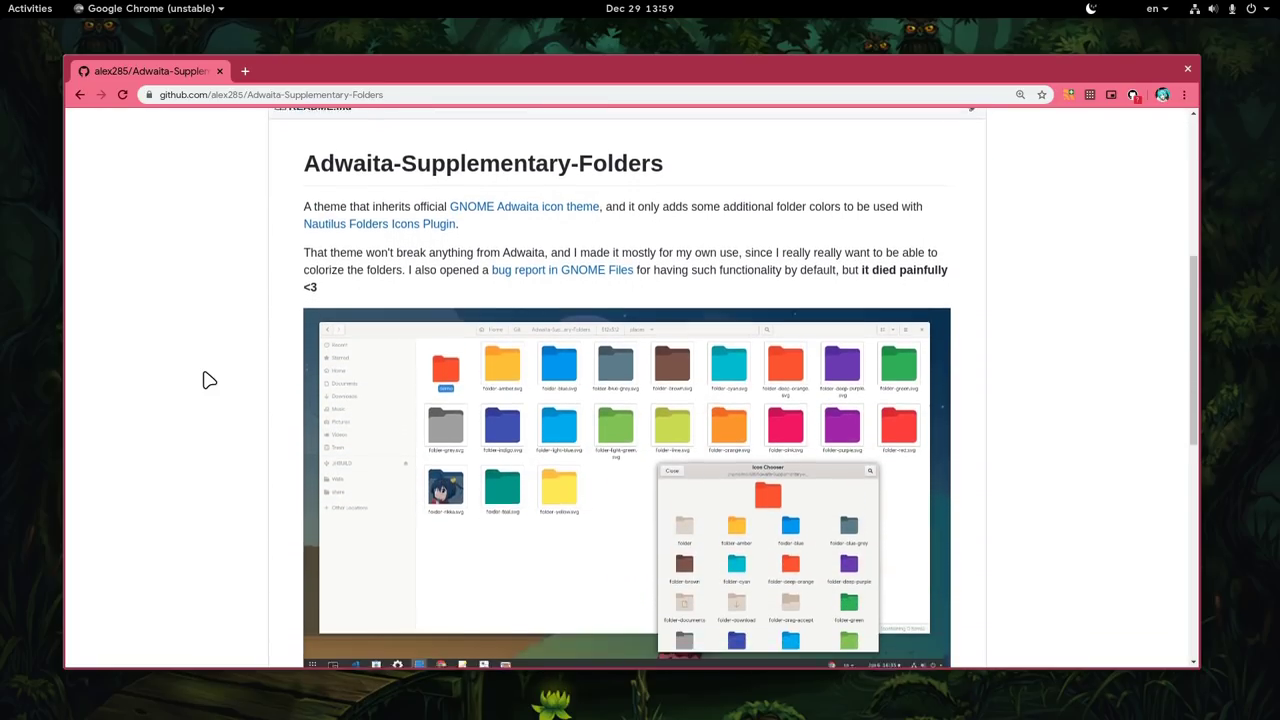
pyautogui.scroll(-4, 208, 380)
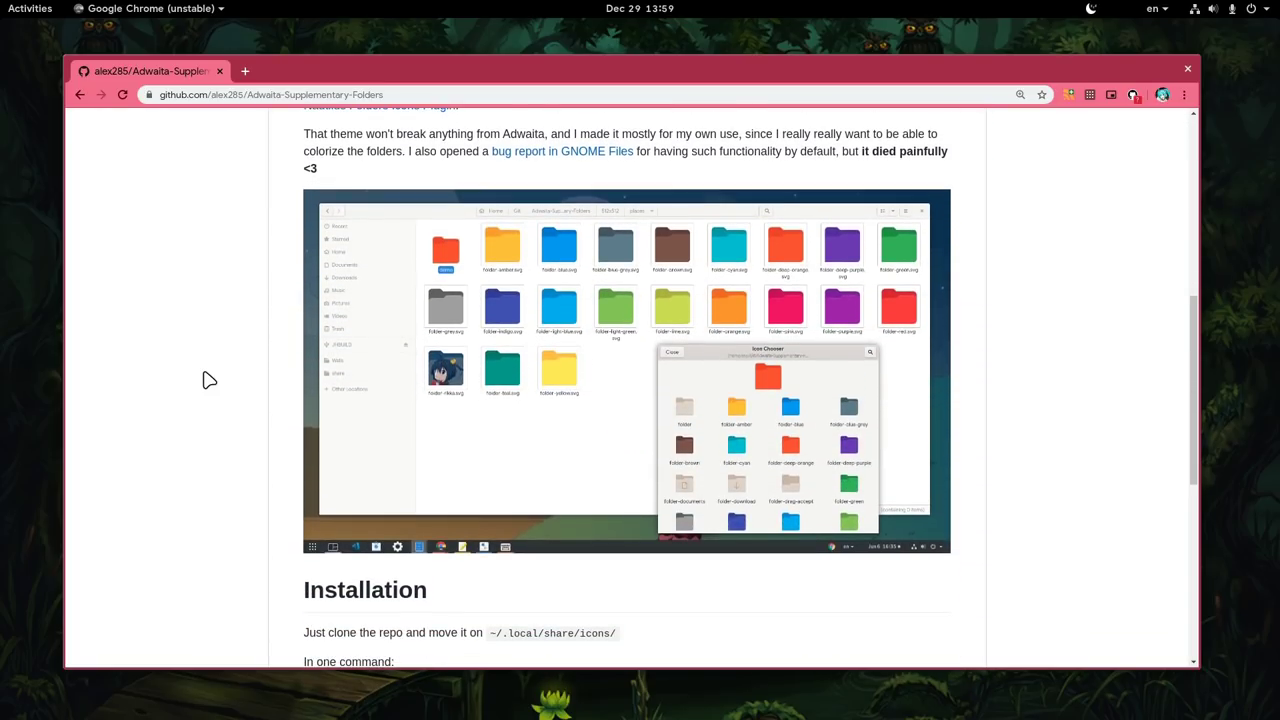
pyautogui.scroll(-2, 208, 380)
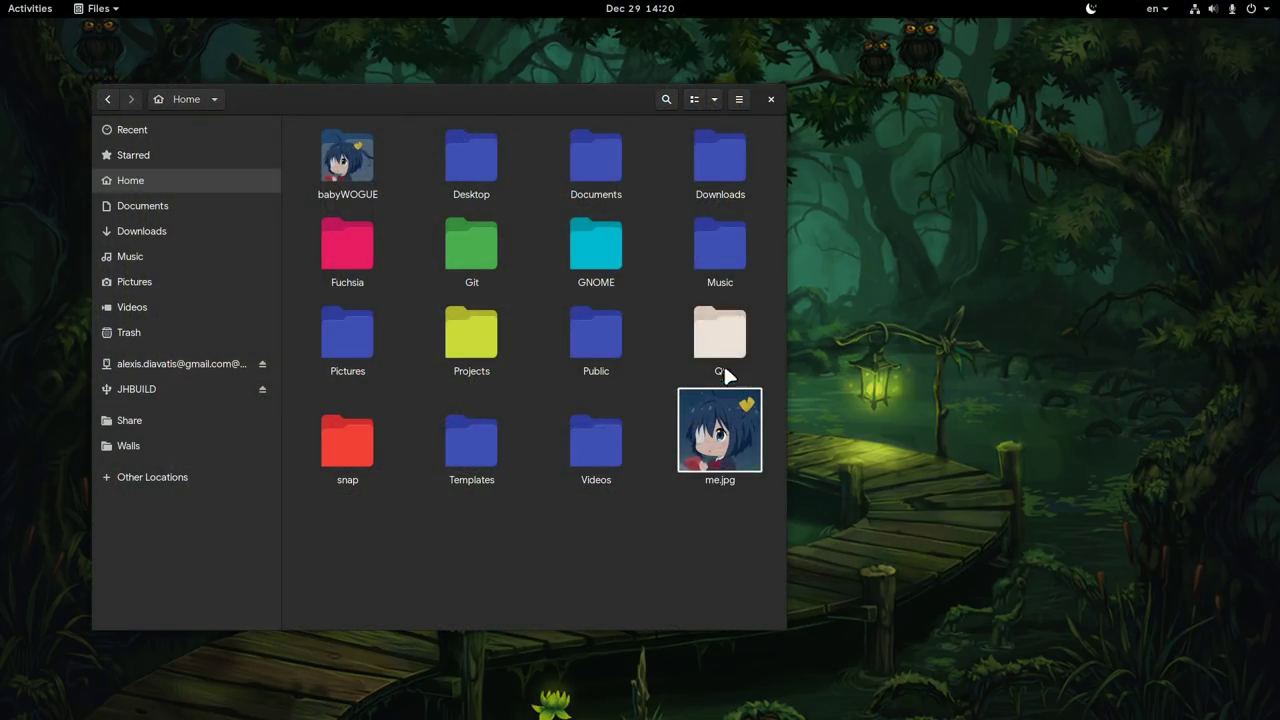
# - Switch on Files for the Google account in Online Accounts, then close Settings
pyautogui.rightClick(922, 317)
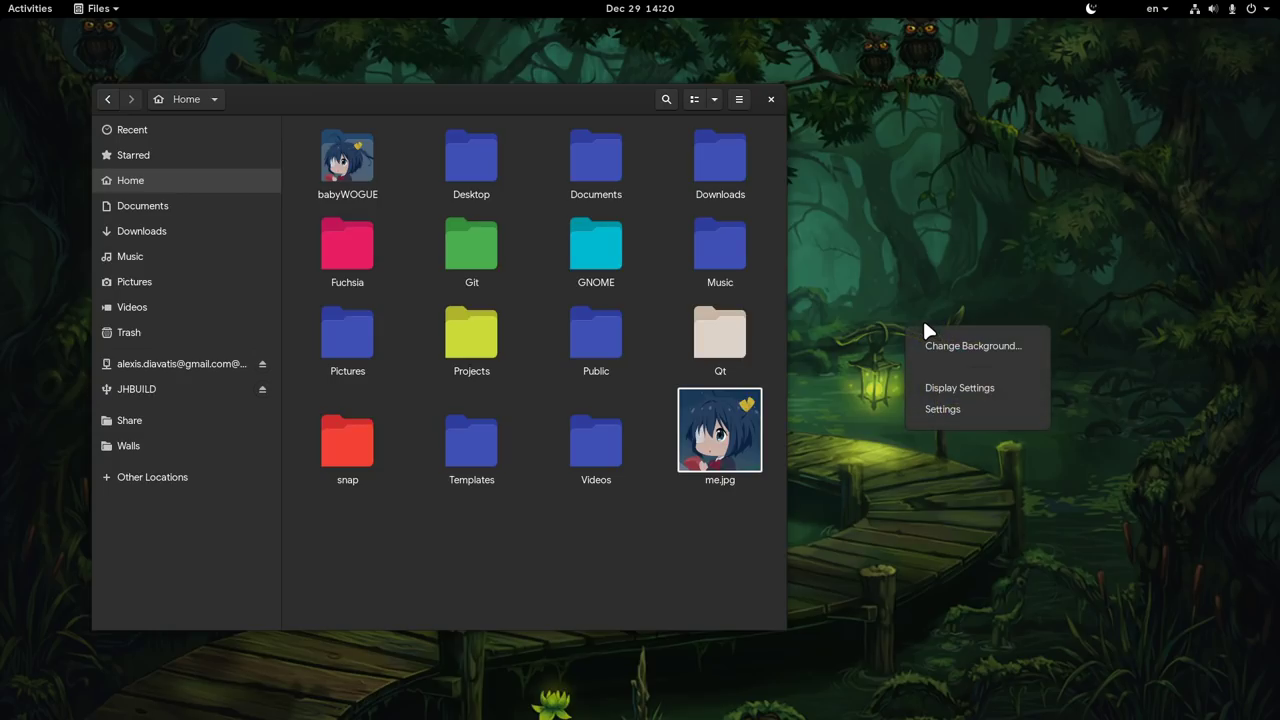
pyautogui.click(960, 406)
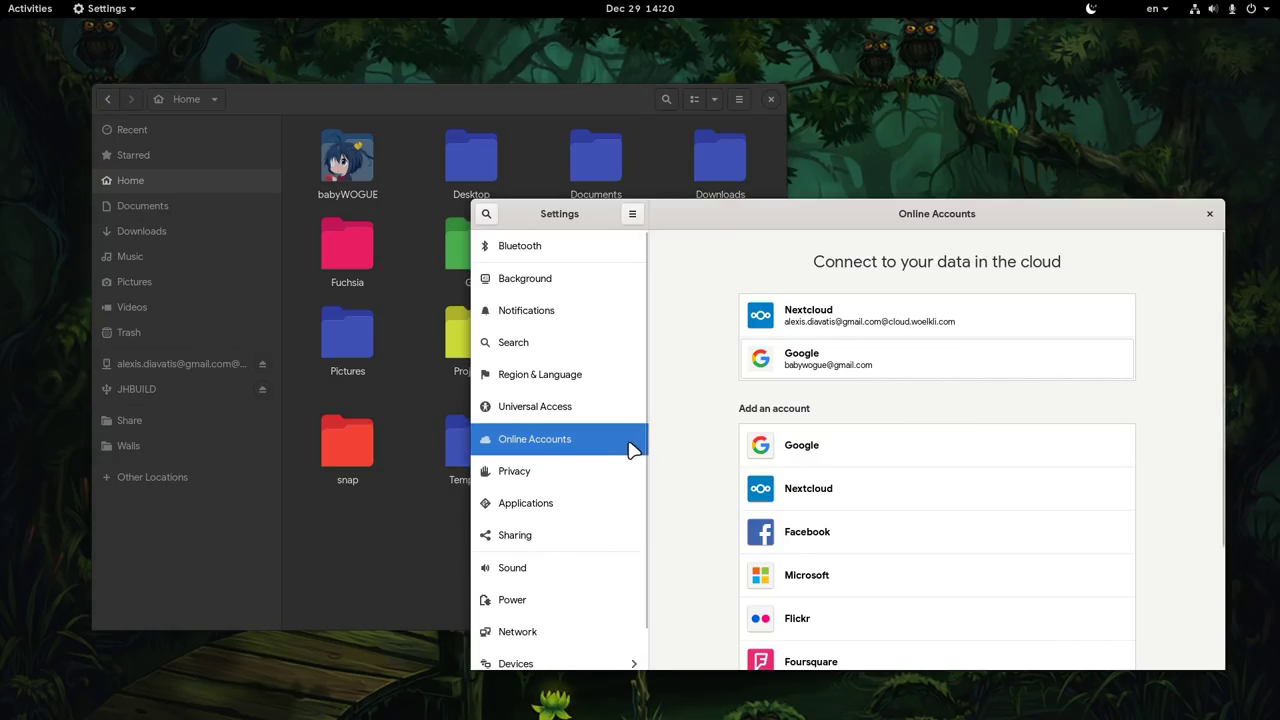
pyautogui.click(951, 378)
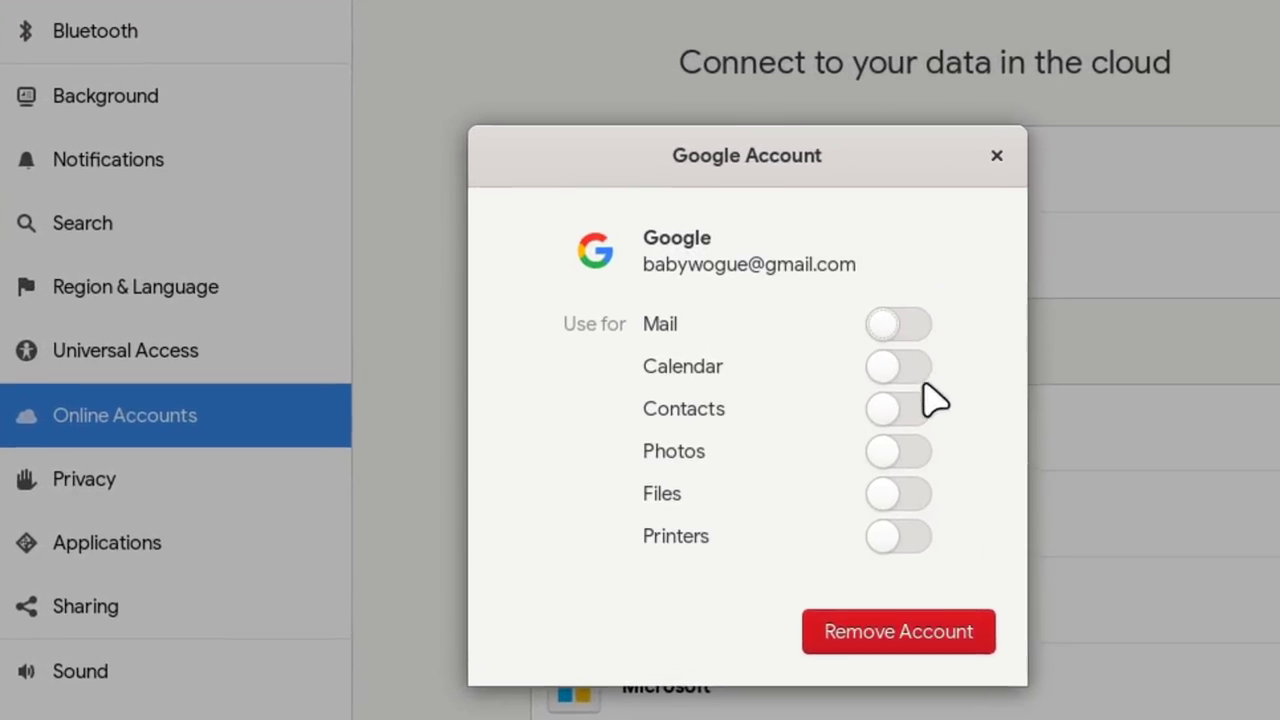
pyautogui.click(911, 493)
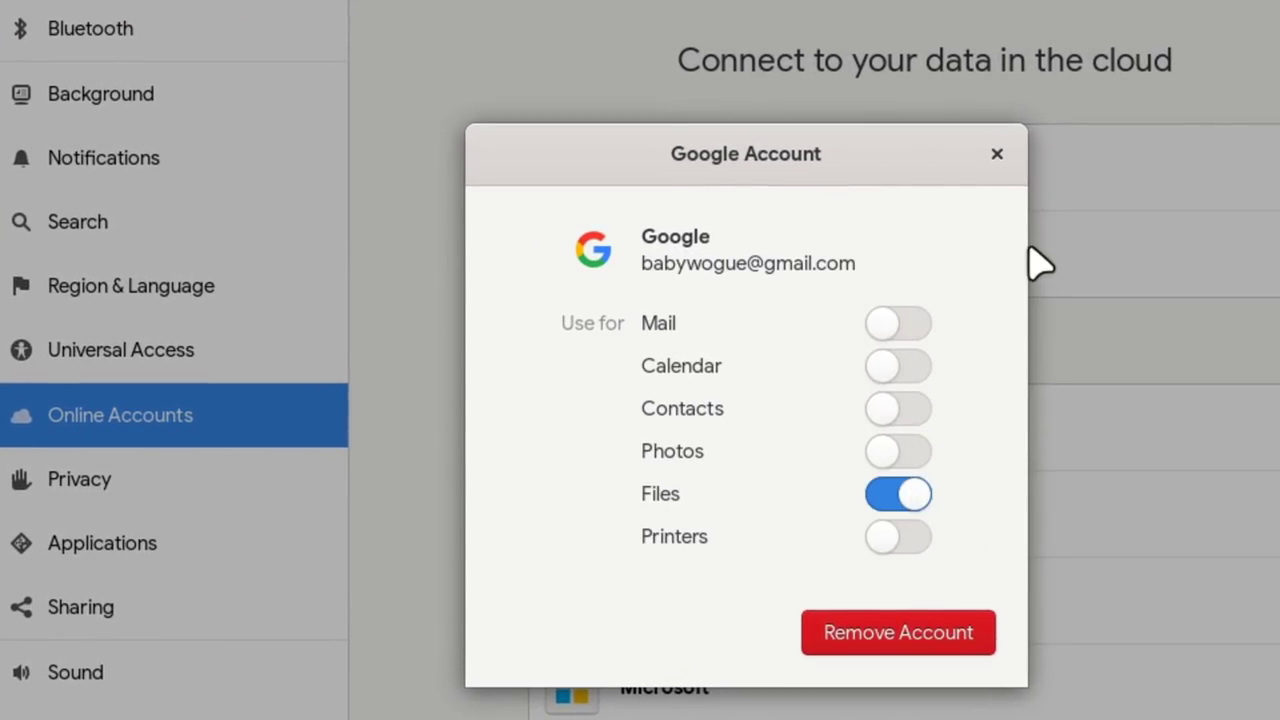
pyautogui.click(997, 153)
pyautogui.click(1206, 220)
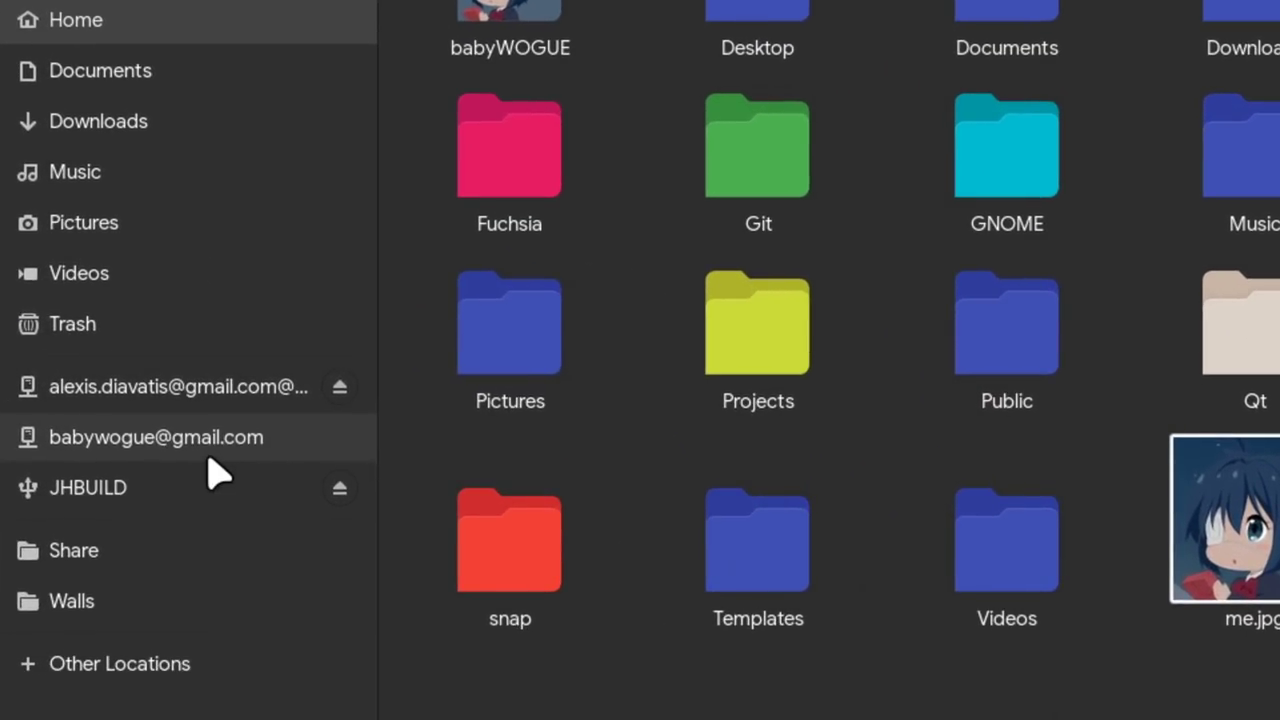
# - Open the Google drive location, widen the window, and create an empty document named New
pyautogui.click(234, 452)
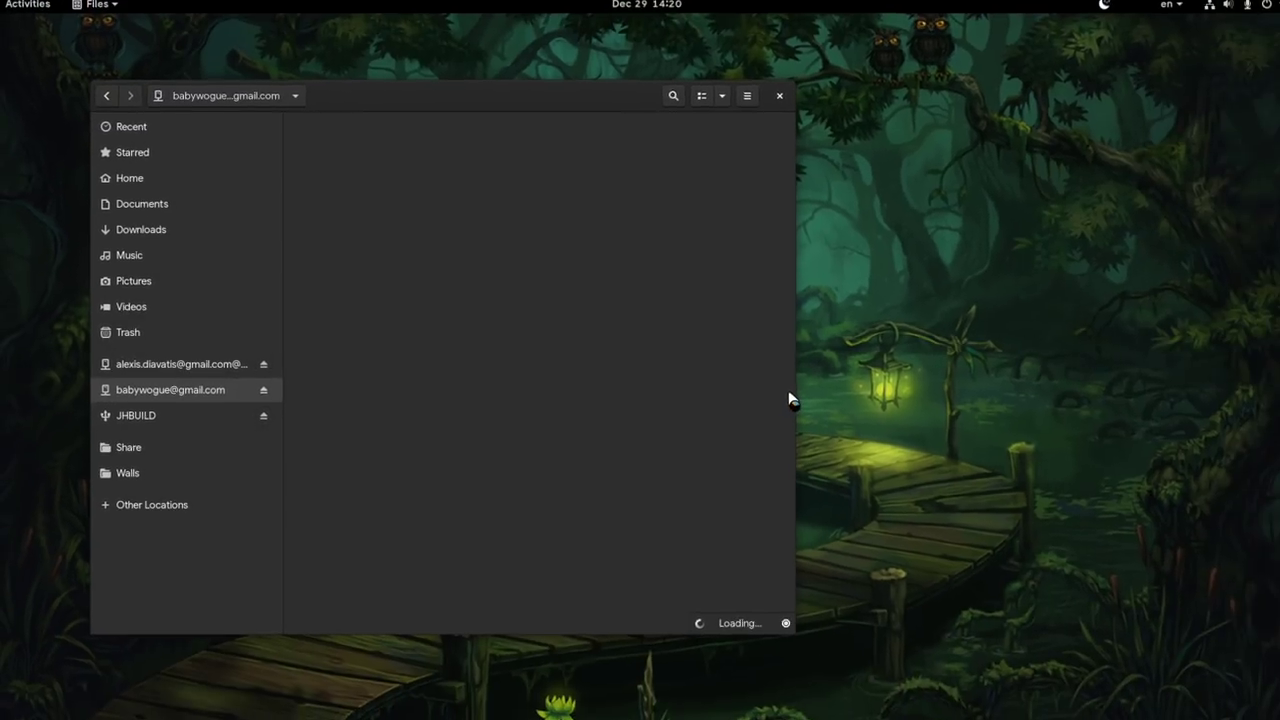
pyautogui.moveTo(803, 386); pyautogui.dragTo(1166, 385)
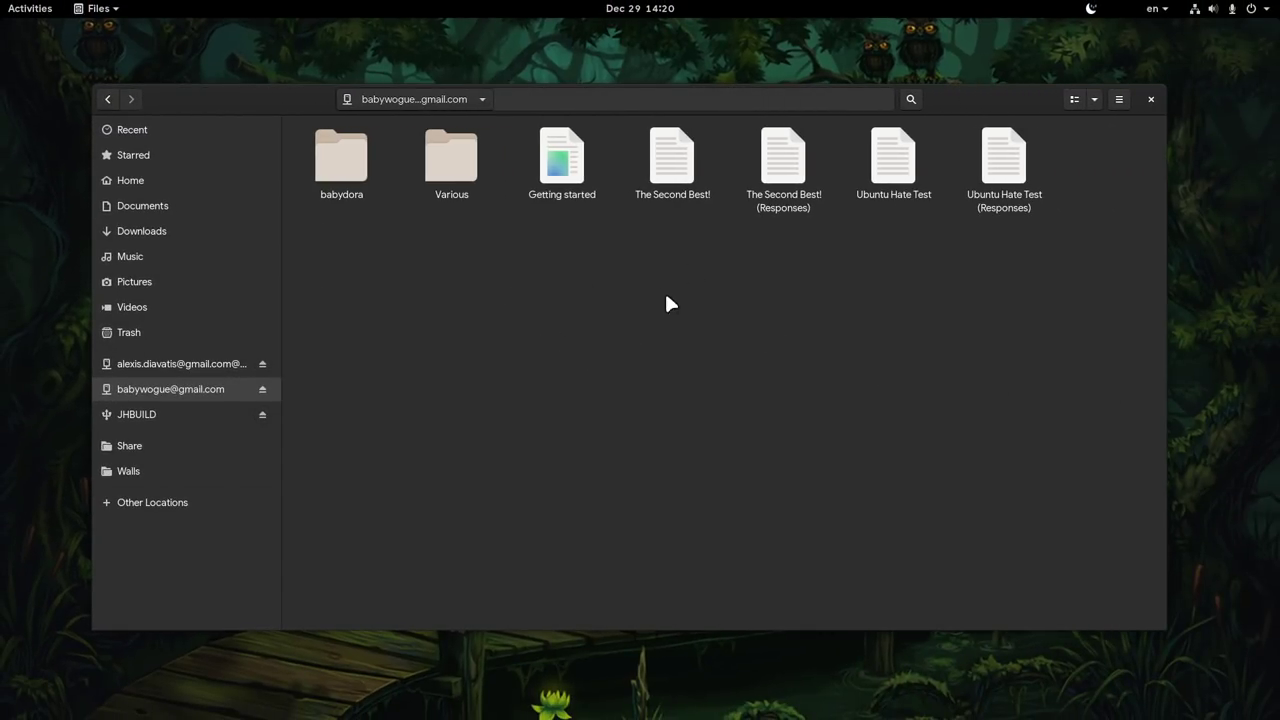
pyautogui.rightClick(624, 319)
pyautogui.moveTo(735, 346)
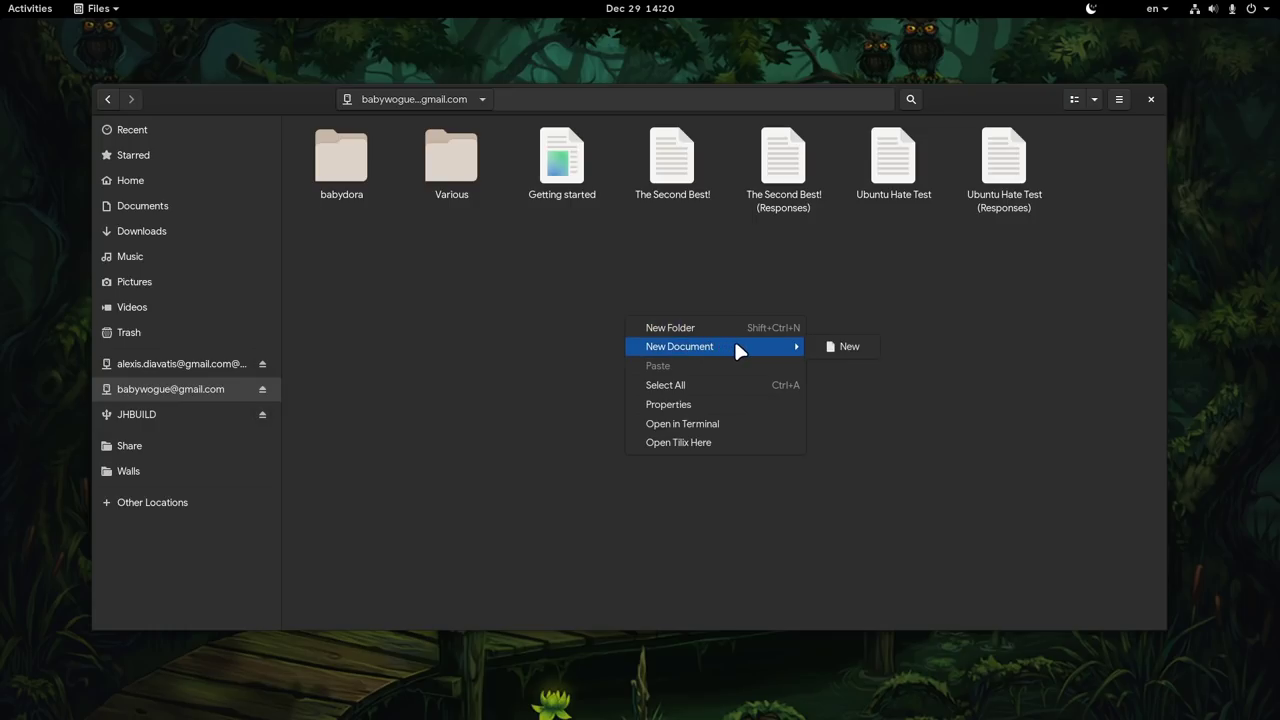
pyautogui.click(831, 346)
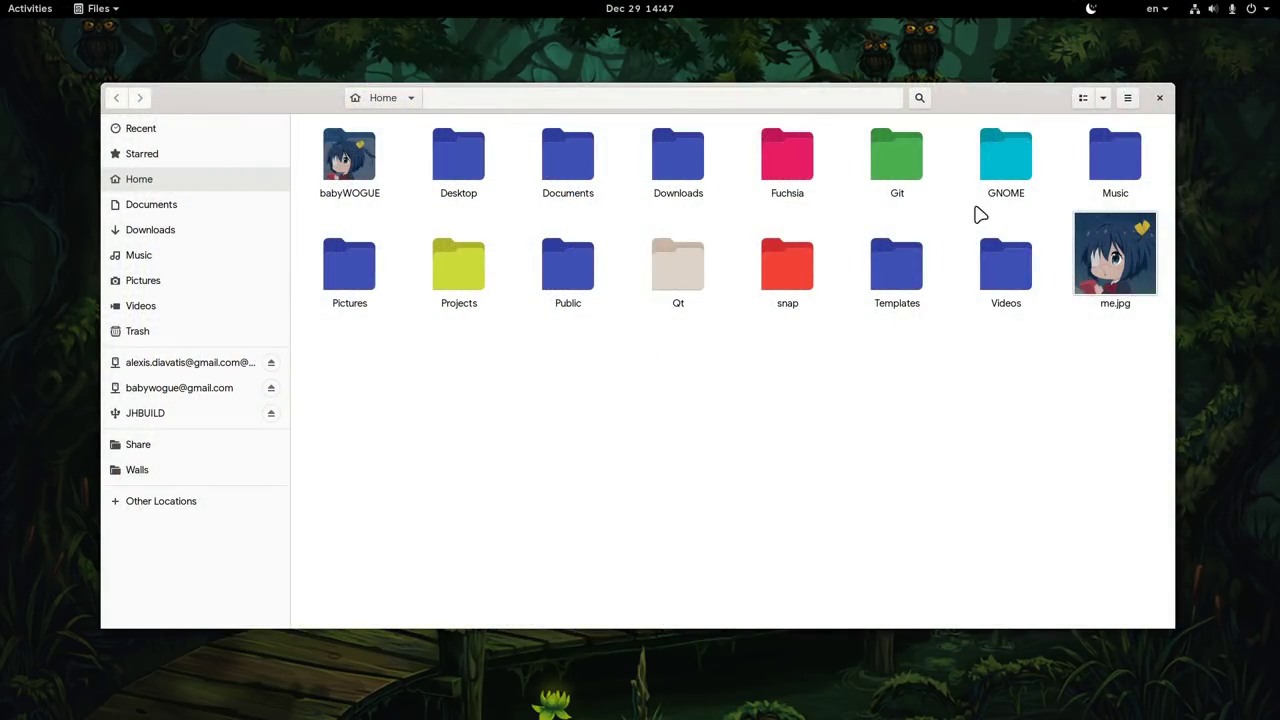
# - Show Home as a list view with rows zoomed to 200%
pyautogui.click(1083, 99)
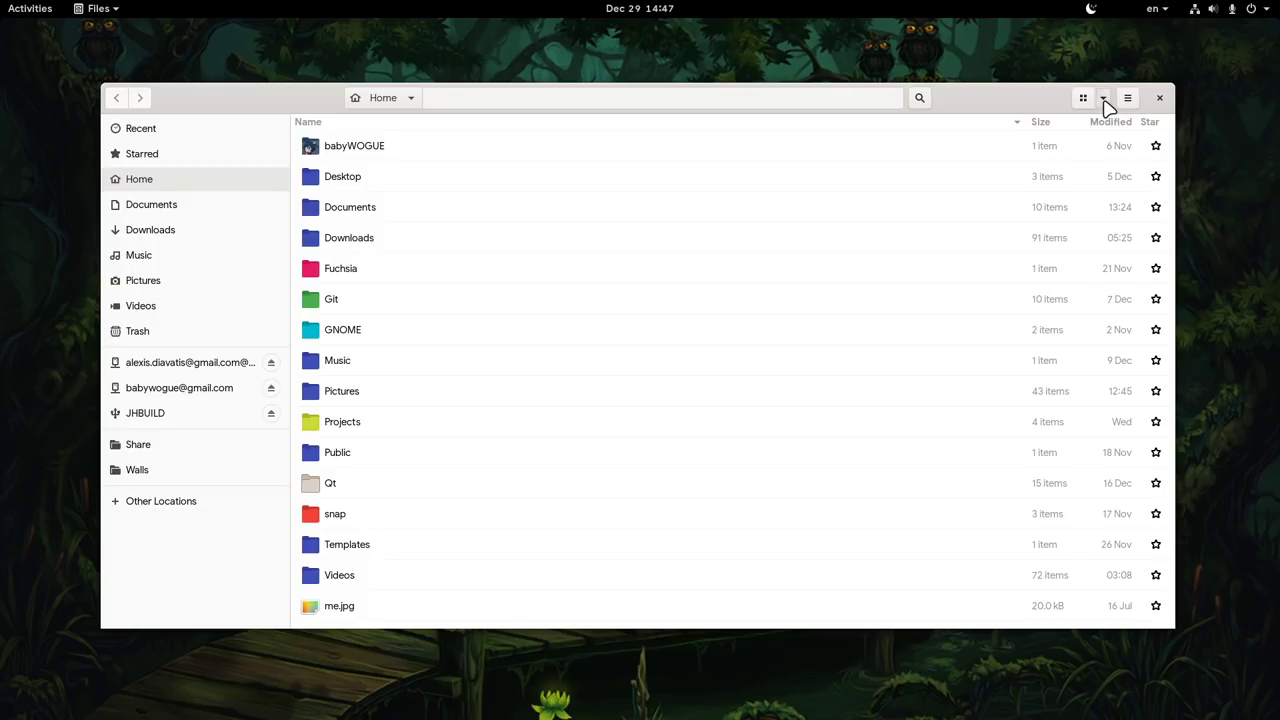
pyautogui.click(1104, 100)
pyautogui.click(1137, 142)
pyautogui.click(1138, 143)
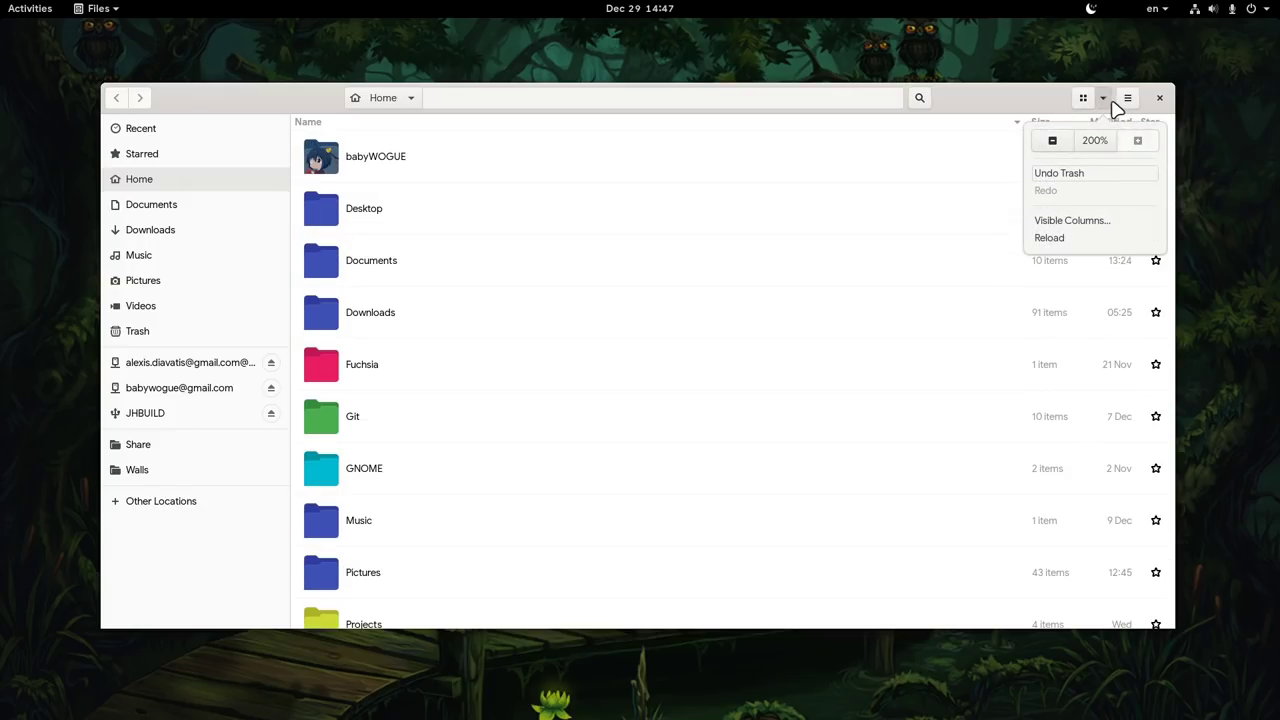
pyautogui.click(1106, 104)
# - In Preferences, enable 'Allow folders to be expanded' and disable 'Sort folders before files'
pyautogui.click(1127, 100)
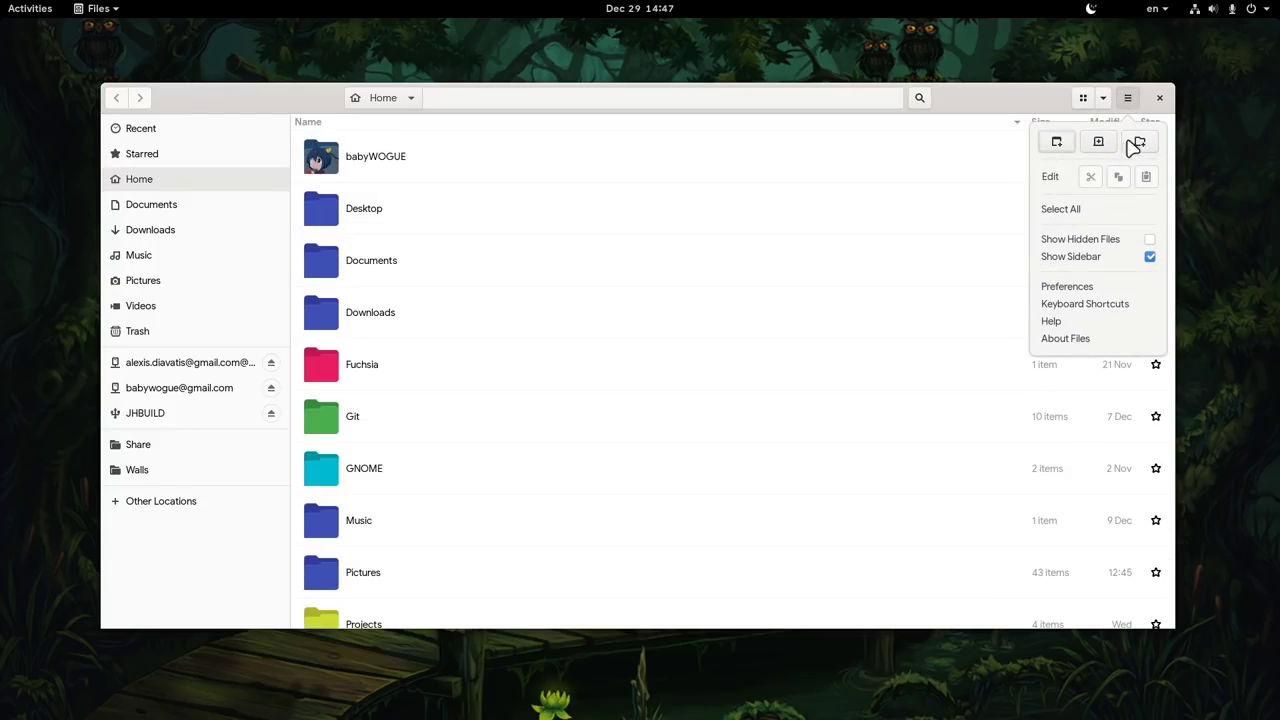
pyautogui.click(1124, 288)
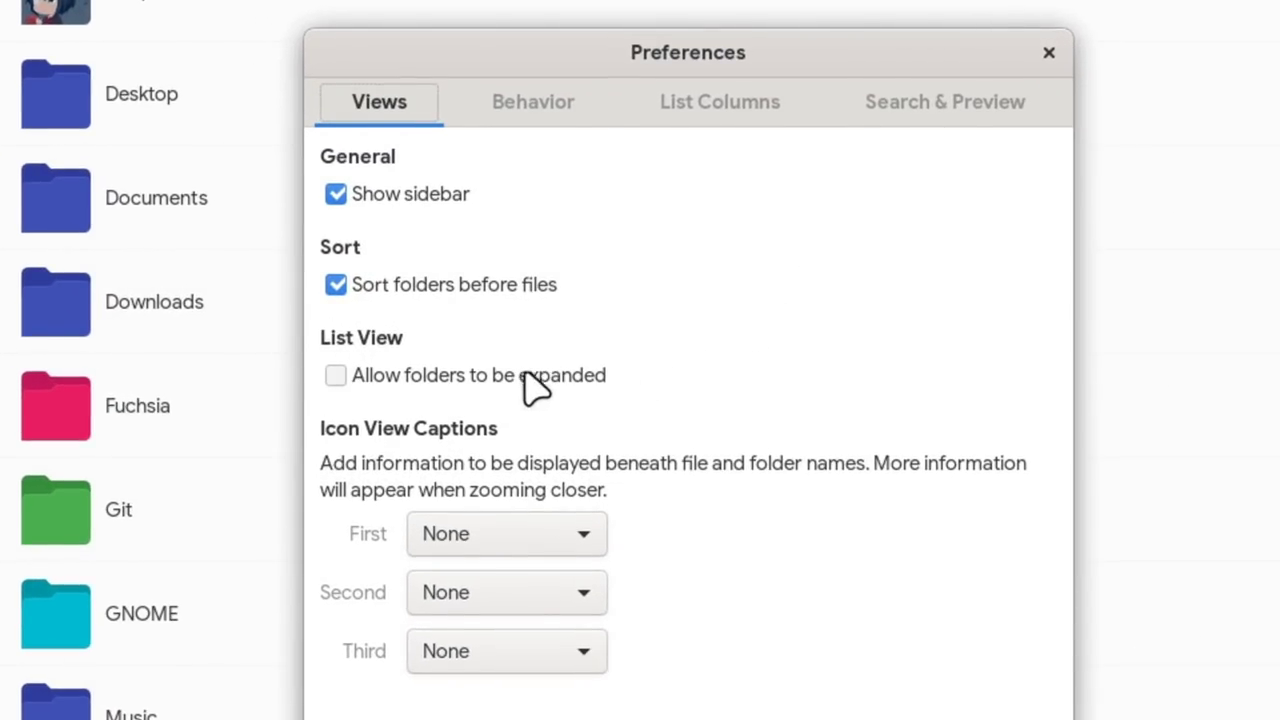
pyautogui.click(530, 375)
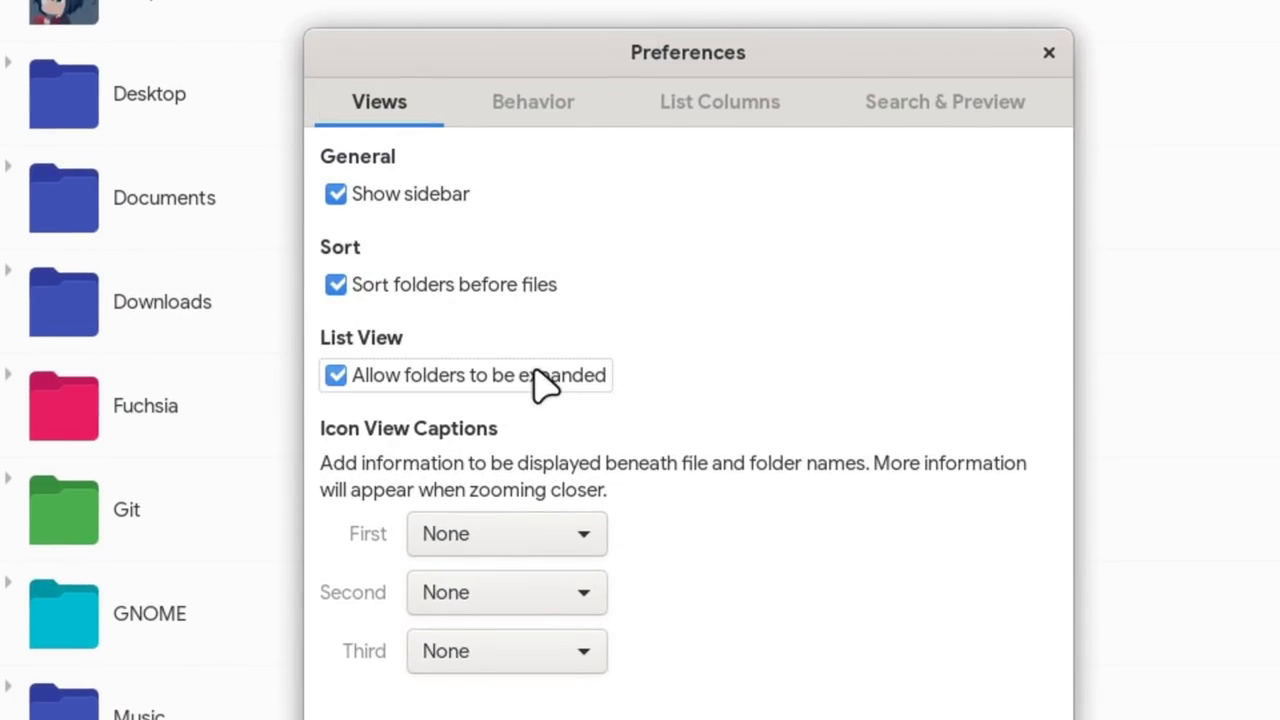
pyautogui.click(468, 285)
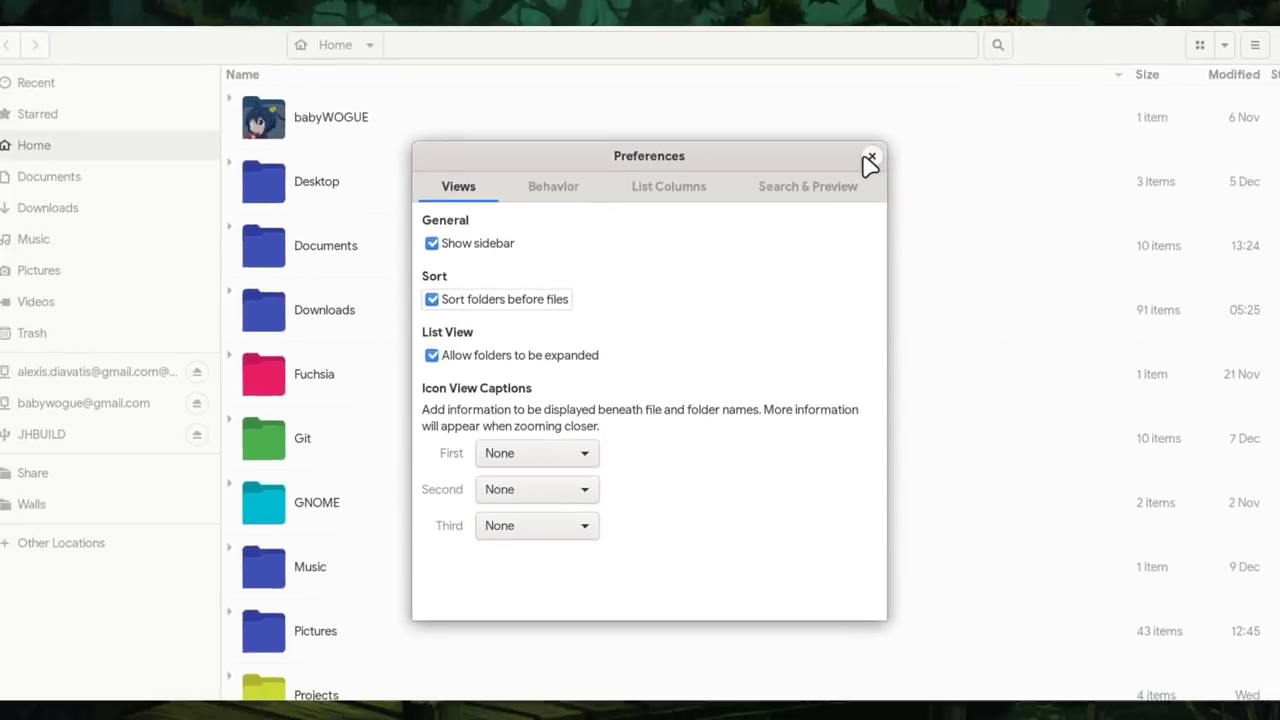
pyautogui.click(1049, 52)
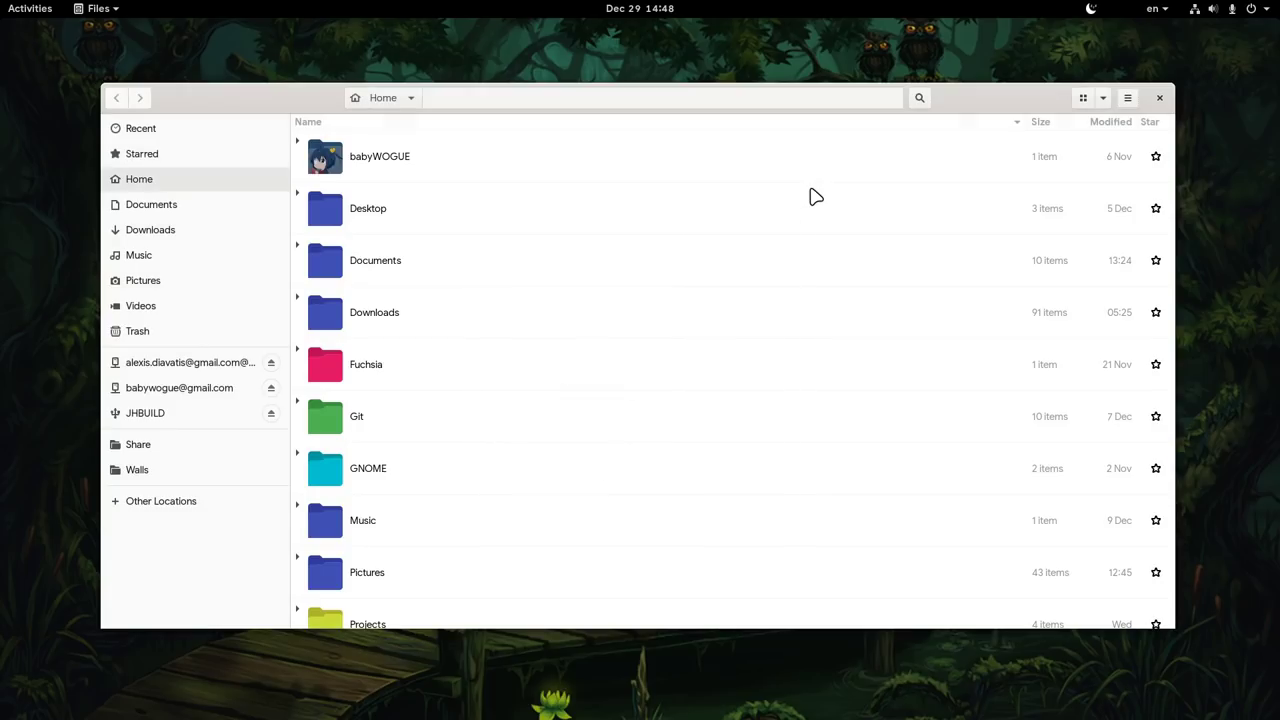
# - Expand the Pictures folder and then Wallpapers inline in the list
pyautogui.scroll(-3, 535, 304)
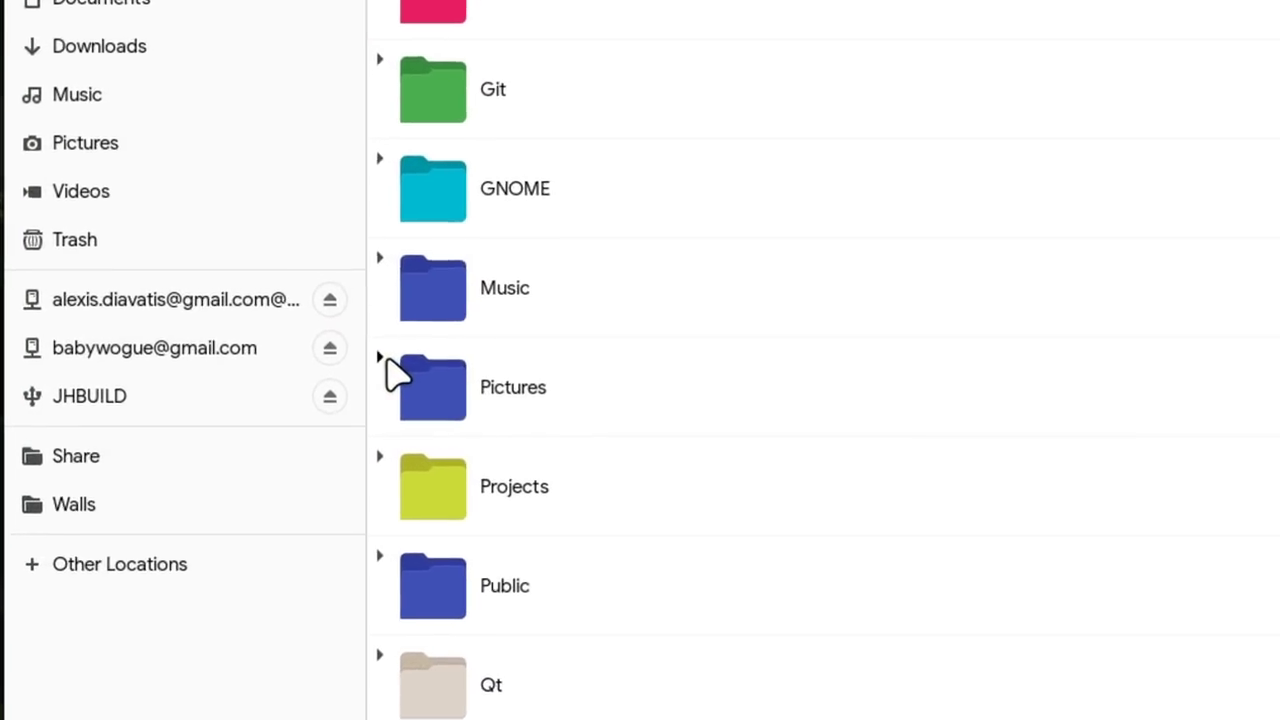
pyautogui.click(297, 392)
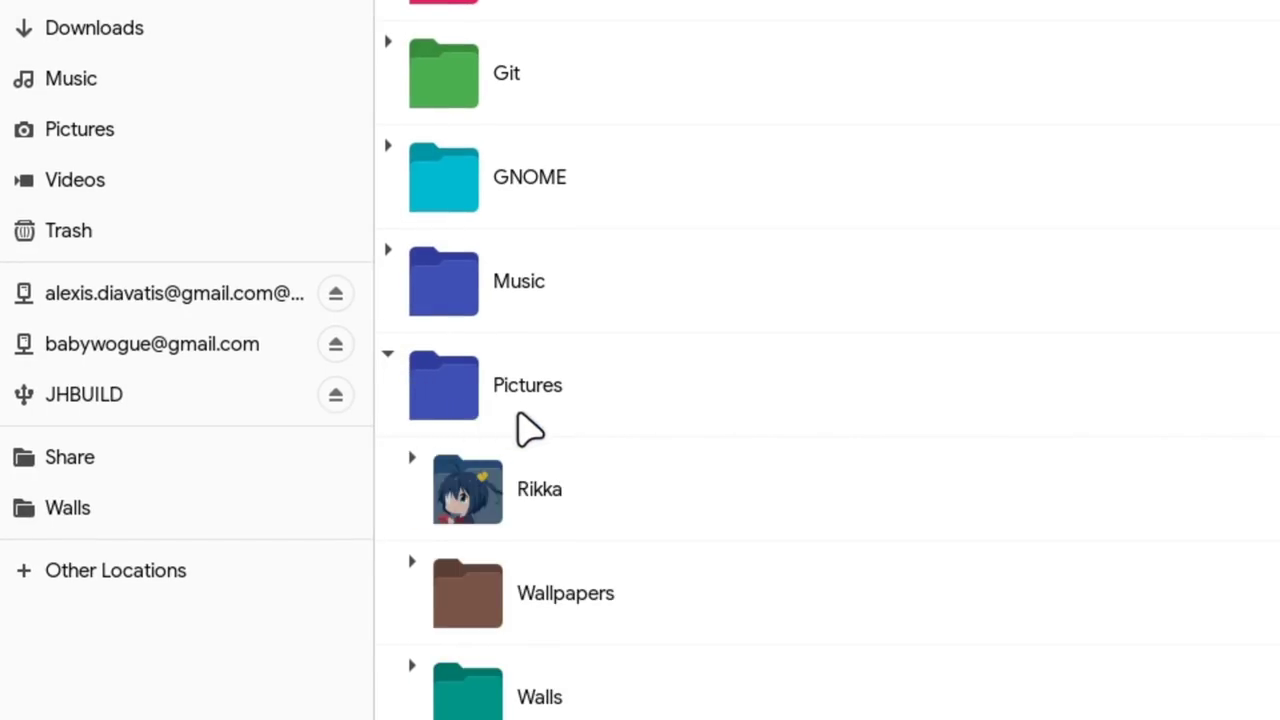
pyautogui.scroll(-2, 560, 418)
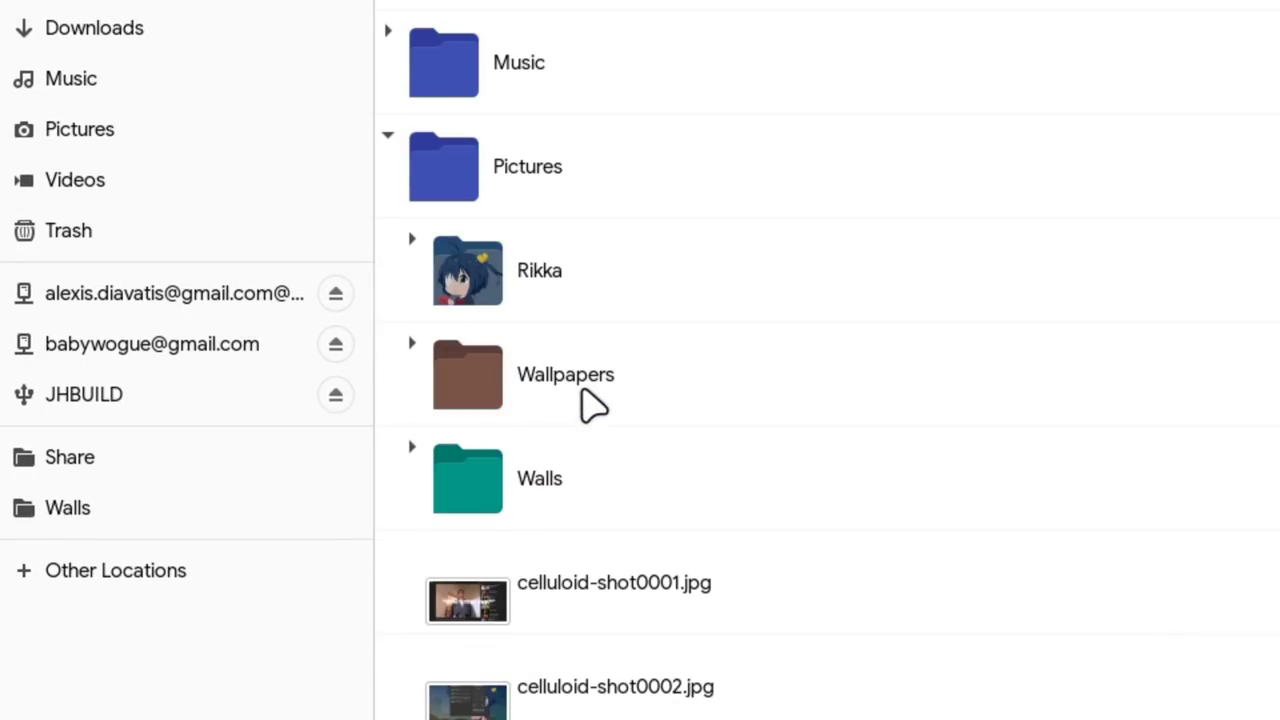
pyautogui.click(411, 343)
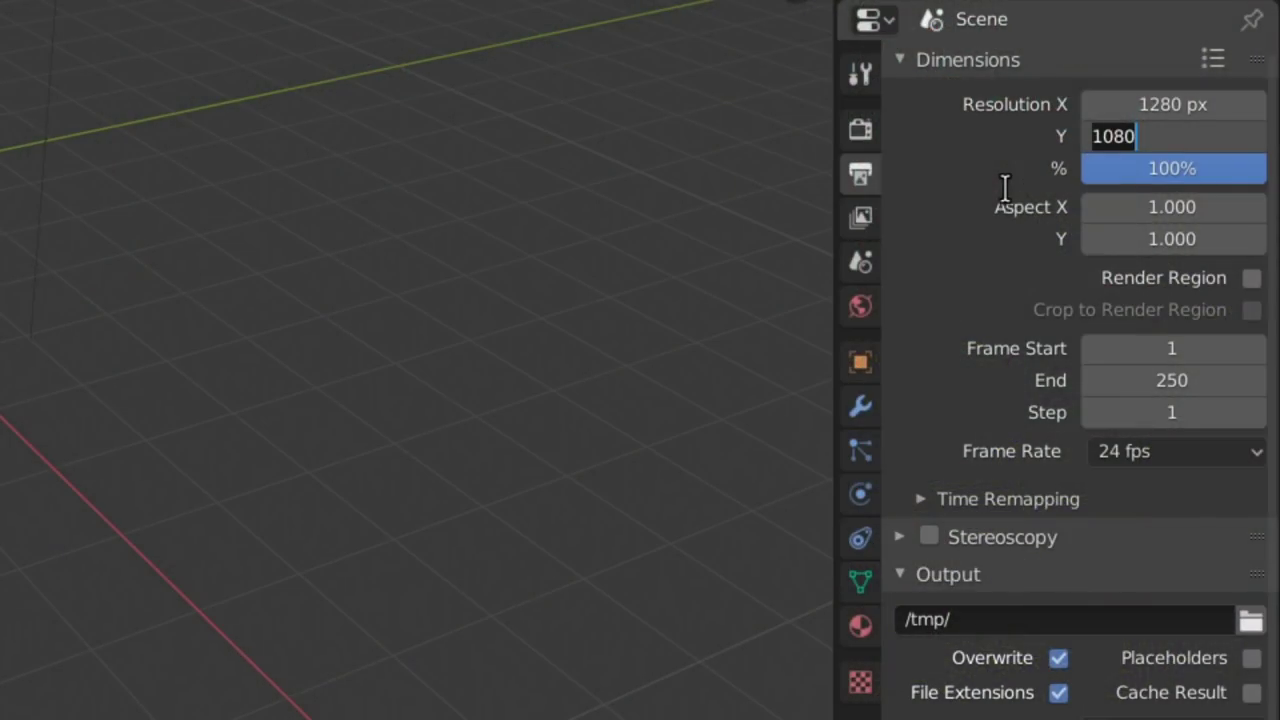
# - Set Resolution Y to 720 and the frame rate to 30 fps
pyautogui.write('0')
pyautogui.press('Tab')
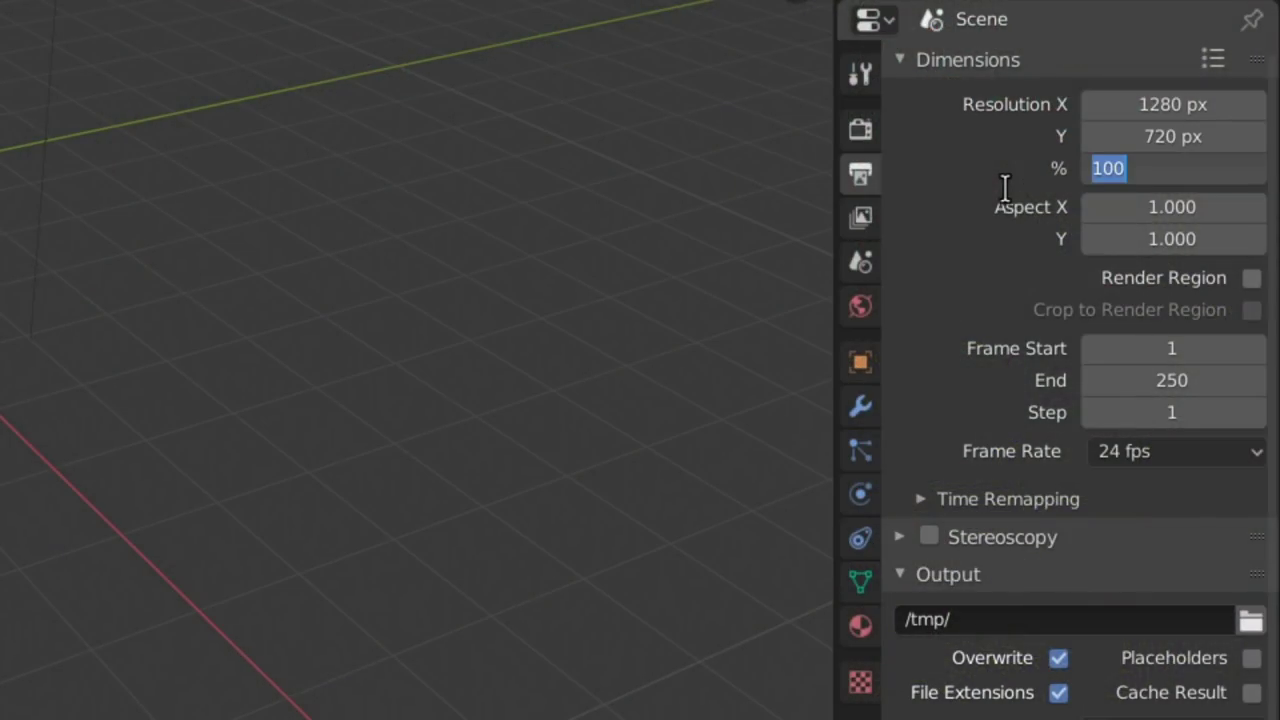
pyautogui.click(1138, 458)
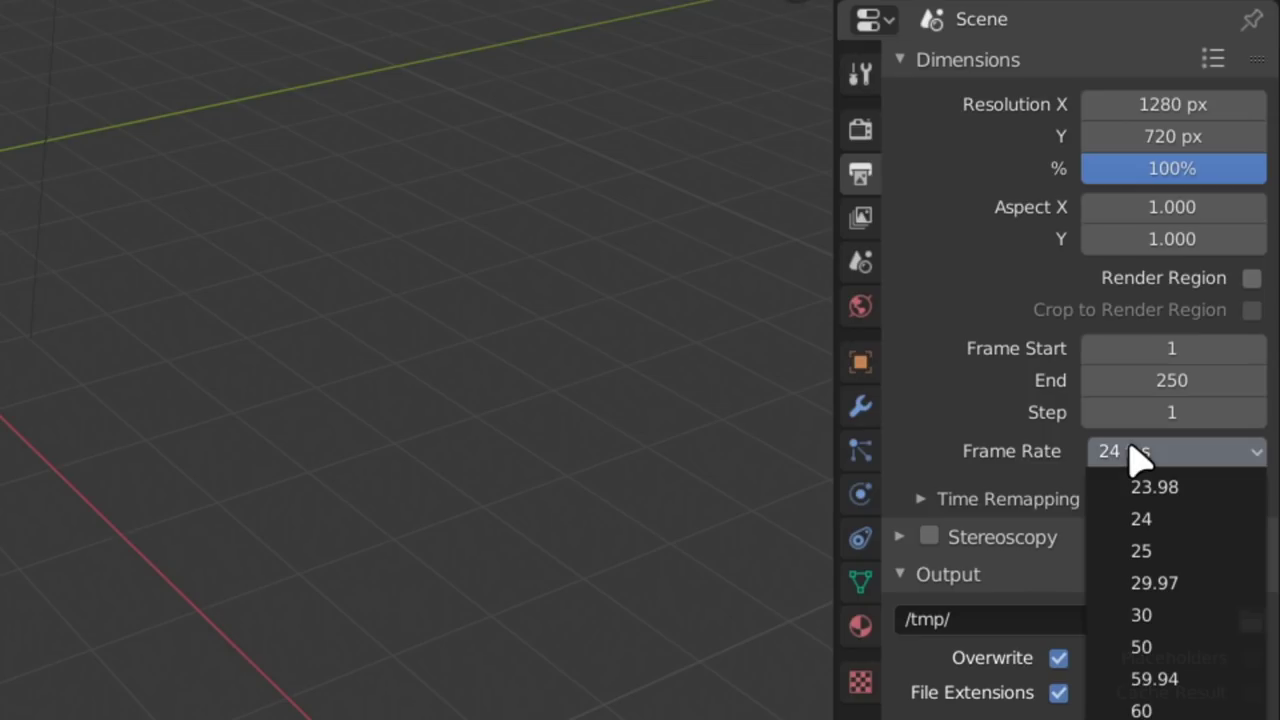
pyautogui.click(1160, 614)
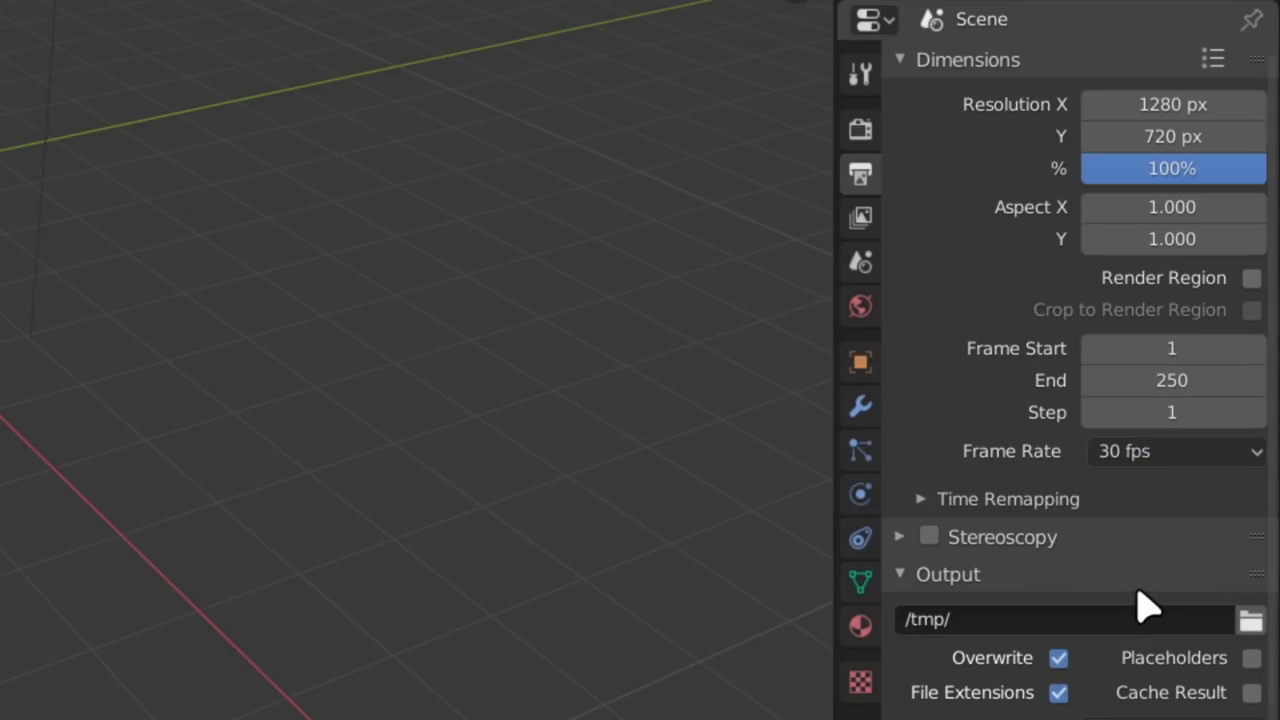
# - Name the save file New Blender 720p - 30FPS.blend in the Templates folder
pyautogui.hotkey('ctrl', 's')
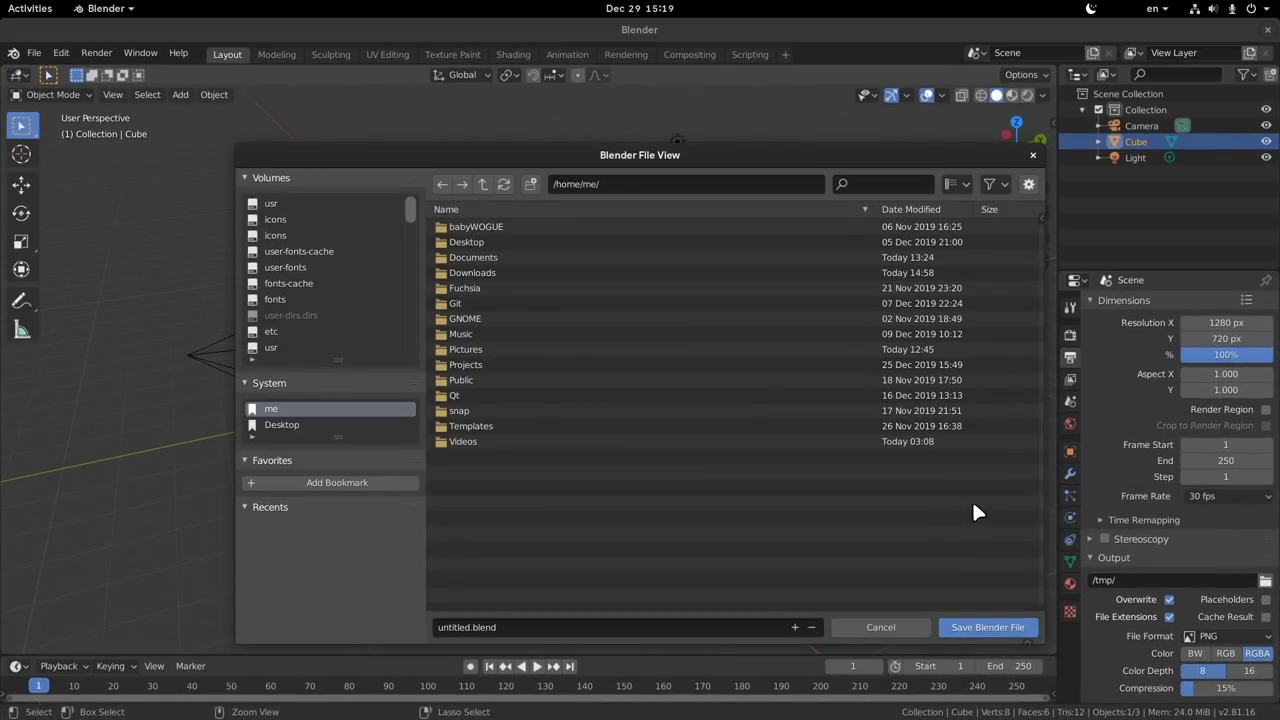
pyautogui.doubleClick(479, 426)
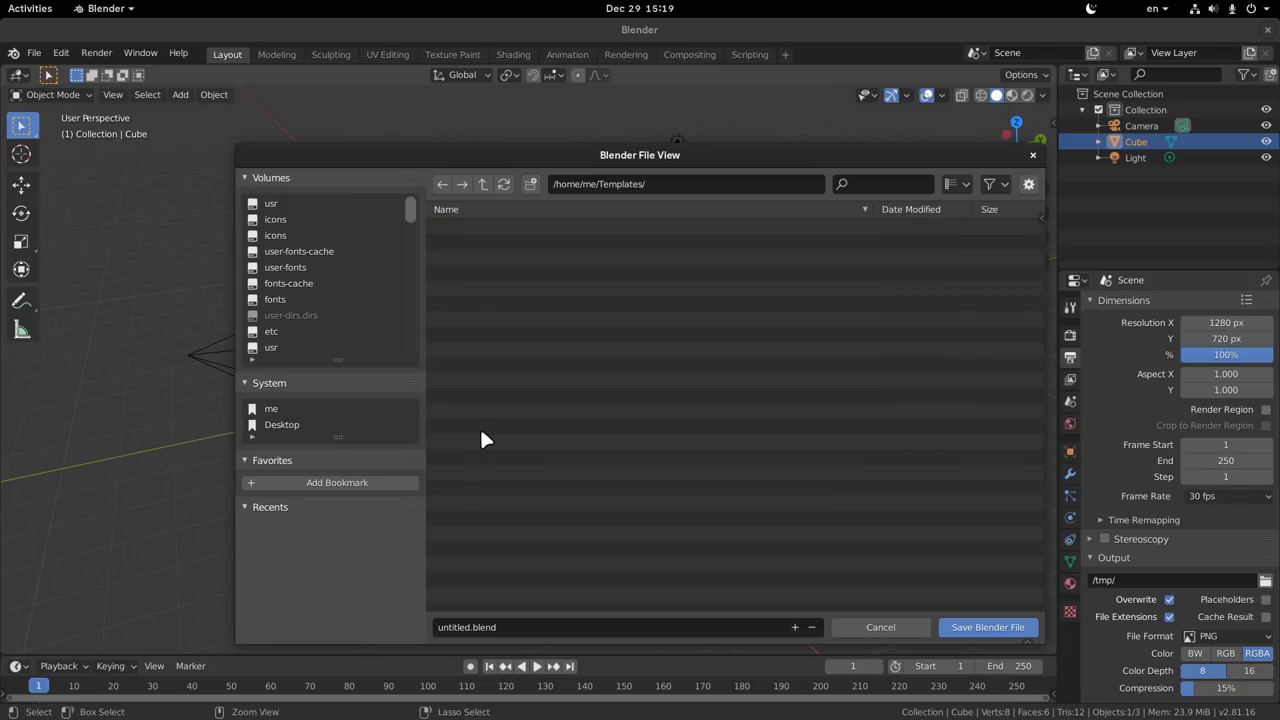
pyautogui.click(500, 627)
pyautogui.press('Home')
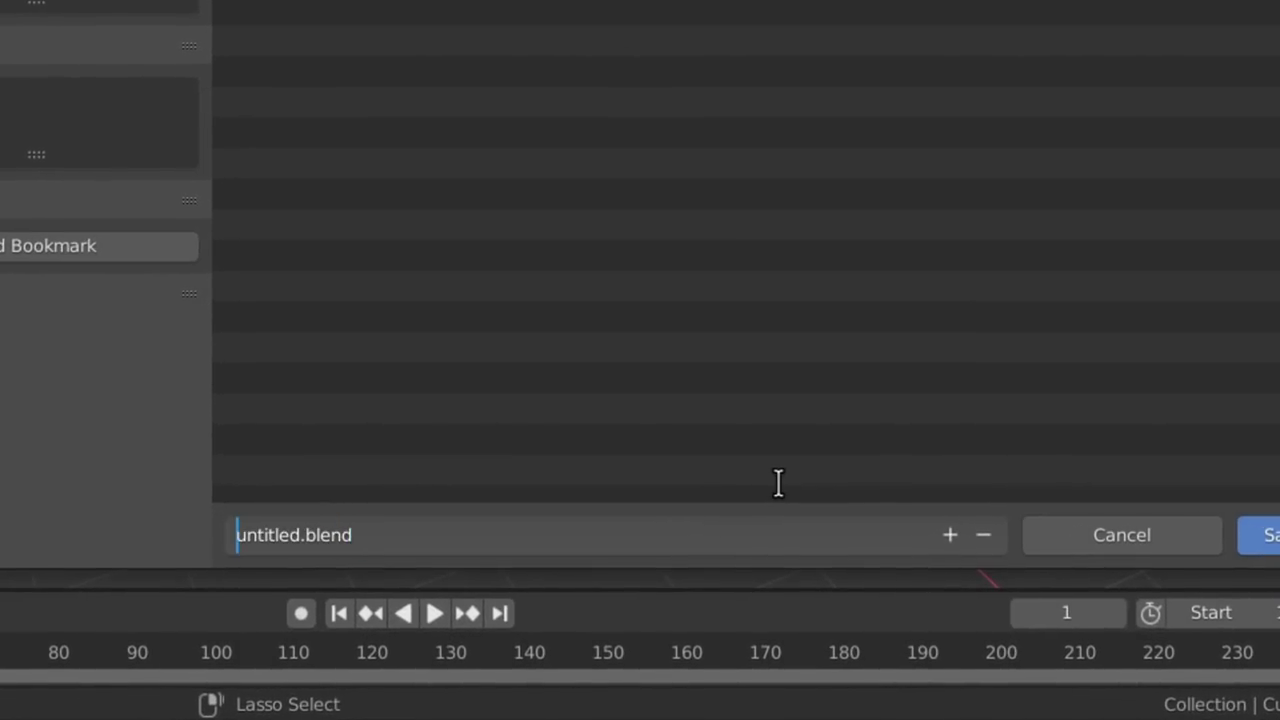
pyautogui.hotkey('shift', 'Right')
pyautogui.hotkey('shift', 'Right')
pyautogui.hotkey('shift', 'Right')
pyautogui.hotkey('shift', 'Right')
pyautogui.hotkey('shift', 'Right')
pyautogui.hotkey('shift', 'Right')
pyautogui.hotkey('shift', 'Right')
pyautogui.hotkey('shift', 'Right')
pyautogui.write('New Blender')
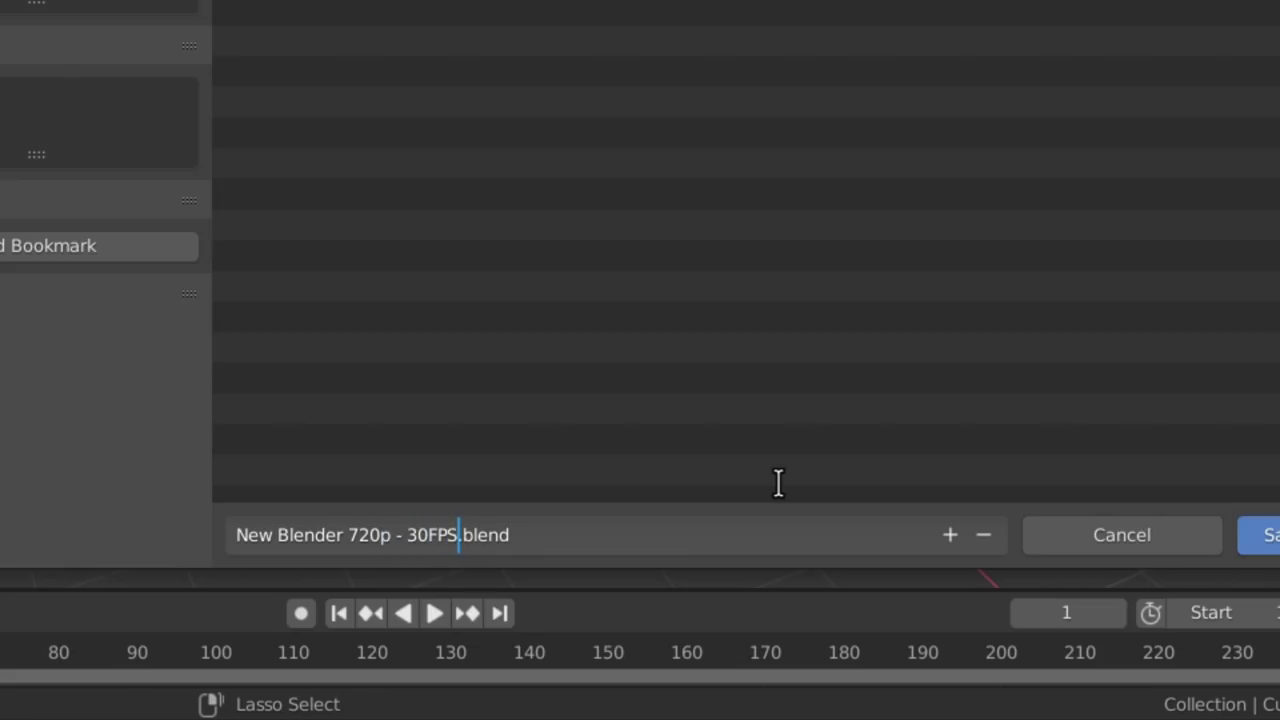
pyautogui.press('Return')
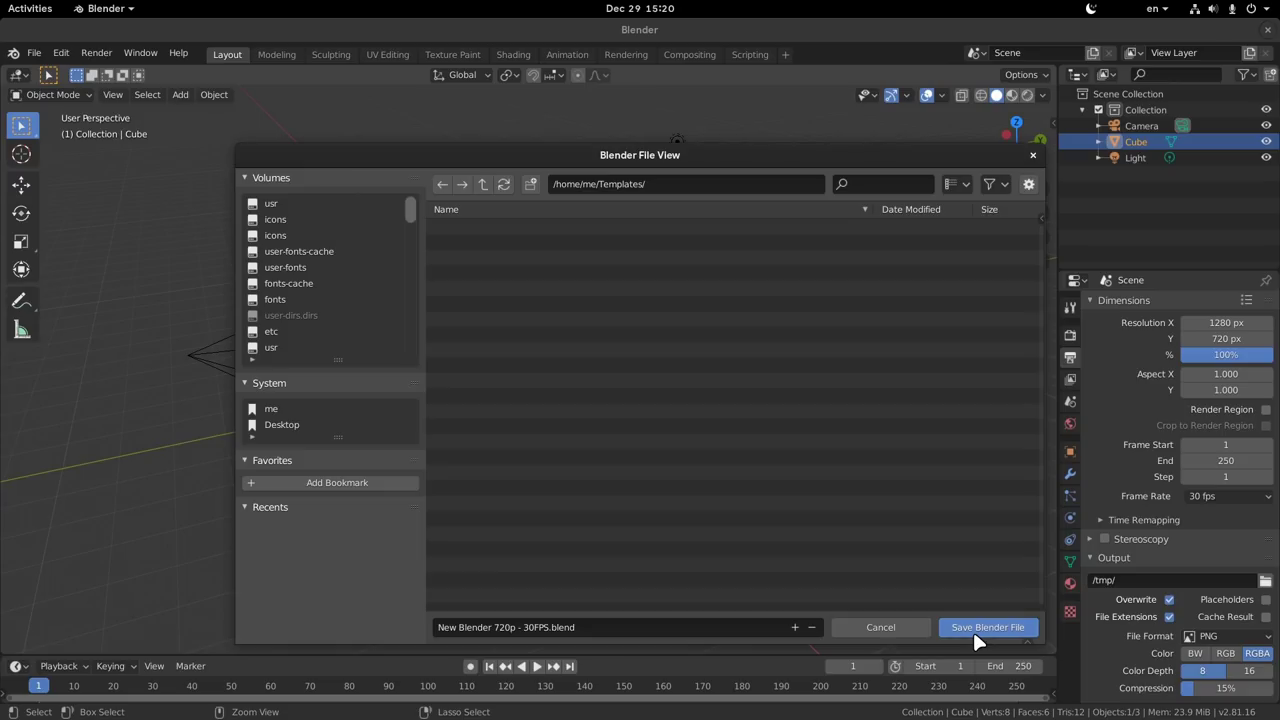
# - Save the file, close Blender, and confirm New Document in Home lists the 720p 30FPS template
pyautogui.click(973, 630)
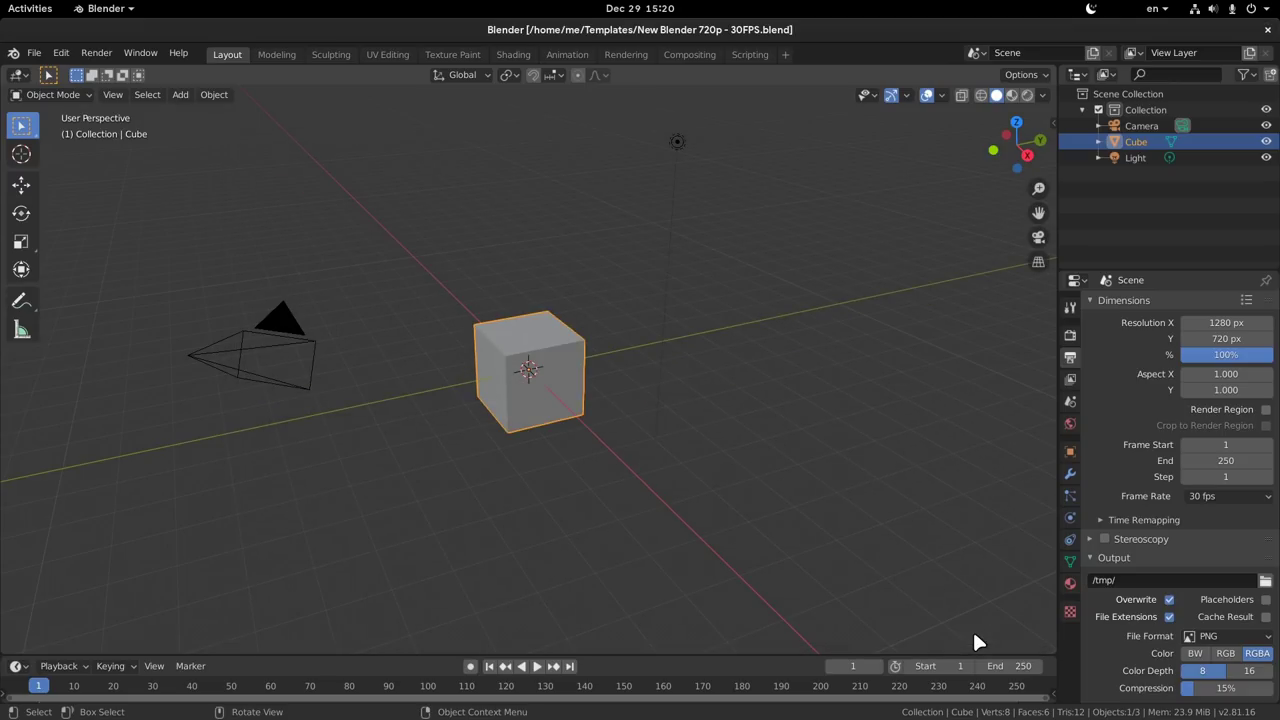
pyautogui.click(1267, 29)
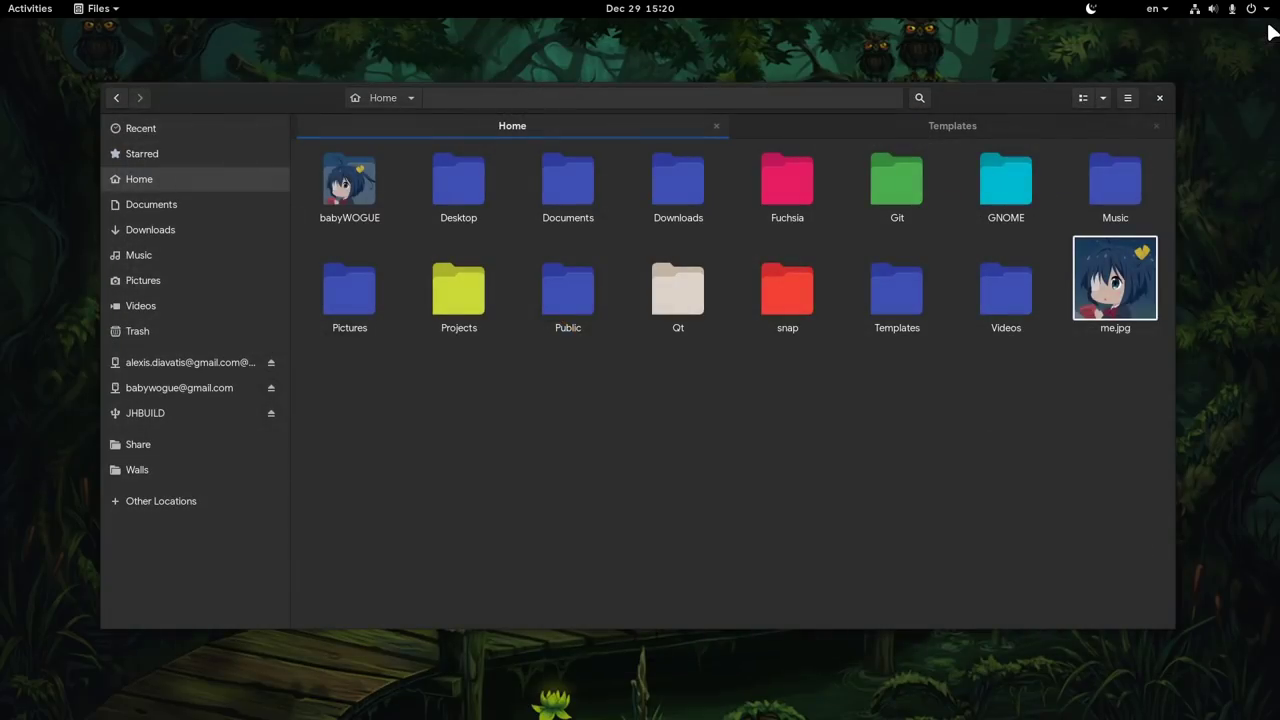
pyautogui.rightClick(557, 400)
pyautogui.moveTo(687, 432)
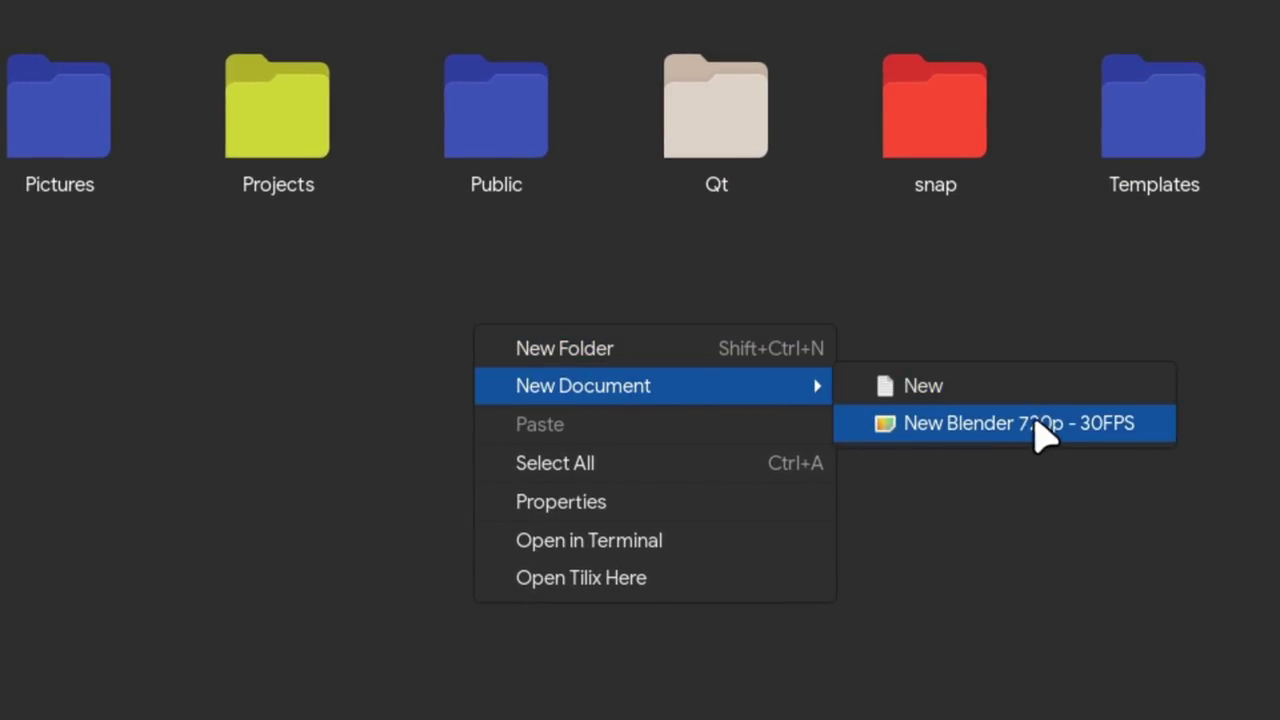
pyautogui.click(1052, 275)
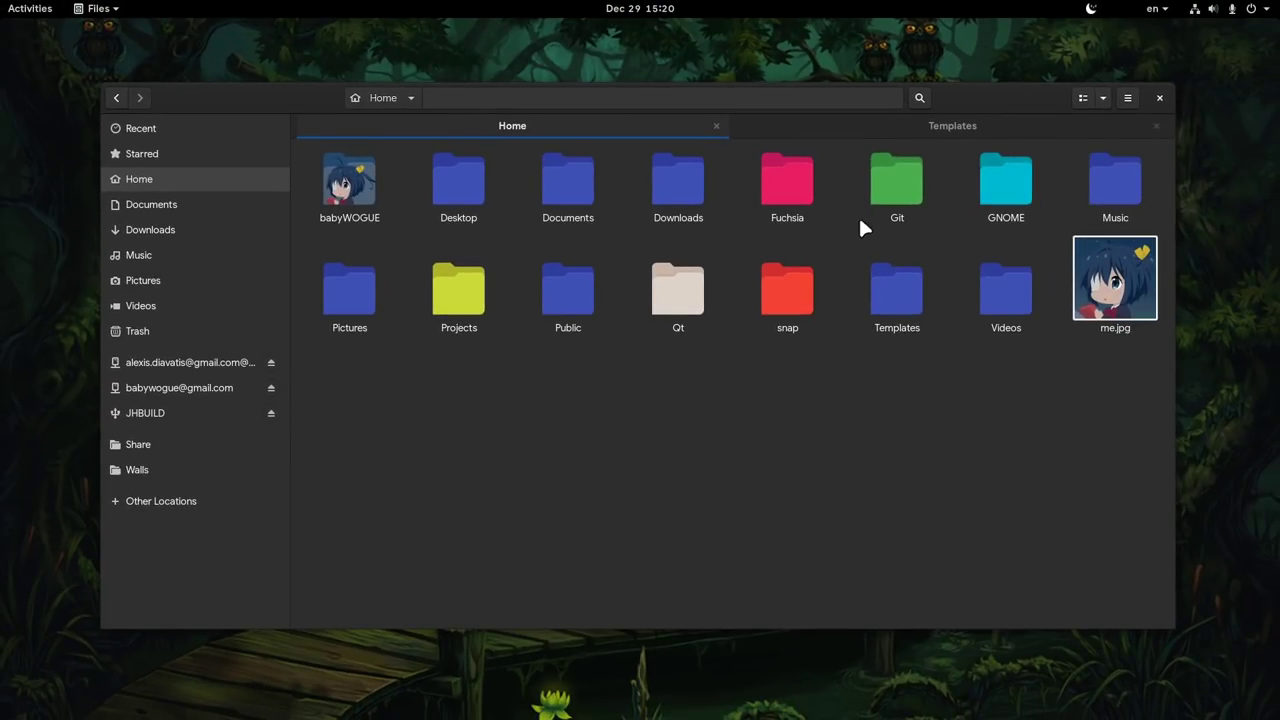
# - In the Templates tab, duplicate the Blender template file
pyautogui.click(855, 128)
pyautogui.click(498, 250)
pyautogui.hotkey('ctrl', 'c')
pyautogui.hotkey('ctrl', 'v')
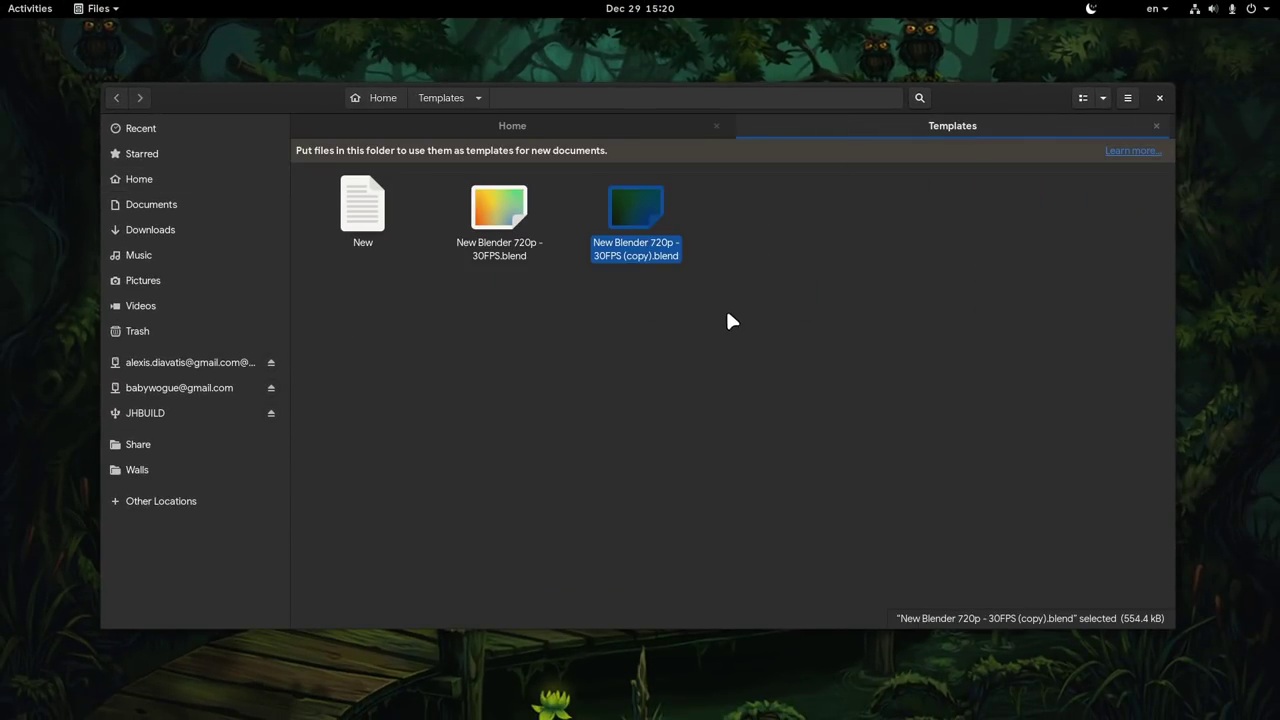
# - Create a Blender folder and move both Blender templates into it
pyautogui.rightClick(654, 355)
pyautogui.click(720, 364)
pyautogui.write('B')
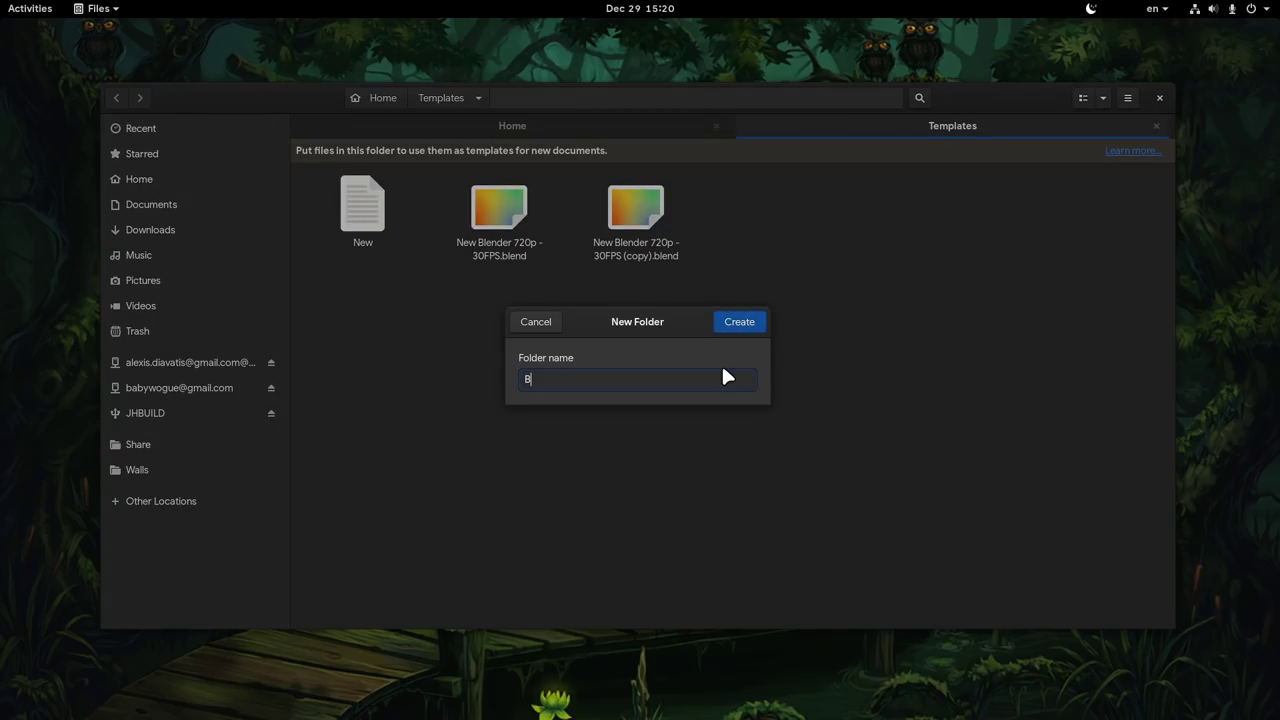
pyautogui.write('lender')
pyautogui.press('Return')
pyautogui.click(739, 215)
pyautogui.keyDown('ctrl'); pyautogui.click(612, 215); pyautogui.keyUp('ctrl')
pyautogui.moveTo(612, 215); pyautogui.dragTo(357, 228)
# - In Home, create a new file from the Blender > New Blender 720p - 30FPS template
pyautogui.click(505, 126)
pyautogui.rightClick(482, 411)
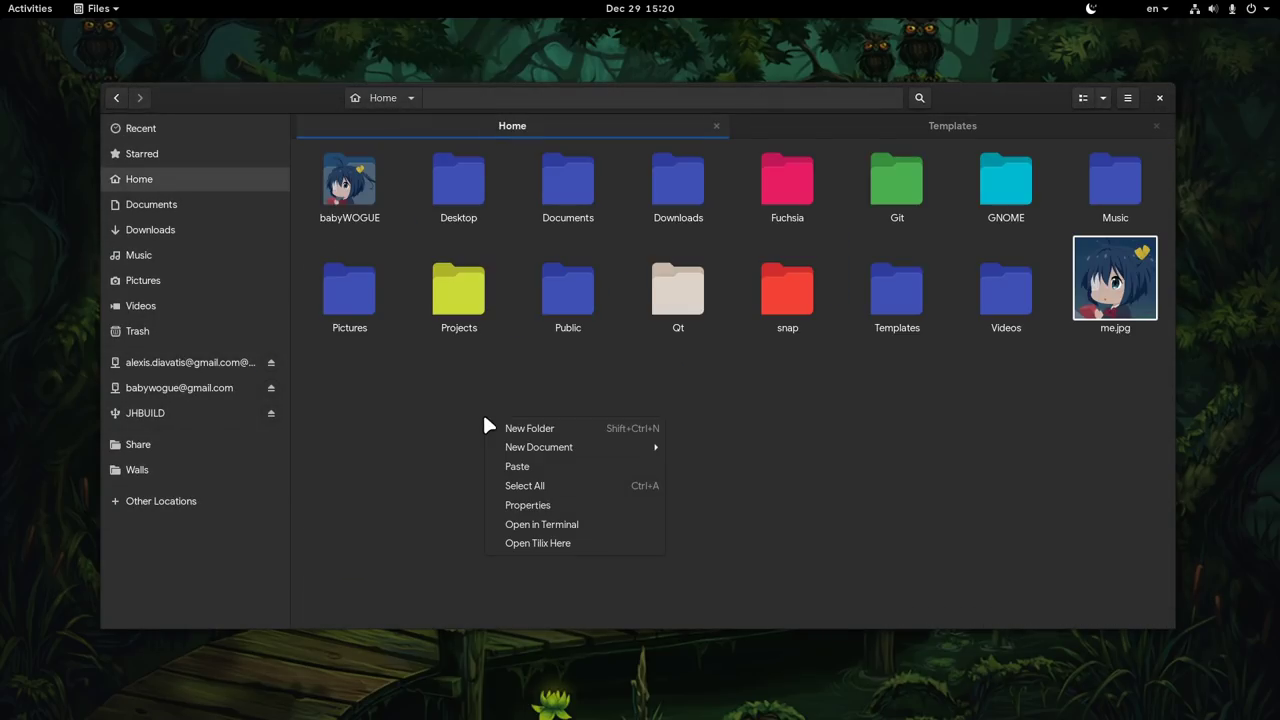
pyautogui.moveTo(597, 448)
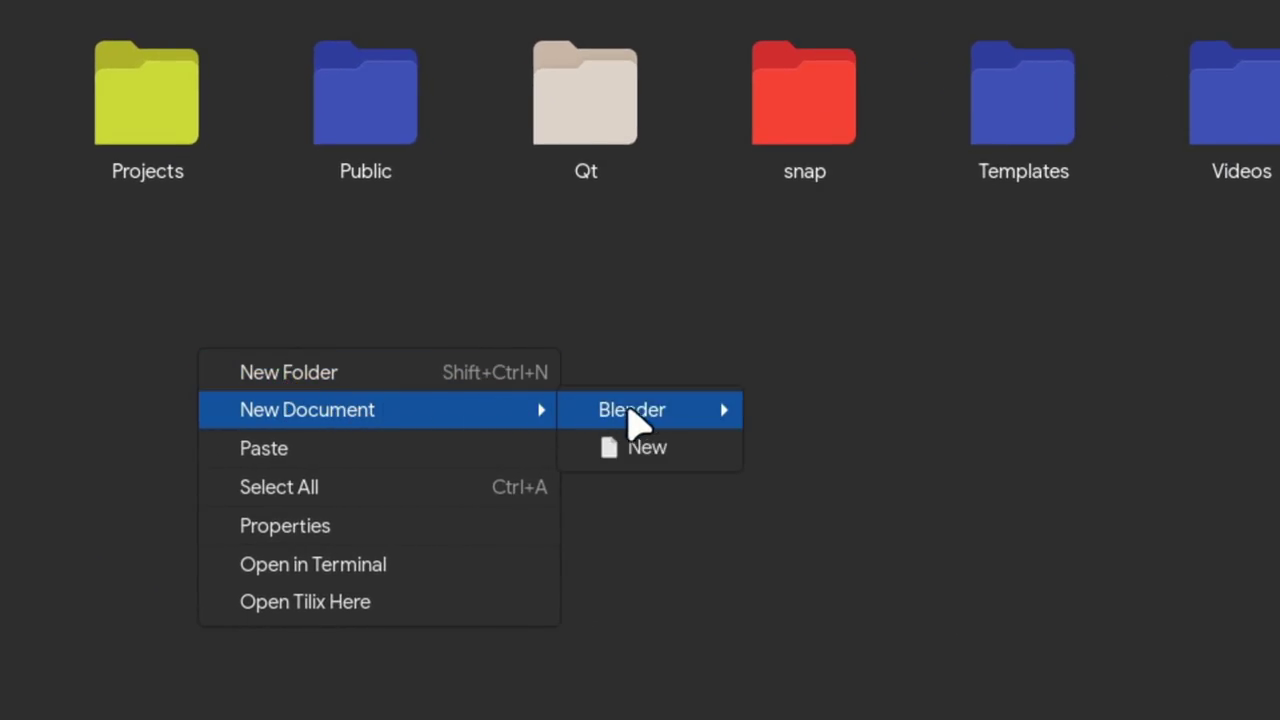
pyautogui.moveTo(632, 418)
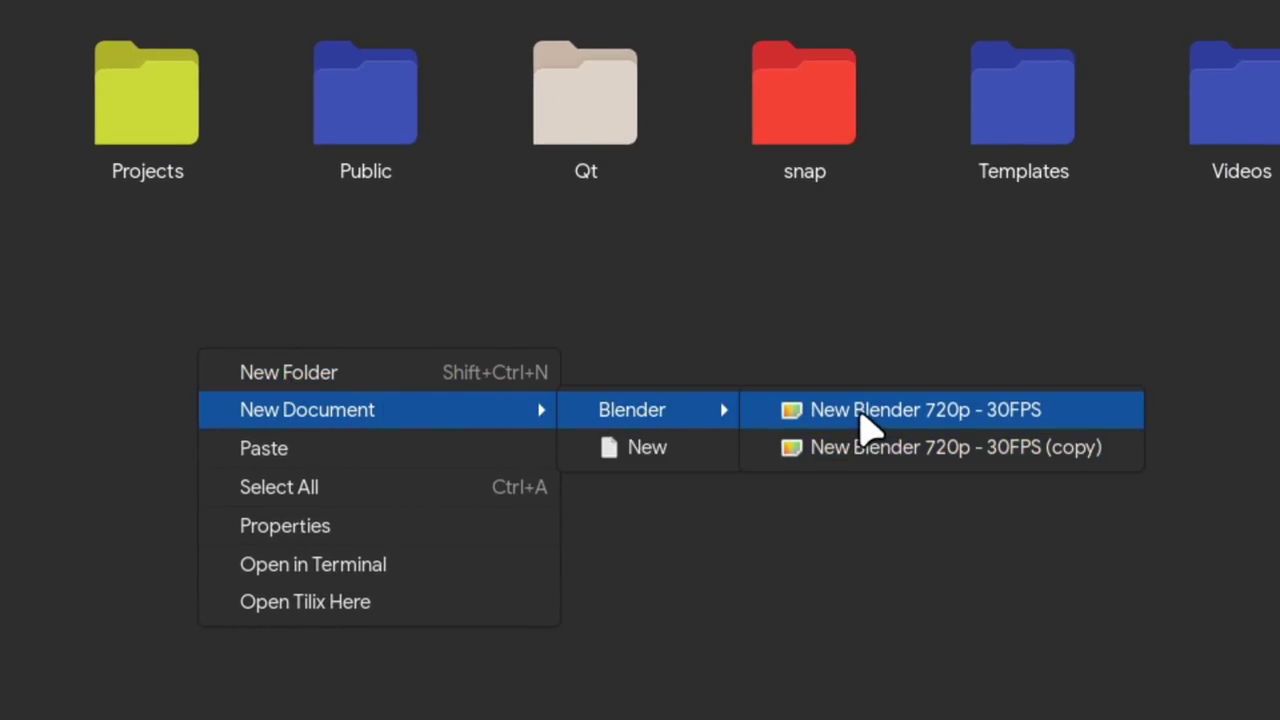
pyautogui.click(862, 410)
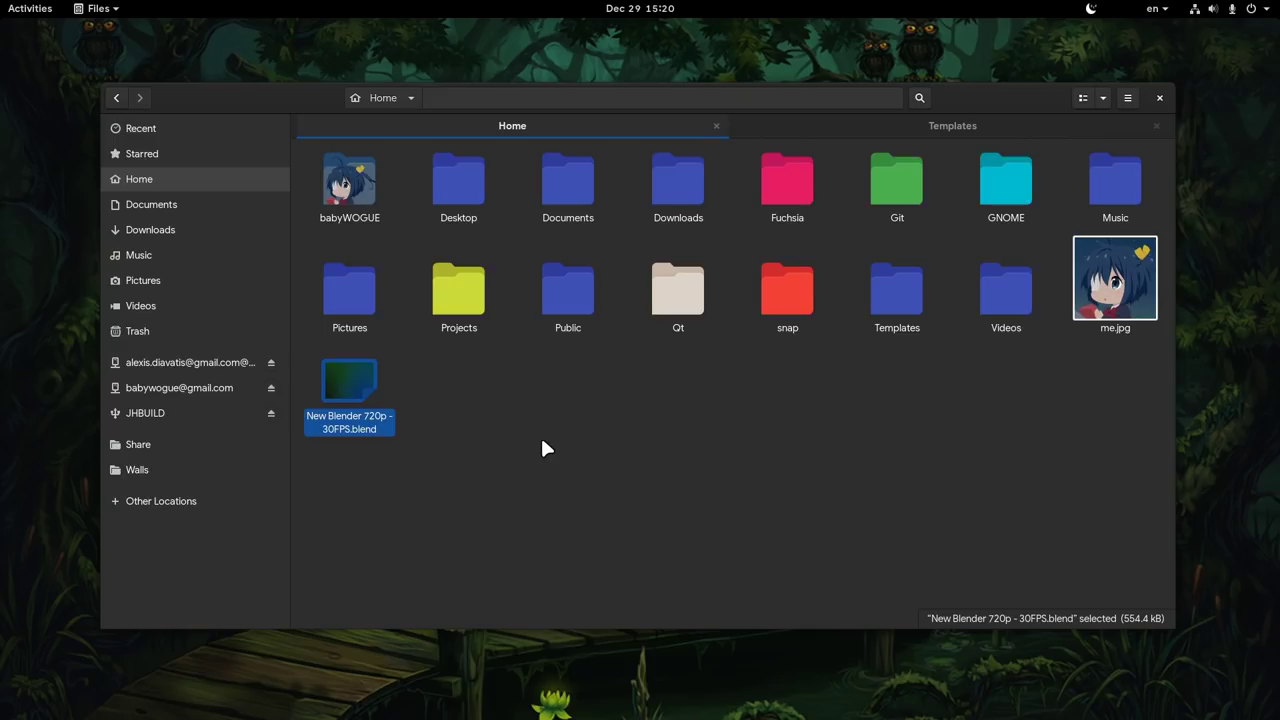
pyautogui.doubleClick(349, 385)
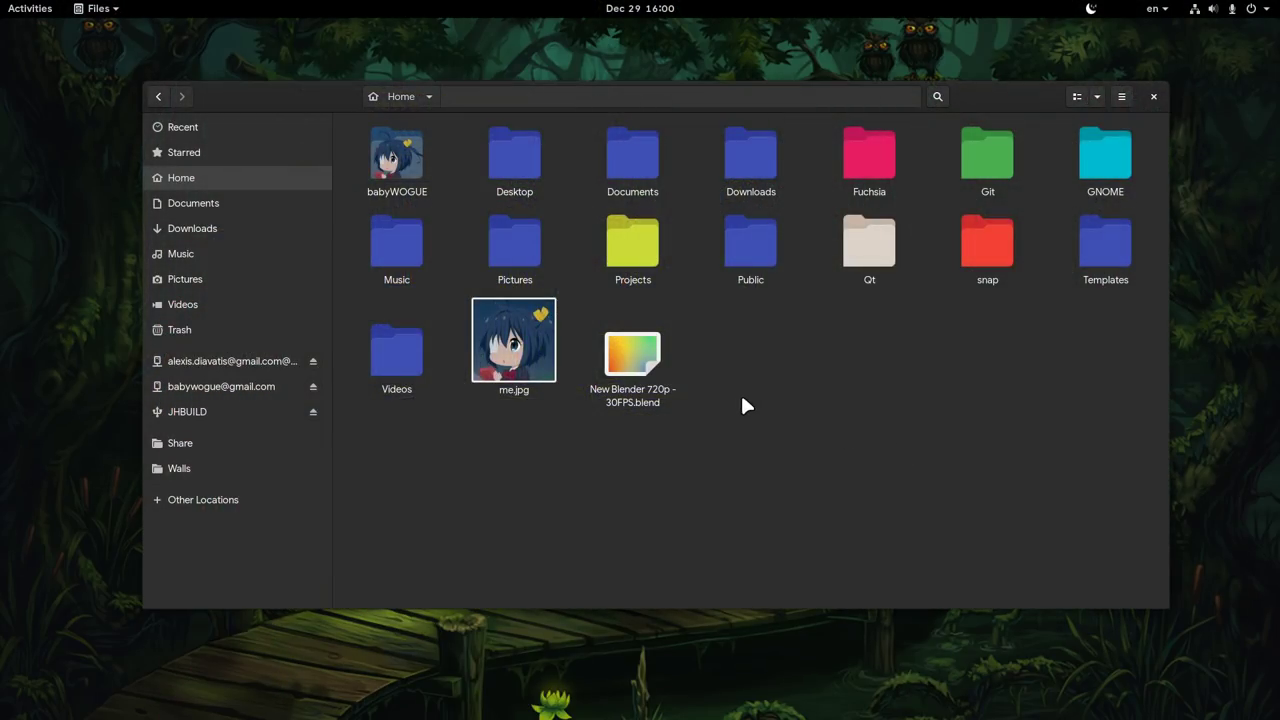
pyautogui.click(656, 372)
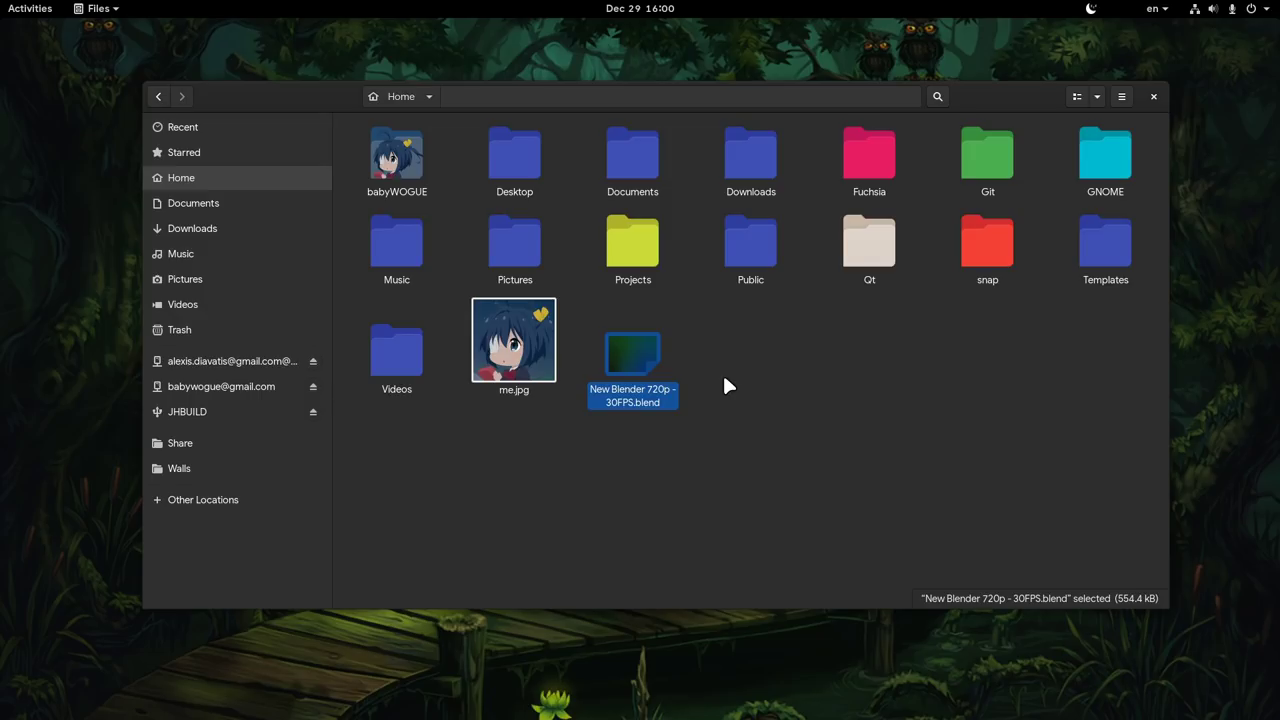
pyautogui.press('F2')
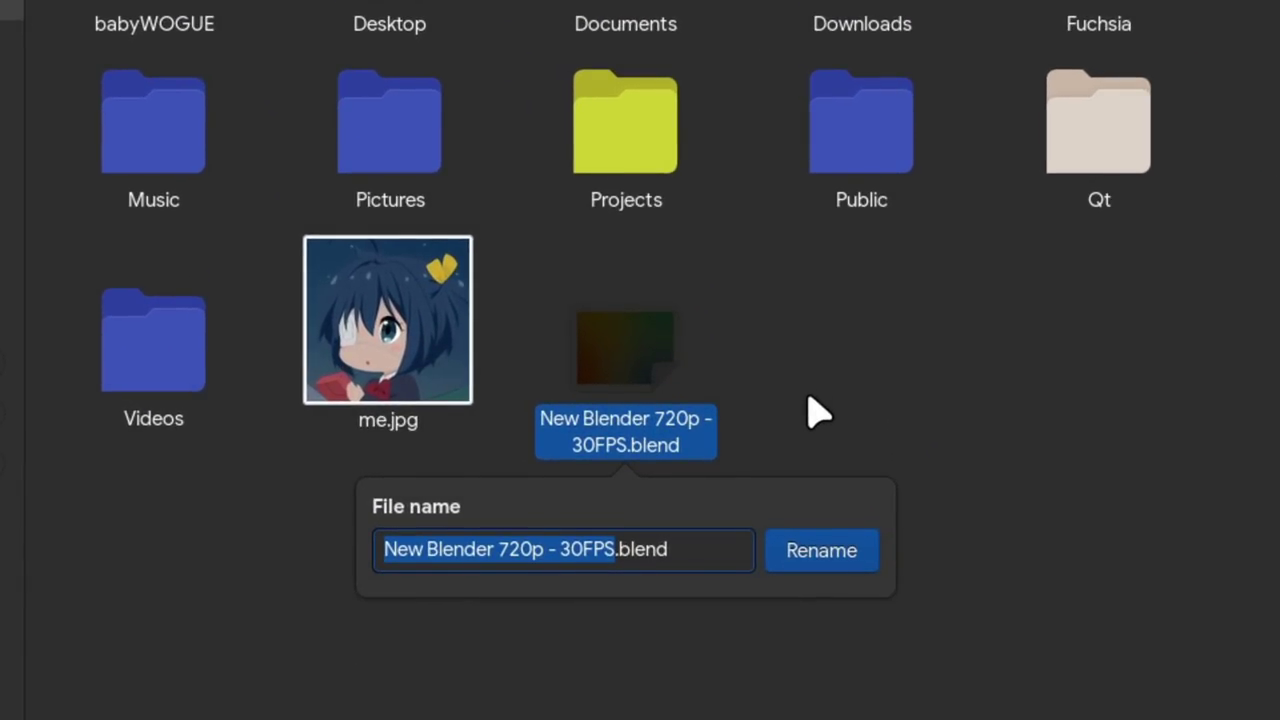
pyautogui.hotkey('ctrl', 'a')
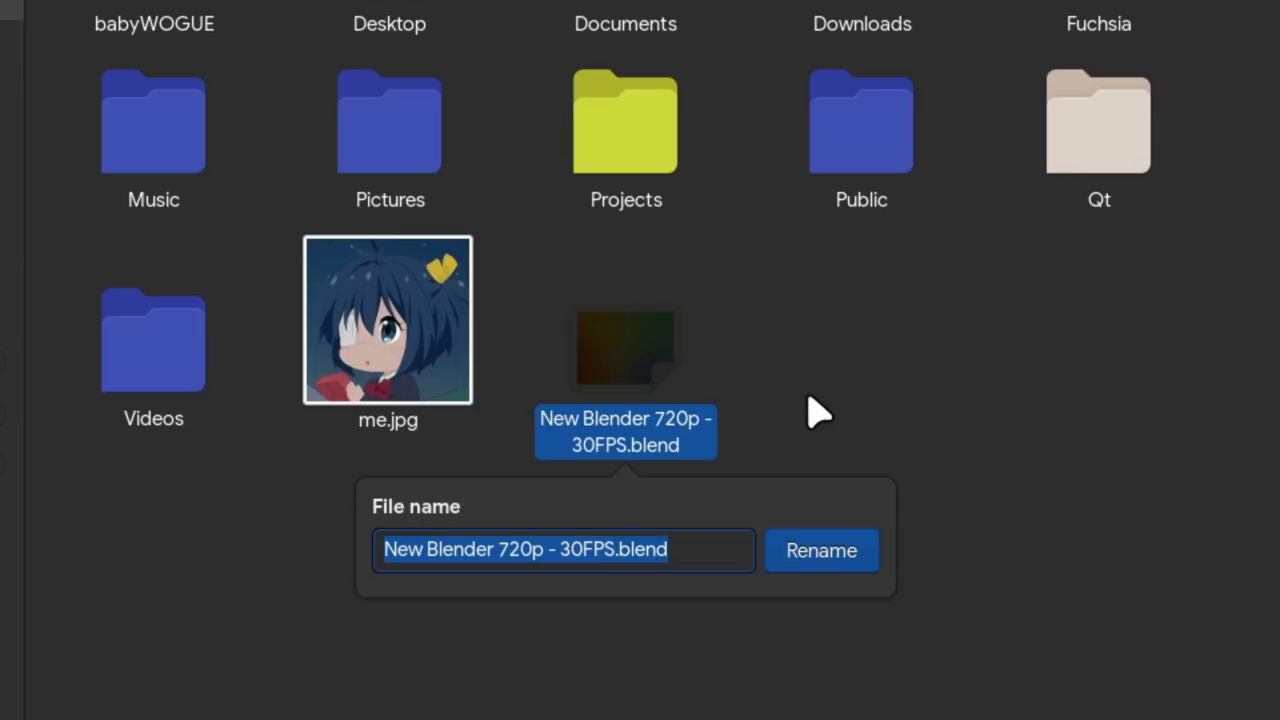
pyautogui.hotkey('shift', 'Left')
pyautogui.hotkey('shift', 'Left')
pyautogui.hotkey('shift', 'Left')
pyautogui.hotkey('shift', 'Left')
pyautogui.hotkey('shift', 'Left')
pyautogui.hotkey('shift', 'Left')
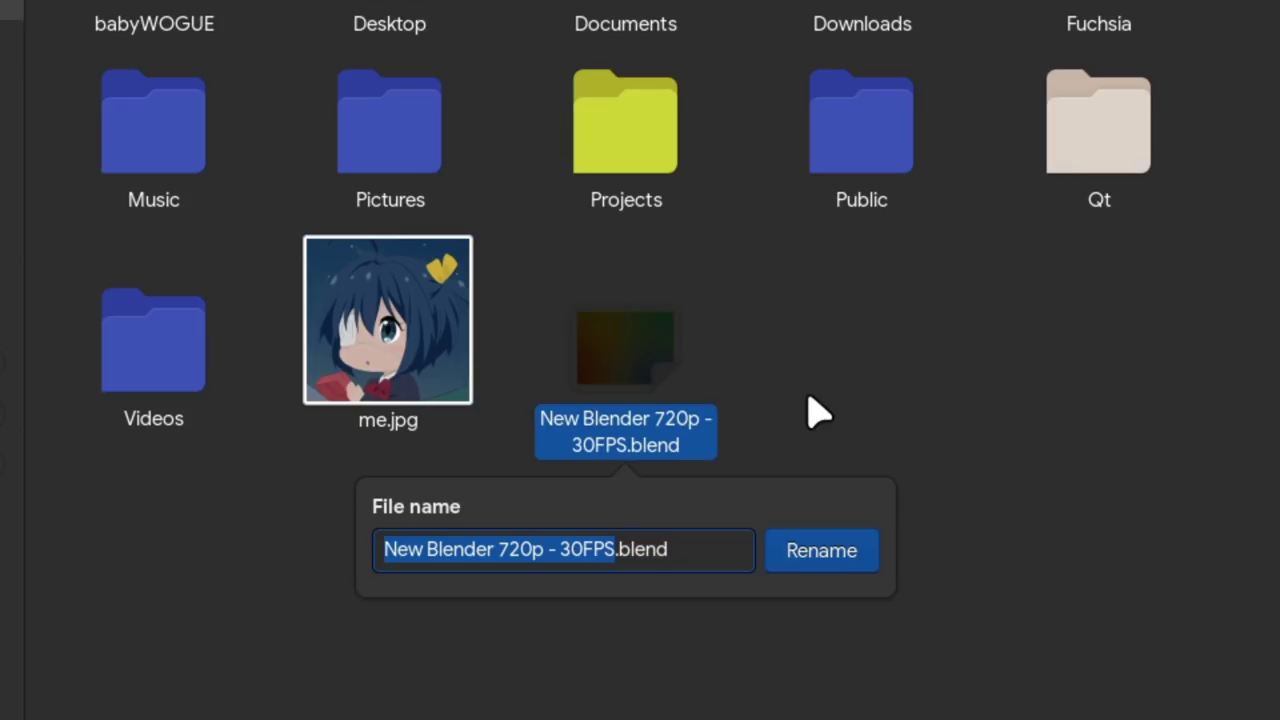
pyautogui.hotkey('ctrl', 'a')
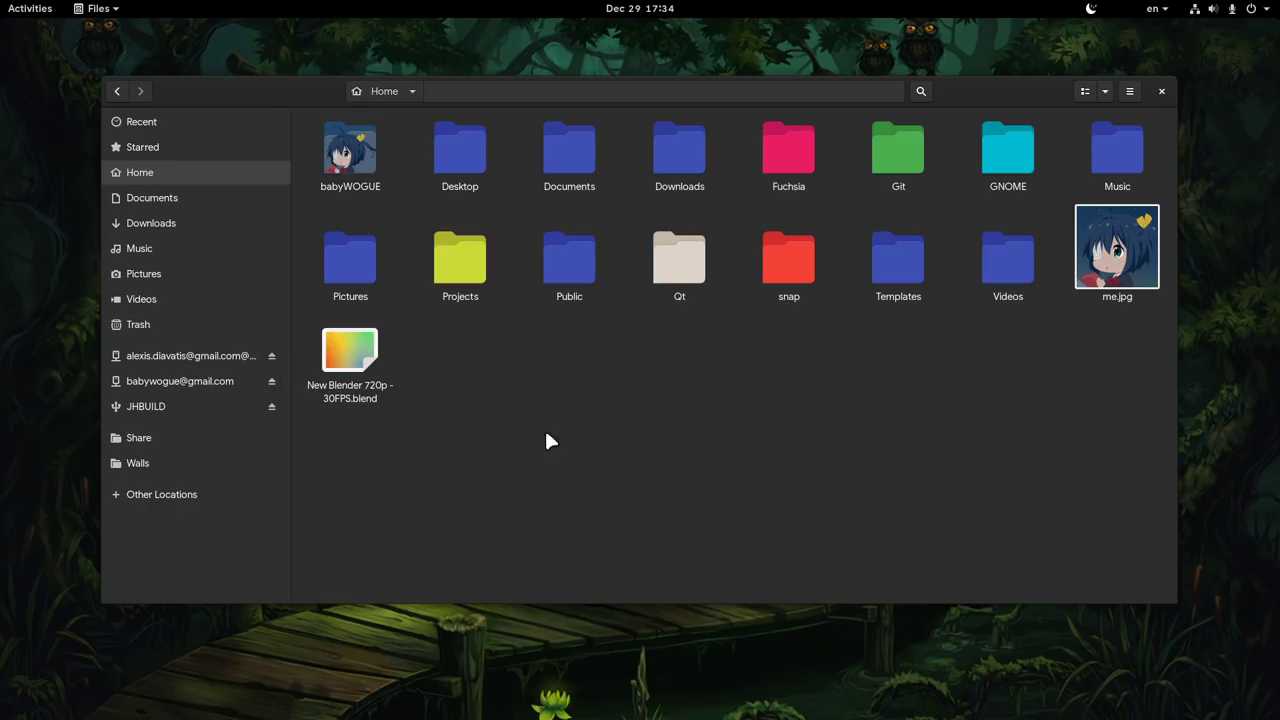
# - Open admin: with the administrator password, enter etc, and search for sudoers
pyautogui.click(517, 143)
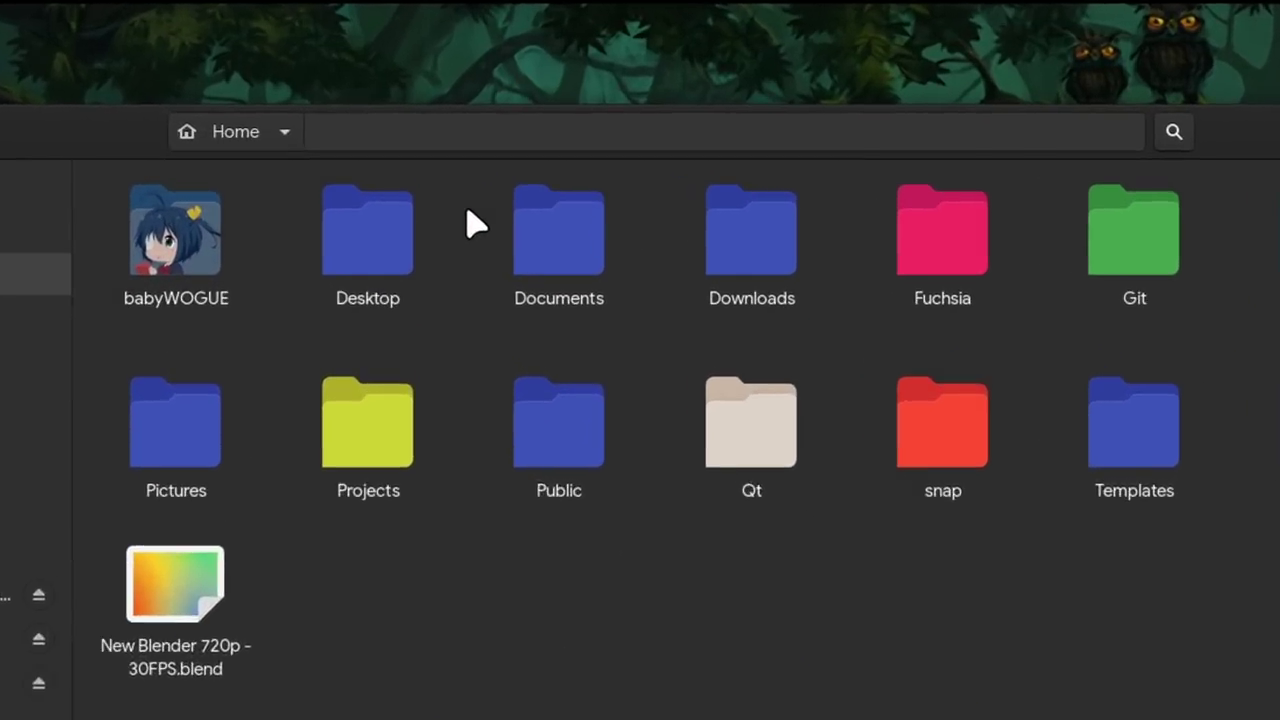
pyautogui.hotkey('ctrl', 'l')
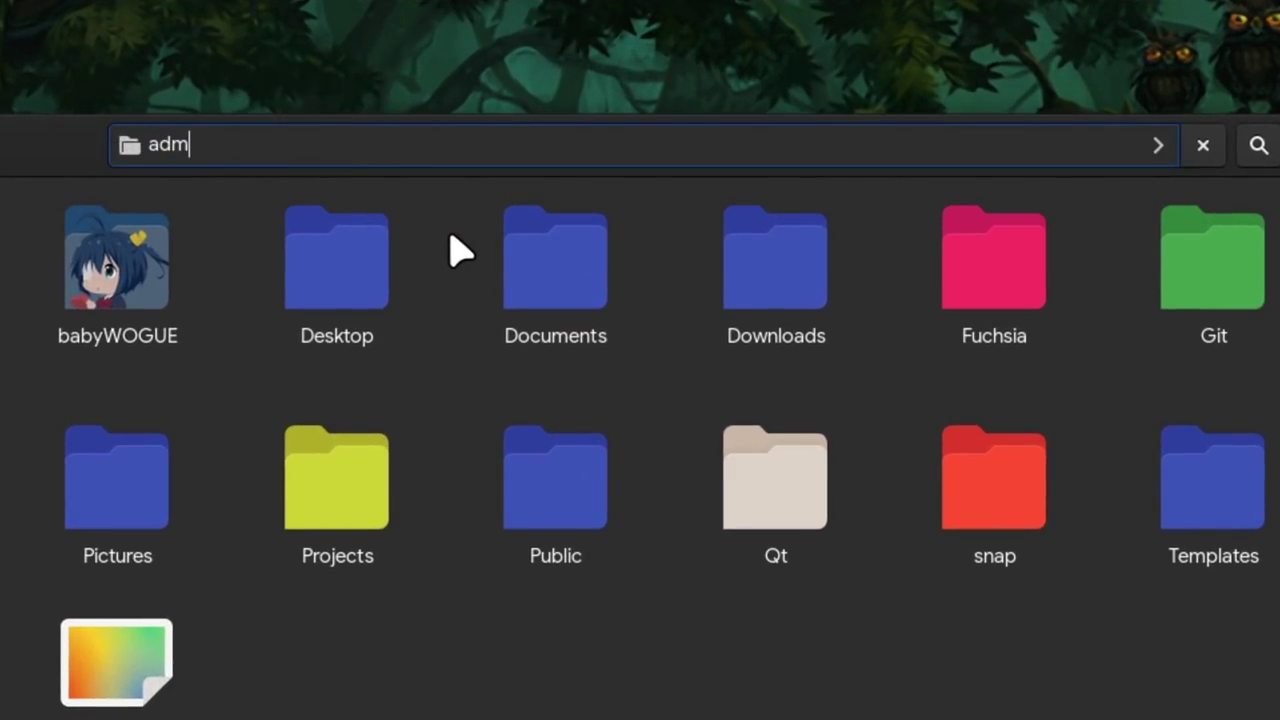
pyautogui.press('Return')
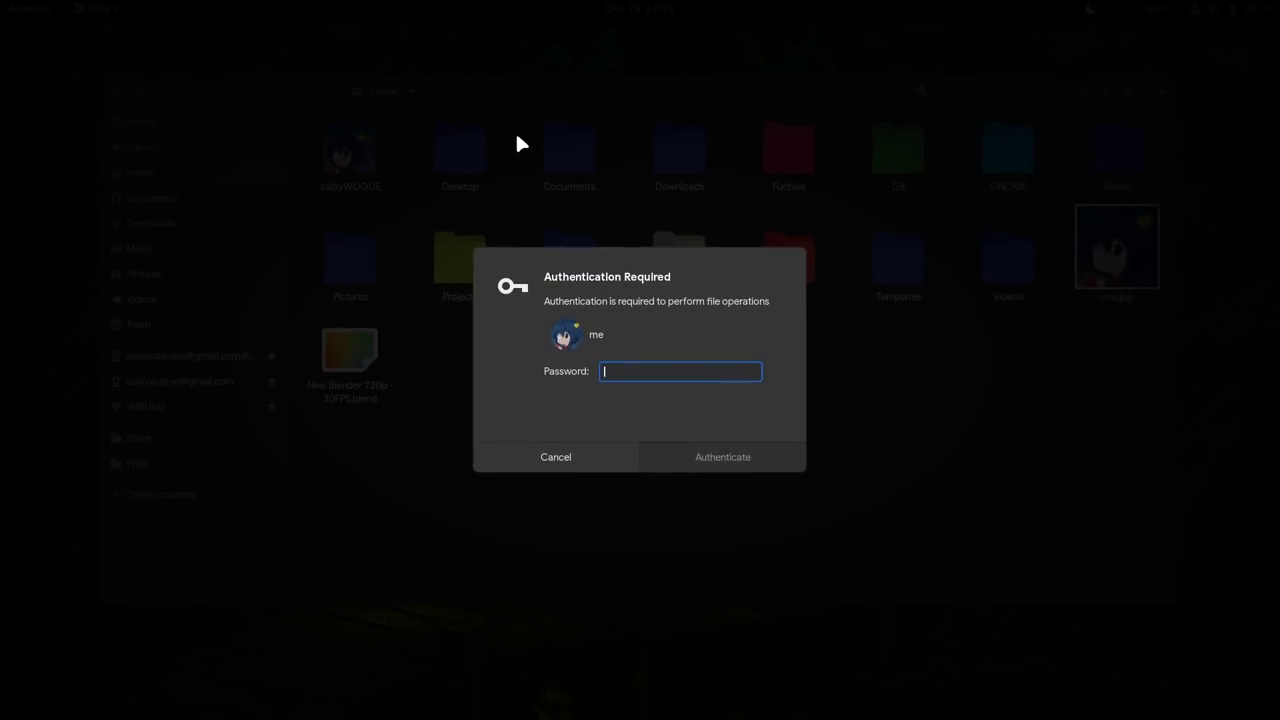
pyautogui.press('Return')
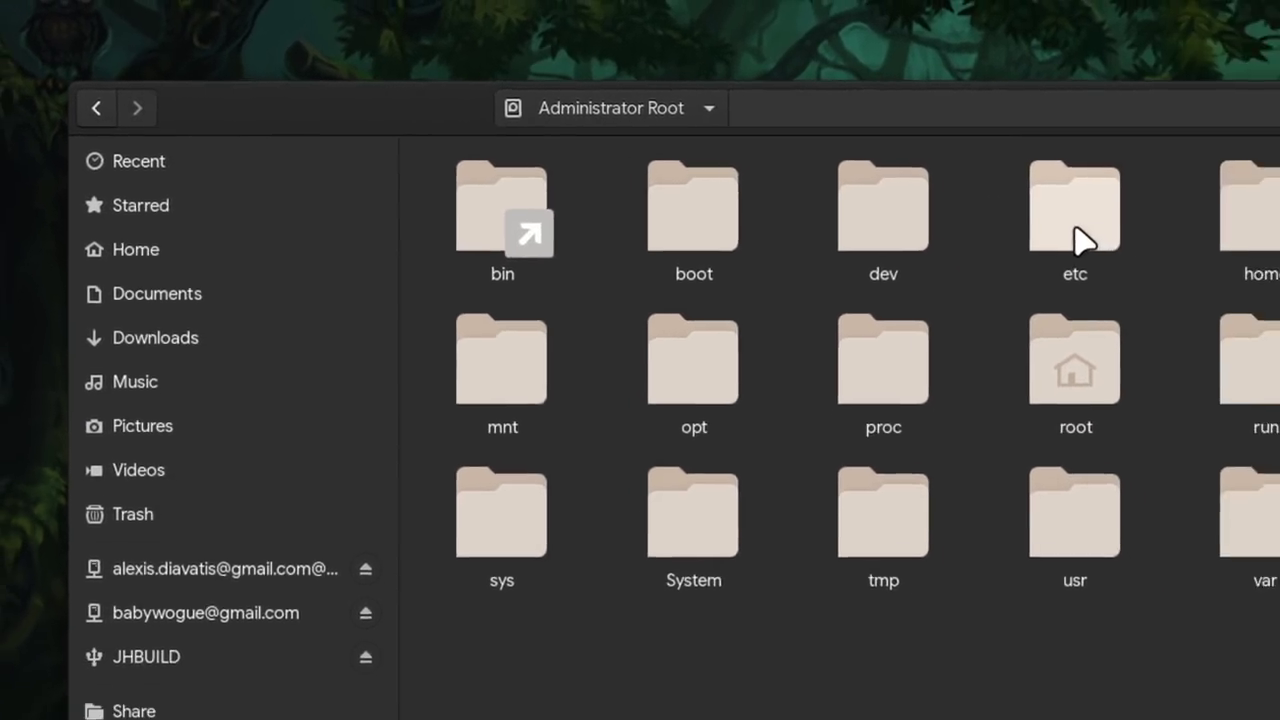
pyautogui.doubleClick(1215, 250)
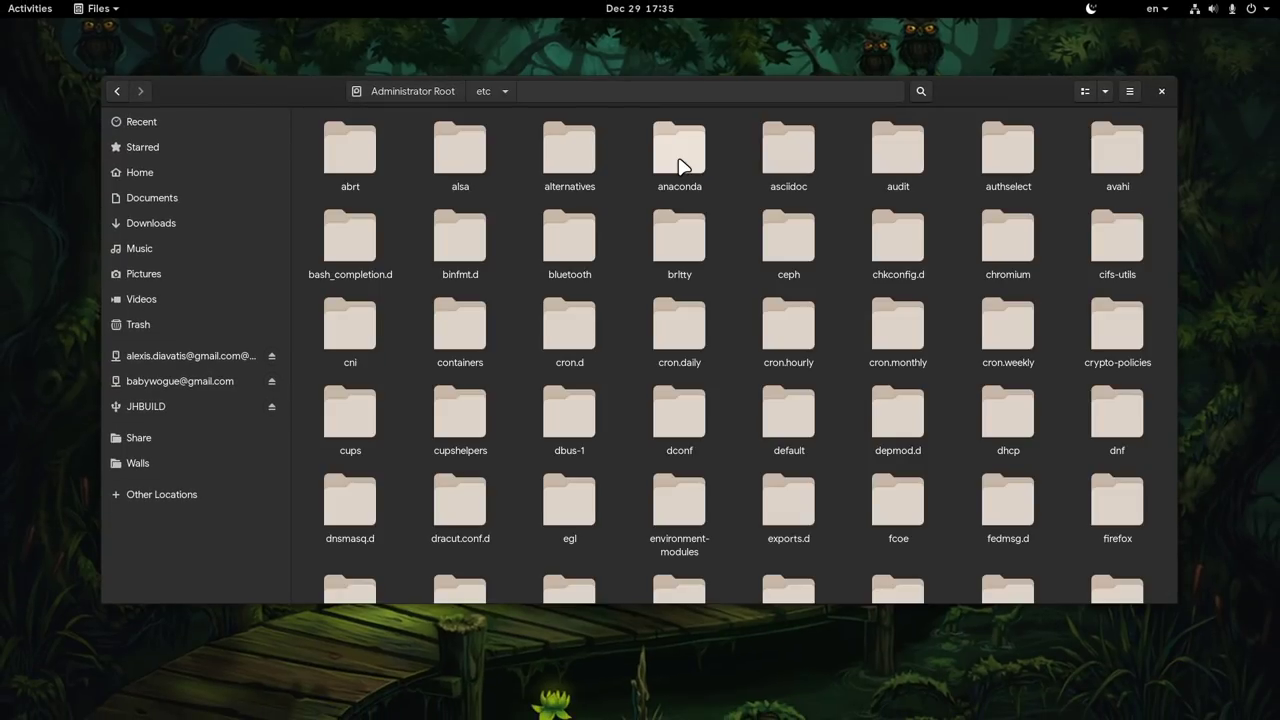
pyautogui.write('sudoers')
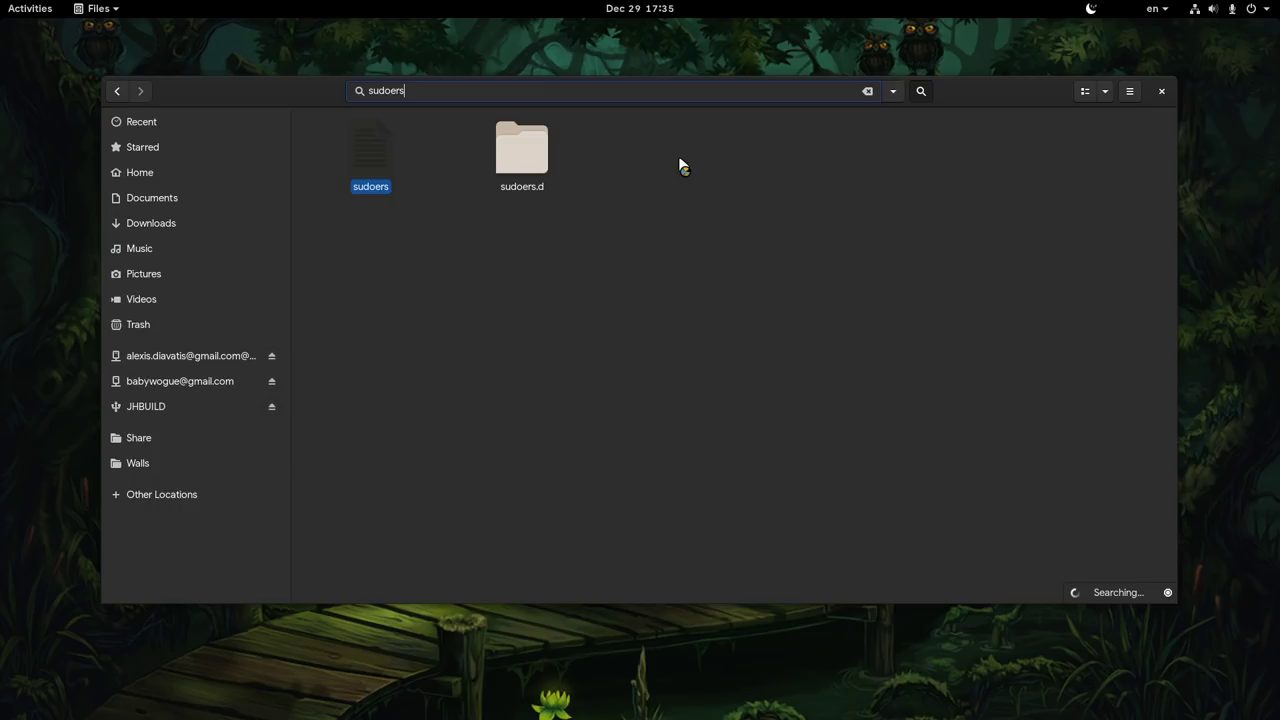
# - Open sudoers, append ',pwfeedback' after env_reset on the Defaults line, and save
pyautogui.doubleClick(359, 166)
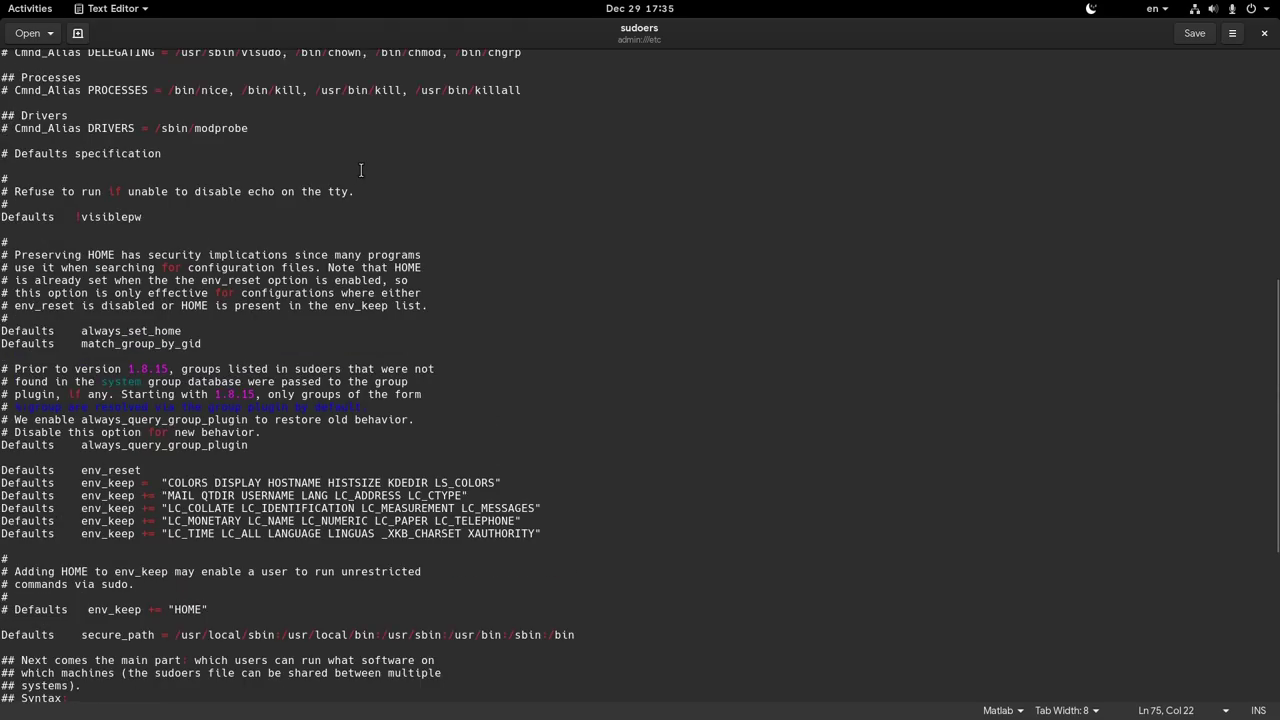
pyautogui.scroll(10, 361, 170)
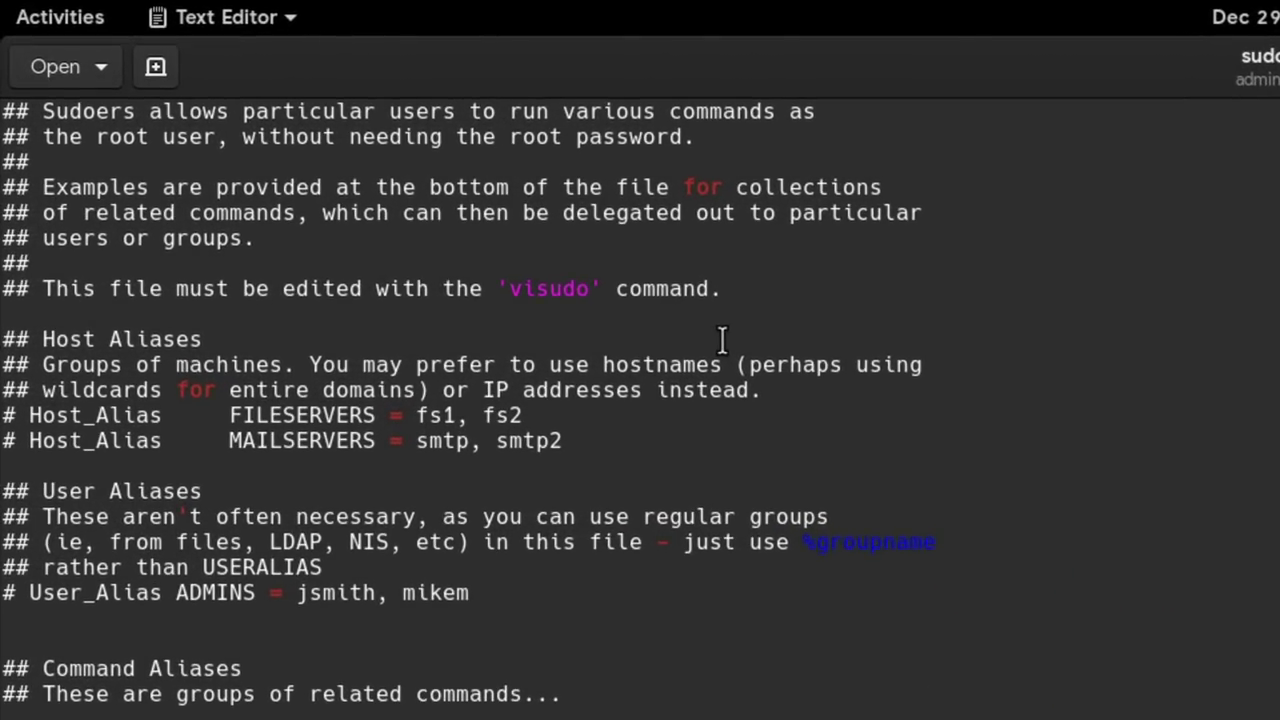
pyautogui.moveTo(743, 280); pyautogui.dragTo(40, 303)
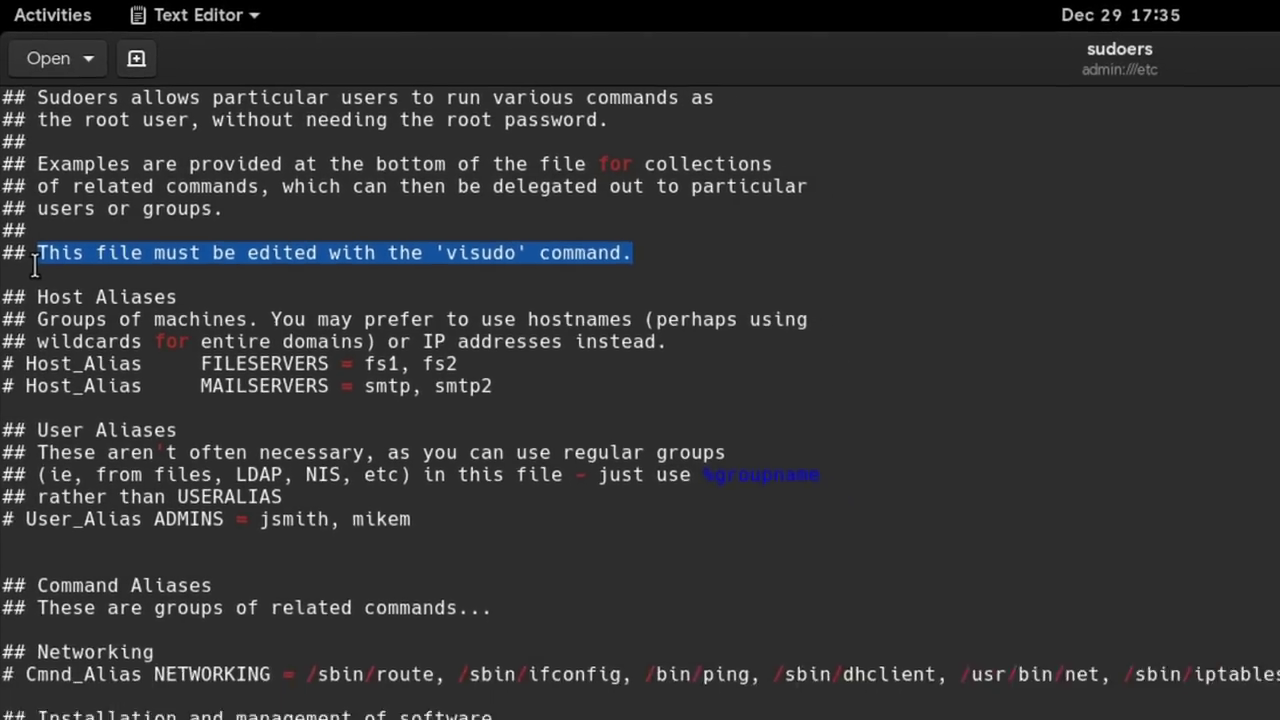
pyautogui.scroll(-12, 116, 232)
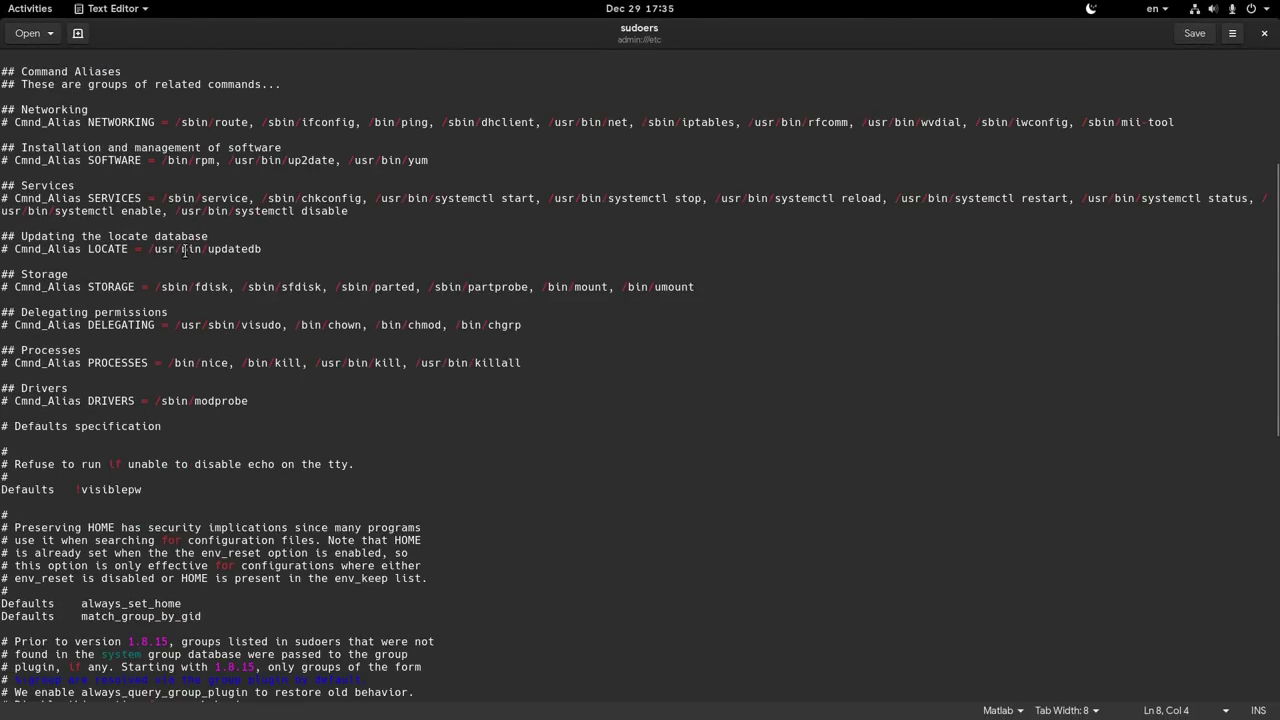
pyautogui.scroll(-3, 226, 246)
pyautogui.scroll(-5, 232, 248)
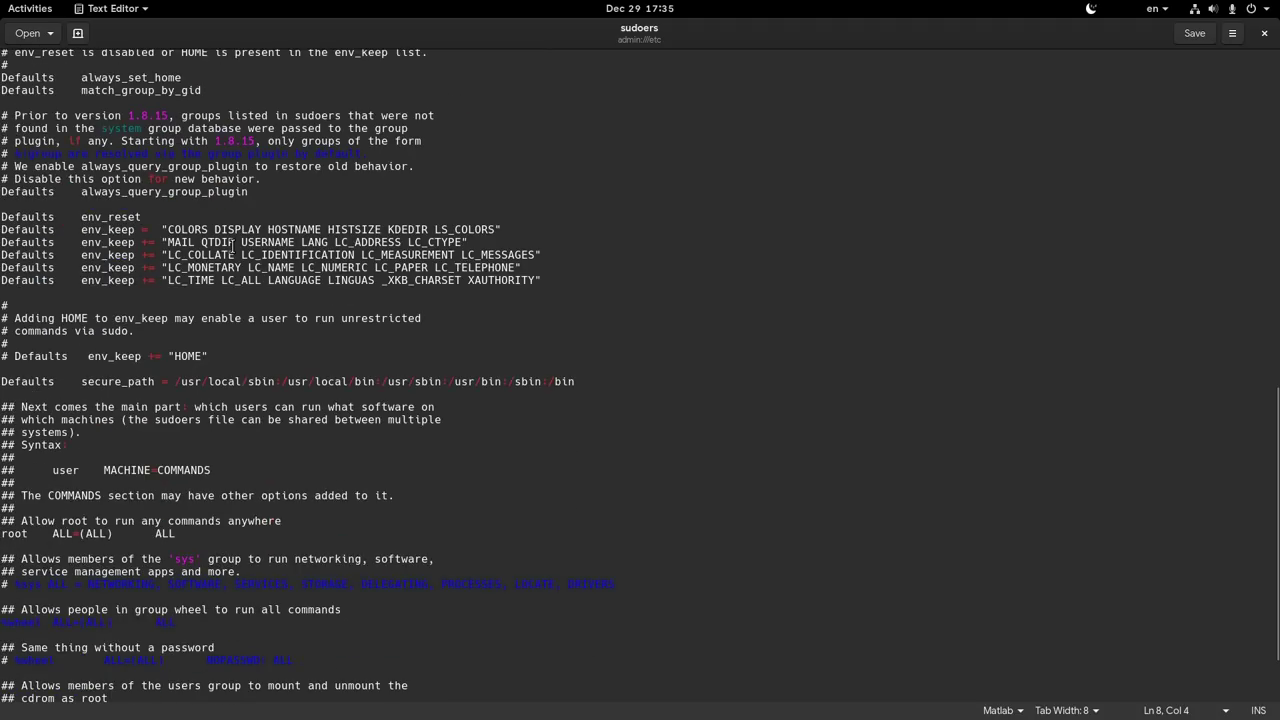
pyautogui.click(404, 207)
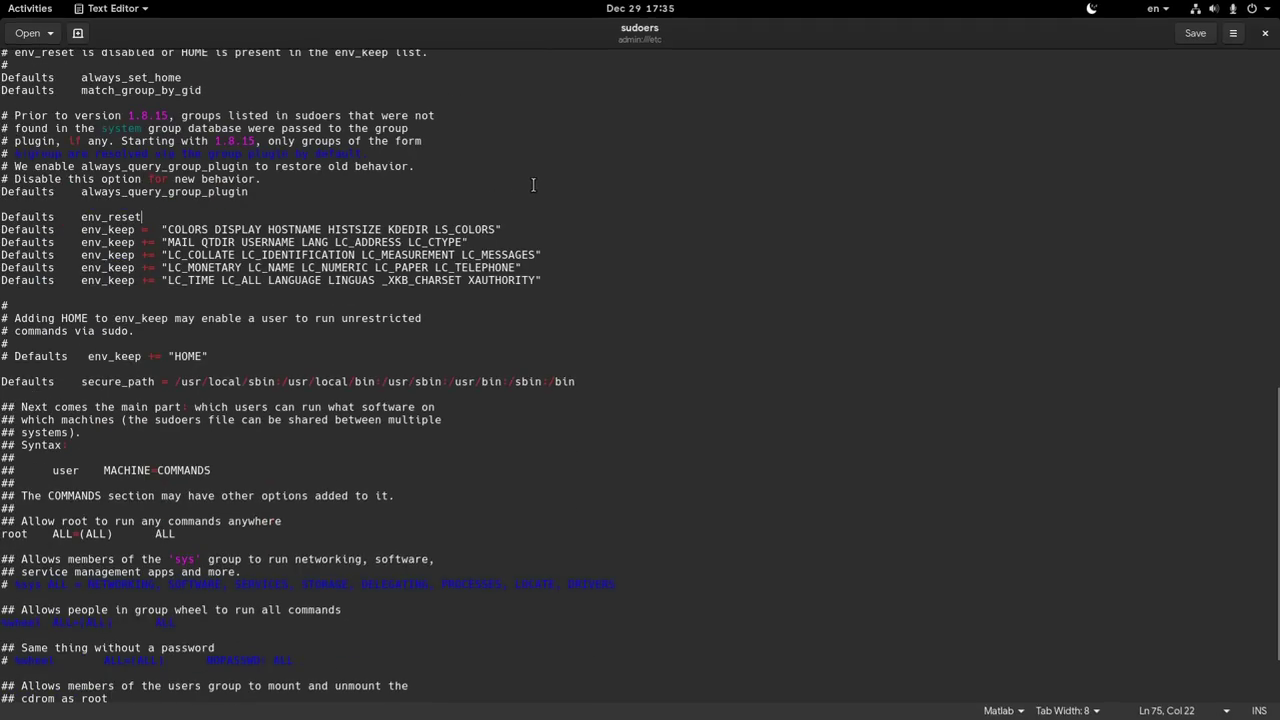
pyautogui.write(',')
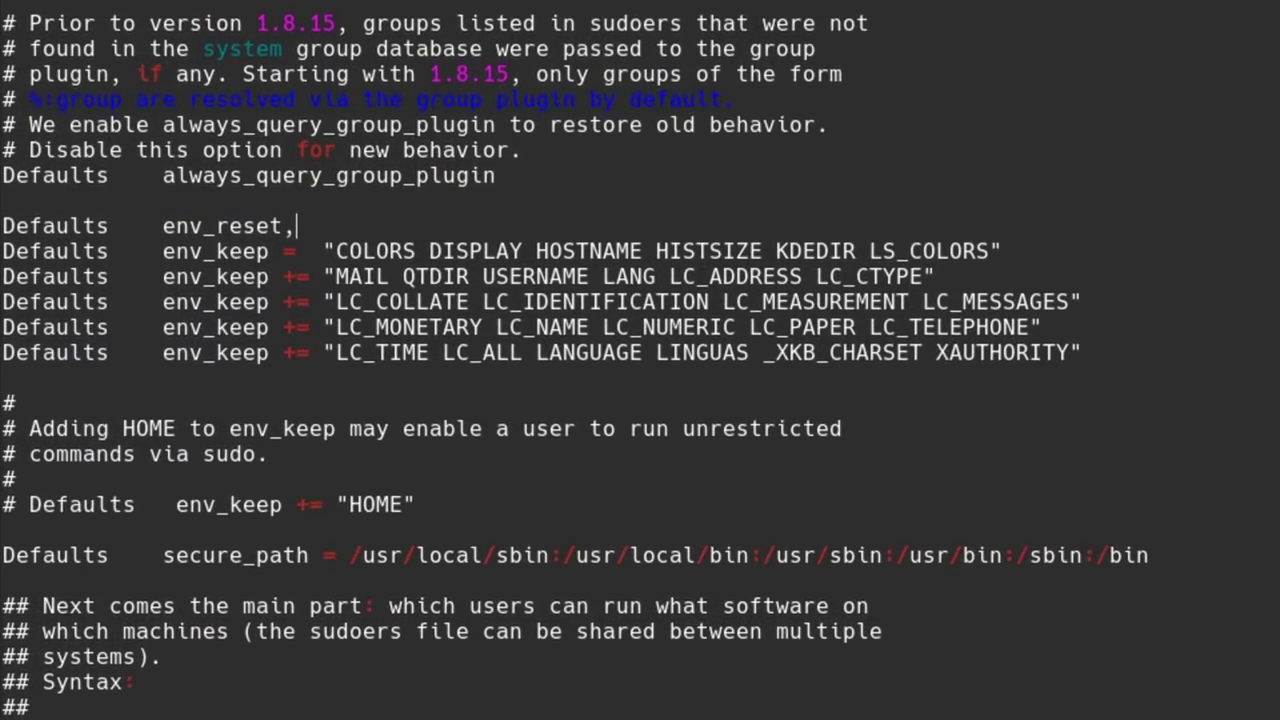
pyautogui.write('pwfeed')
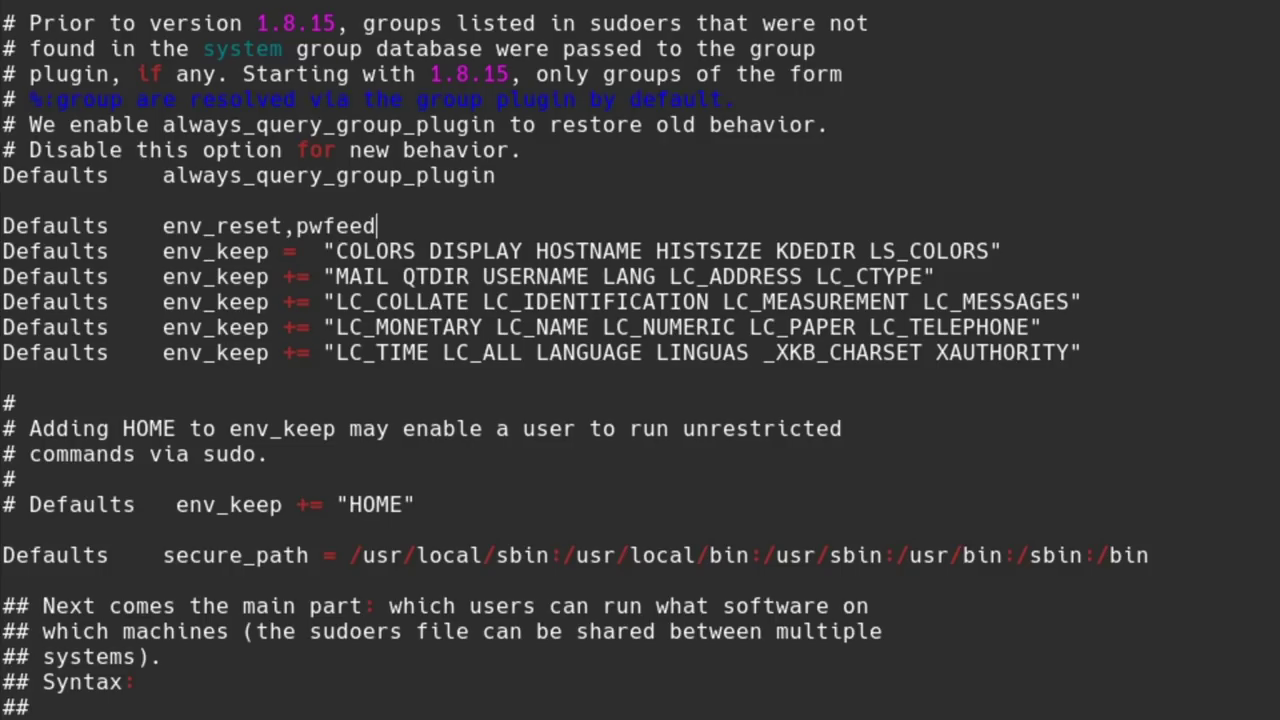
pyautogui.write('back')
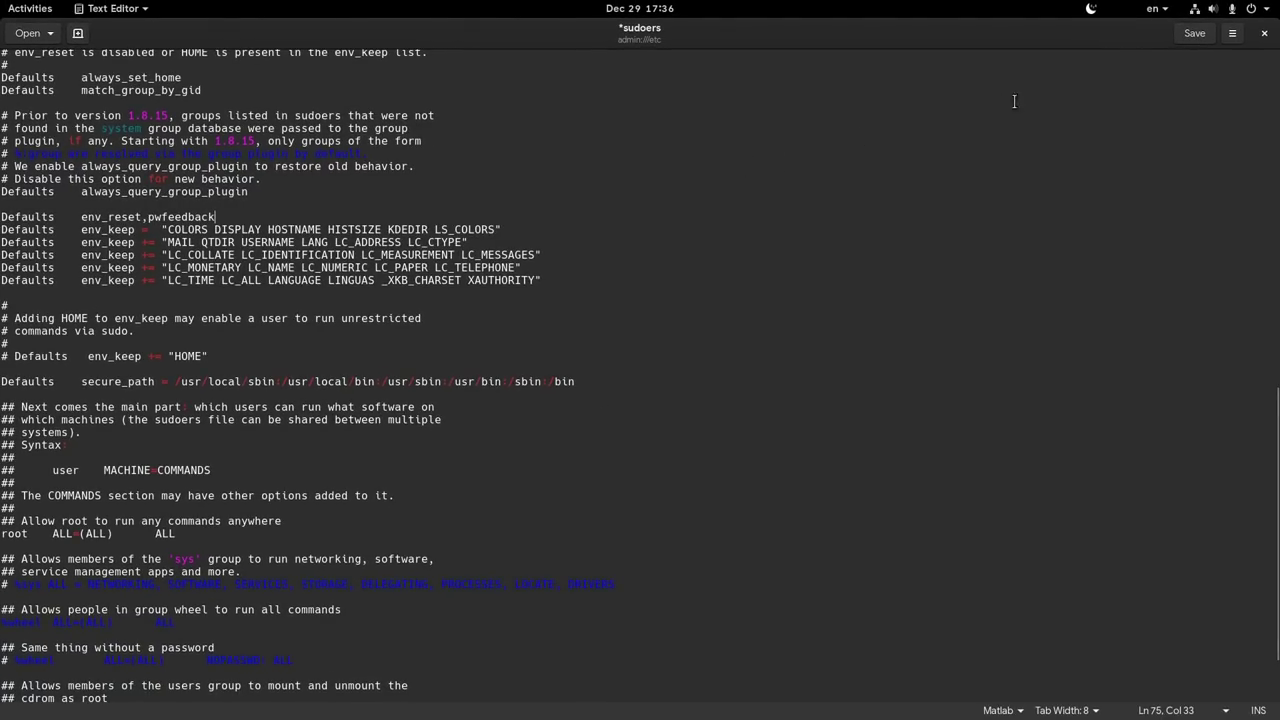
pyautogui.click(1198, 31)
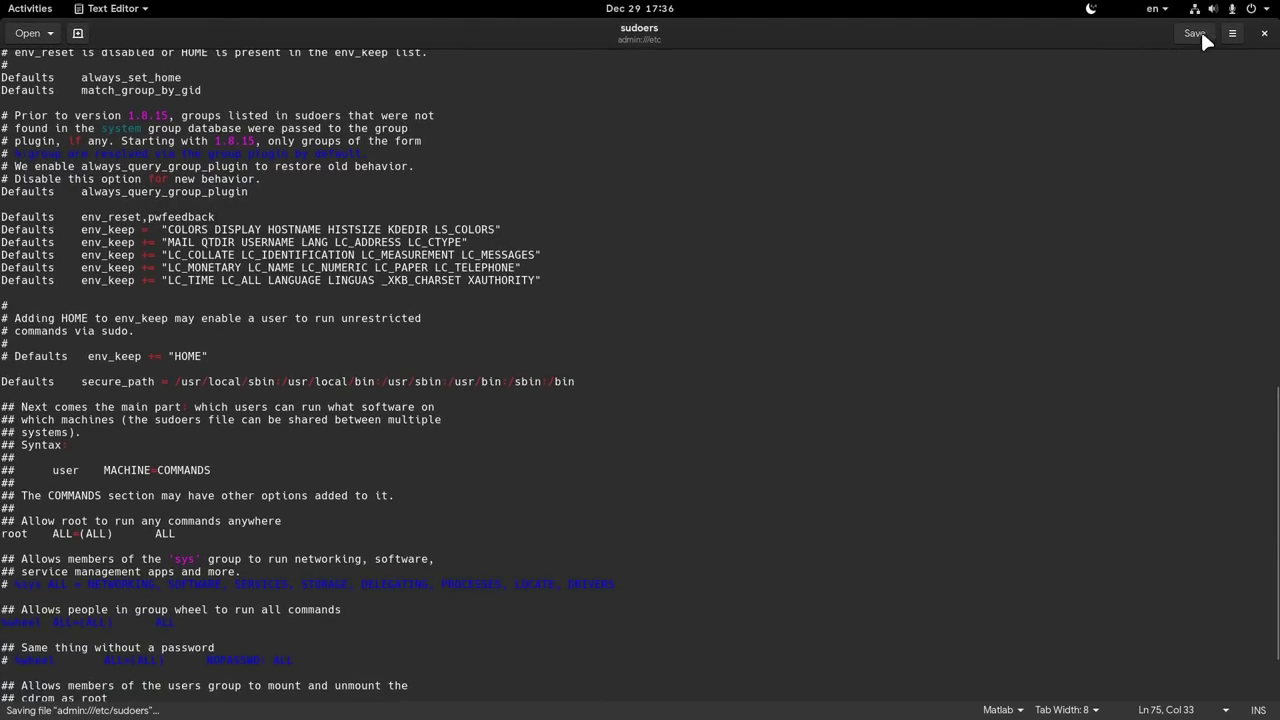
# - Close the text editor and open a Tilix terminal in the Home folder with larger text
pyautogui.click(1264, 34)
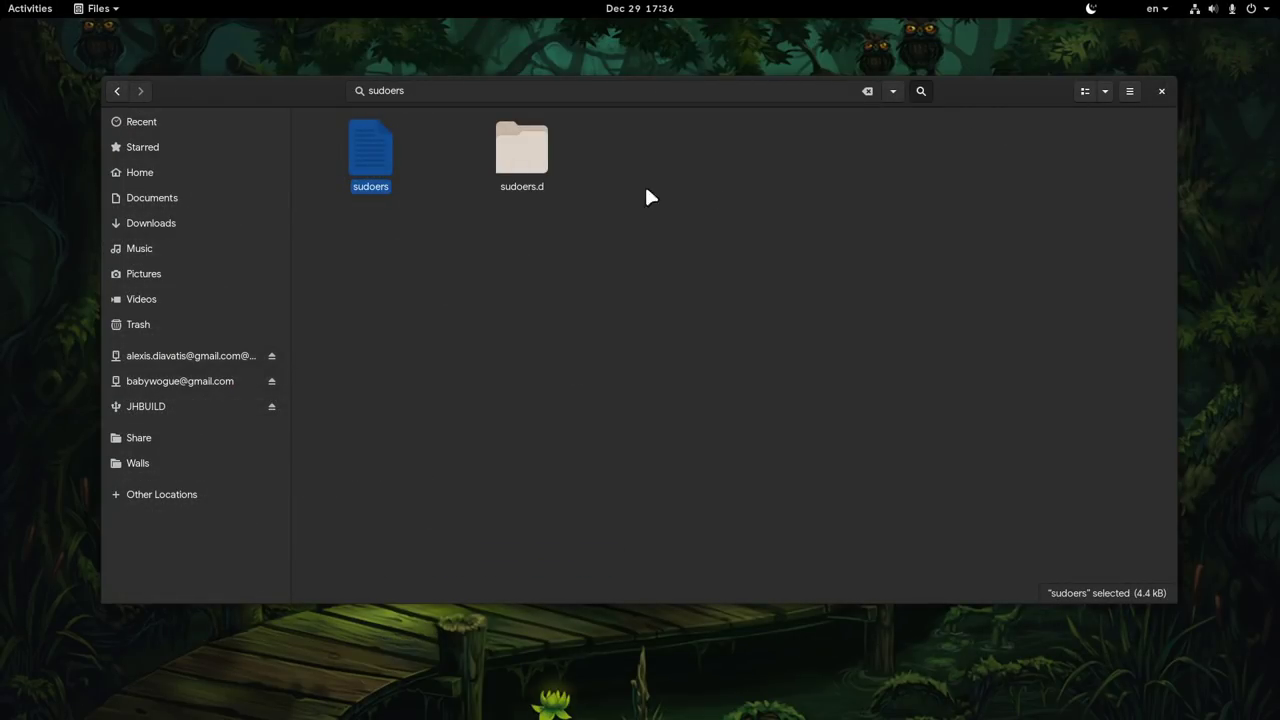
pyautogui.click(215, 178)
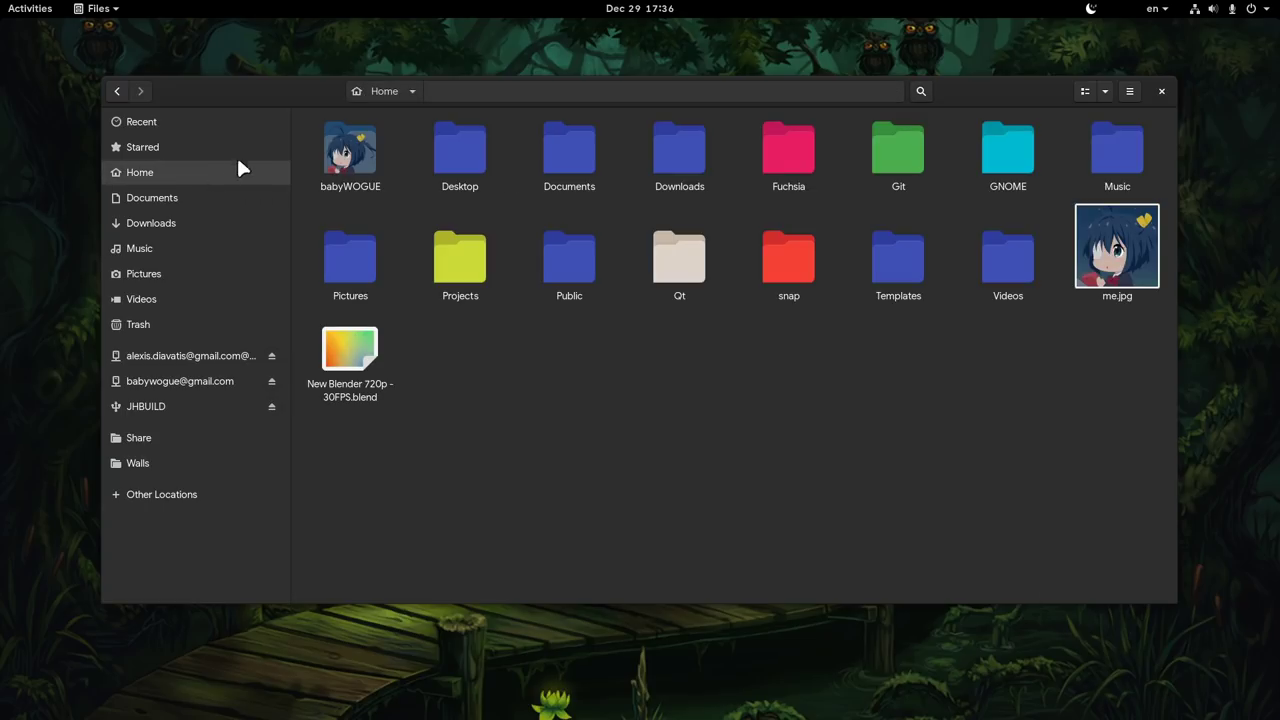
pyautogui.click(382, 87)
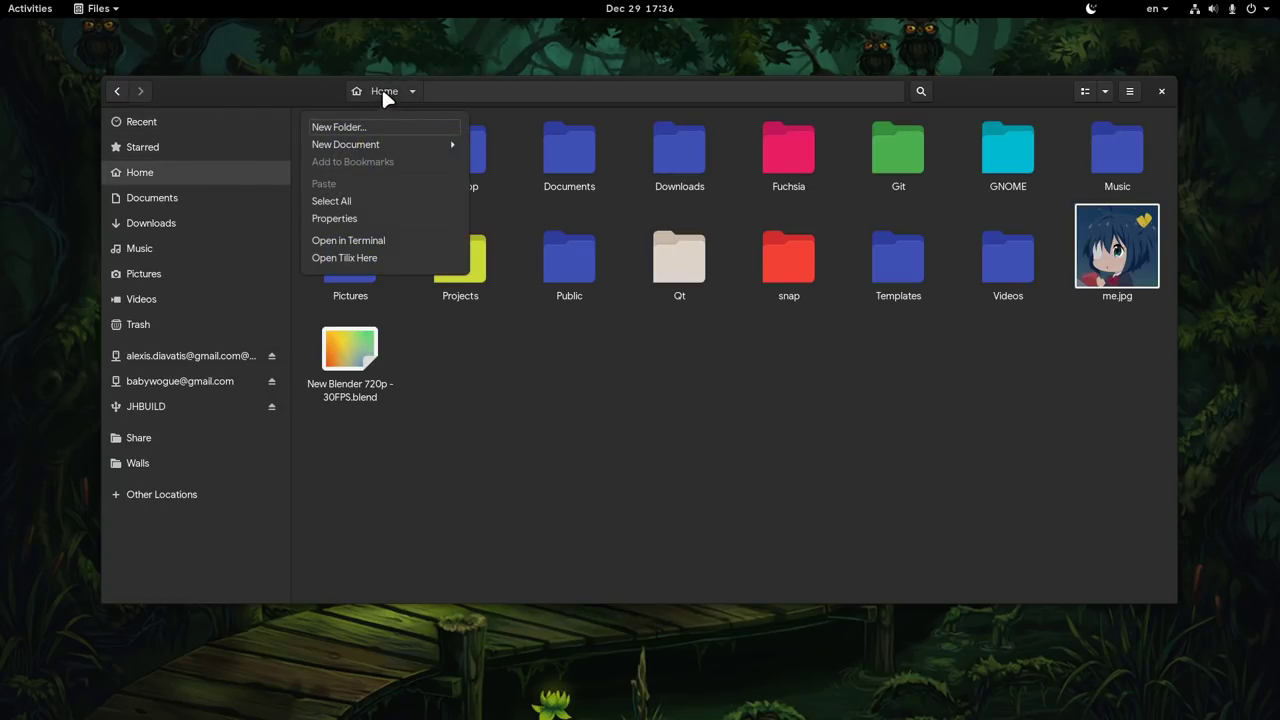
pyautogui.click(370, 257)
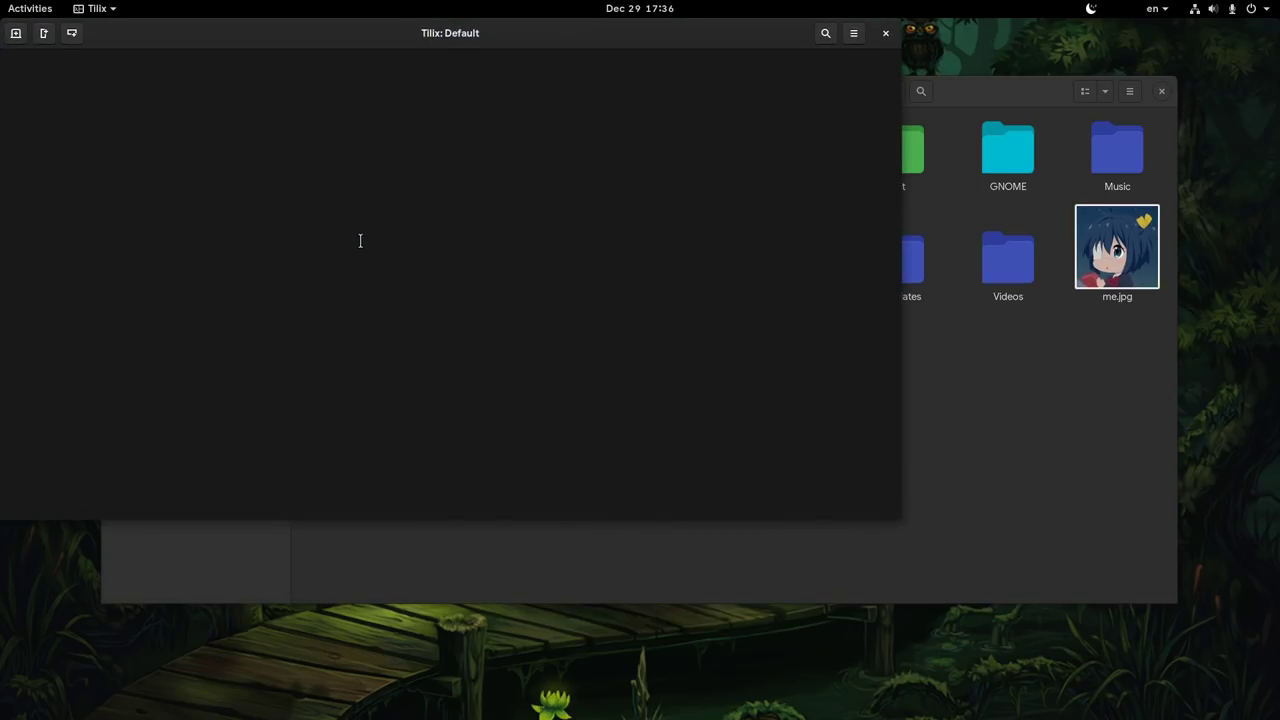
pyautogui.moveTo(360, 240); pyautogui.dragTo(605, 342)
pyautogui.hotkey('ctrl', '+')
pyautogui.hotkey('ctrl', '+')
pyautogui.hotkey('ctrl', '+')
pyautogui.hotkey('ctrl', '+')
pyautogui.hotkey('ctrl', '+')
pyautogui.hotkey('ctrl', '+')
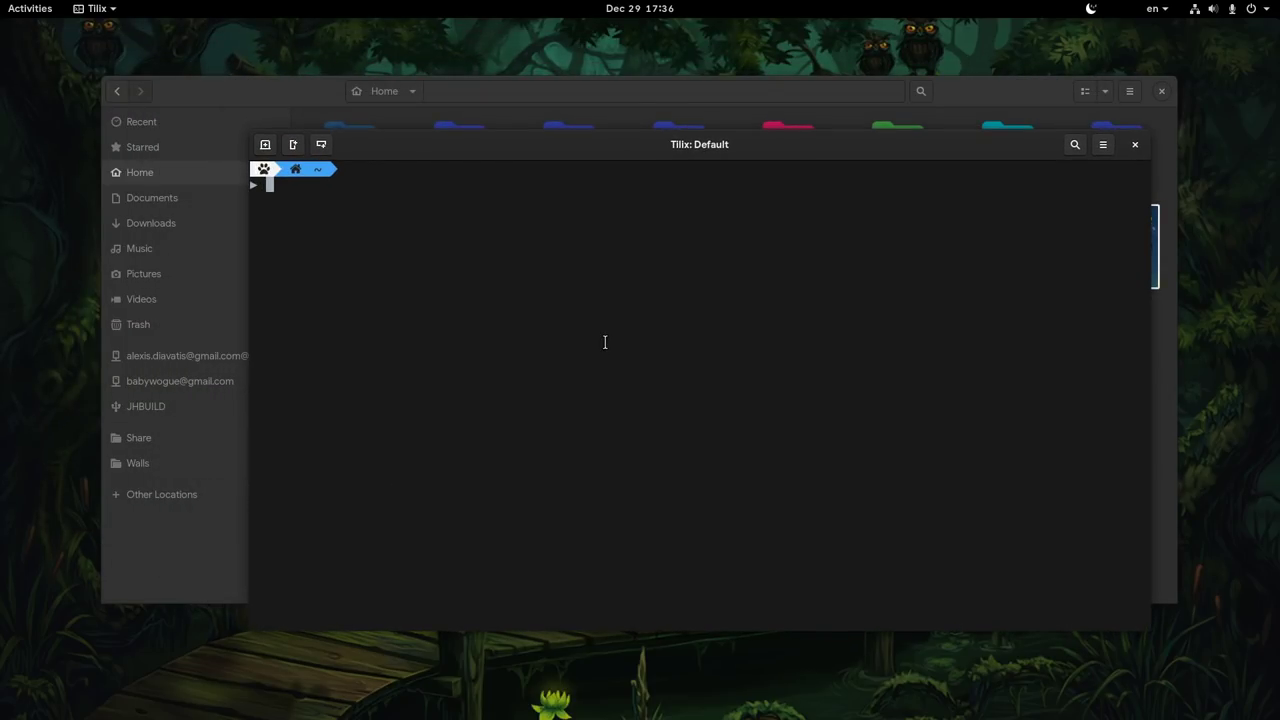
# - Run sudo ls and enter the account password at the sudo prompt
pyautogui.write('sudo ls')
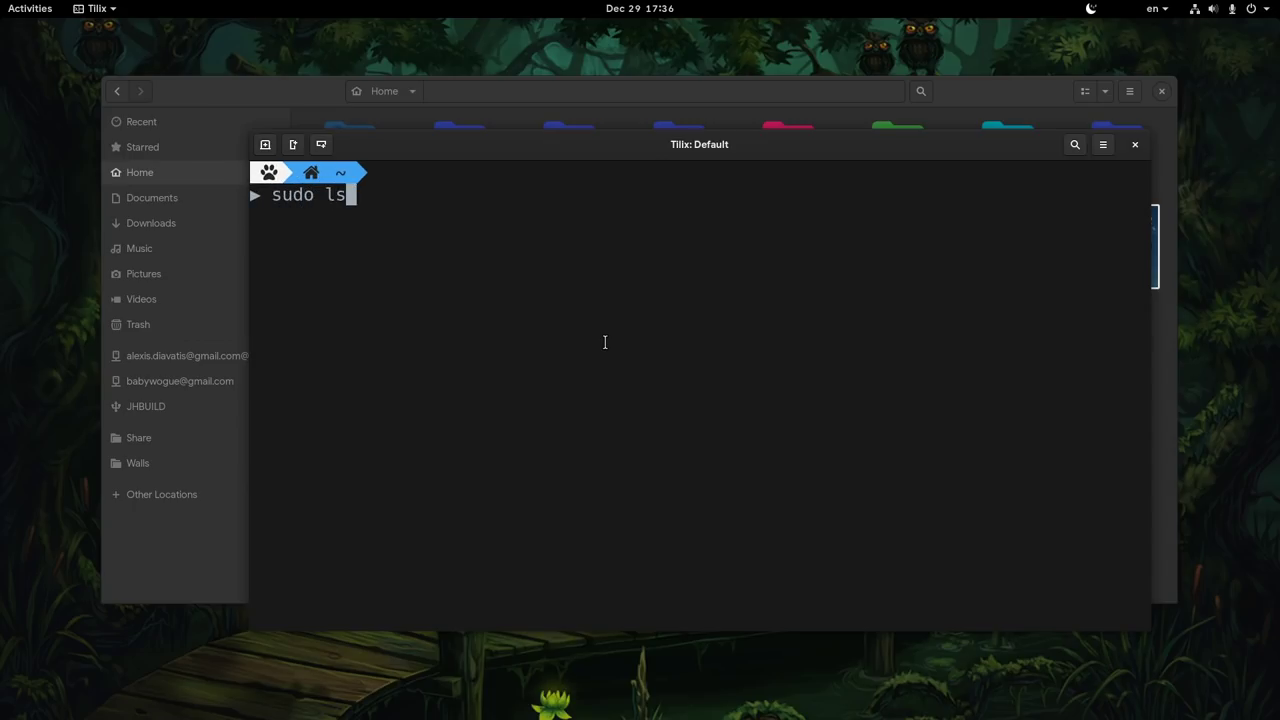
pyautogui.press('Return')
pyautogui.write('***************')
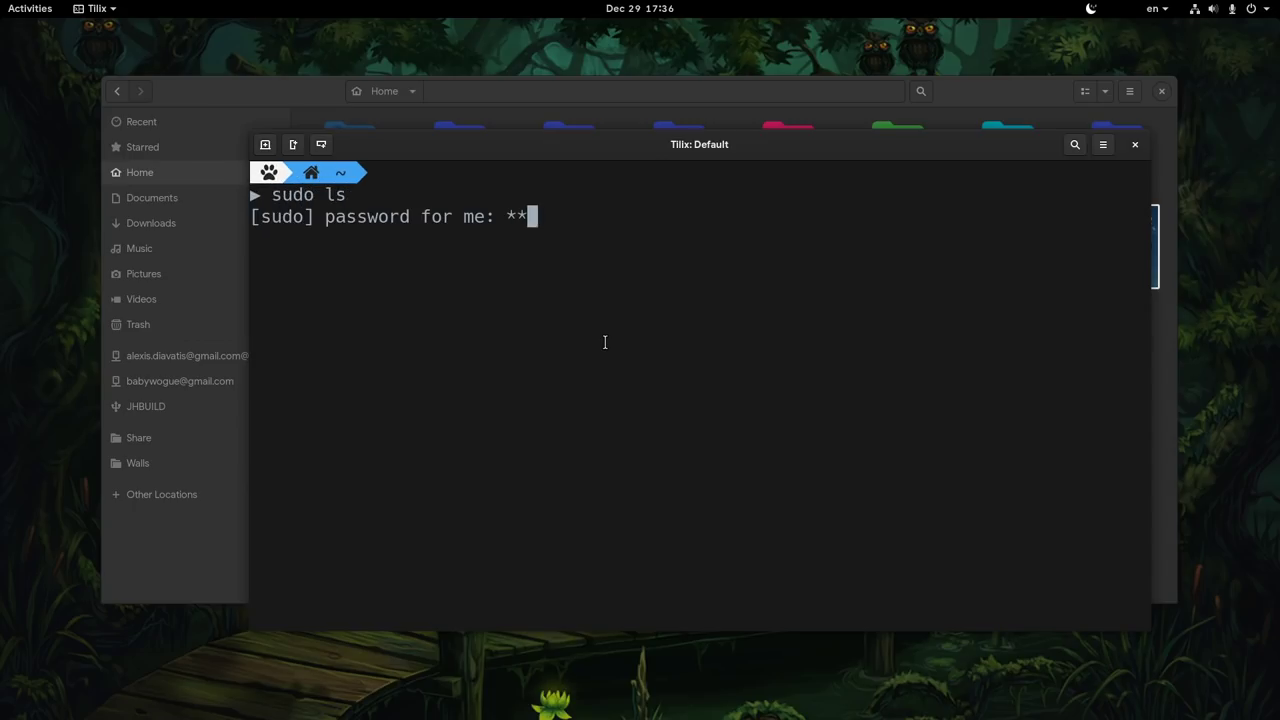
pyautogui.write('****************************')
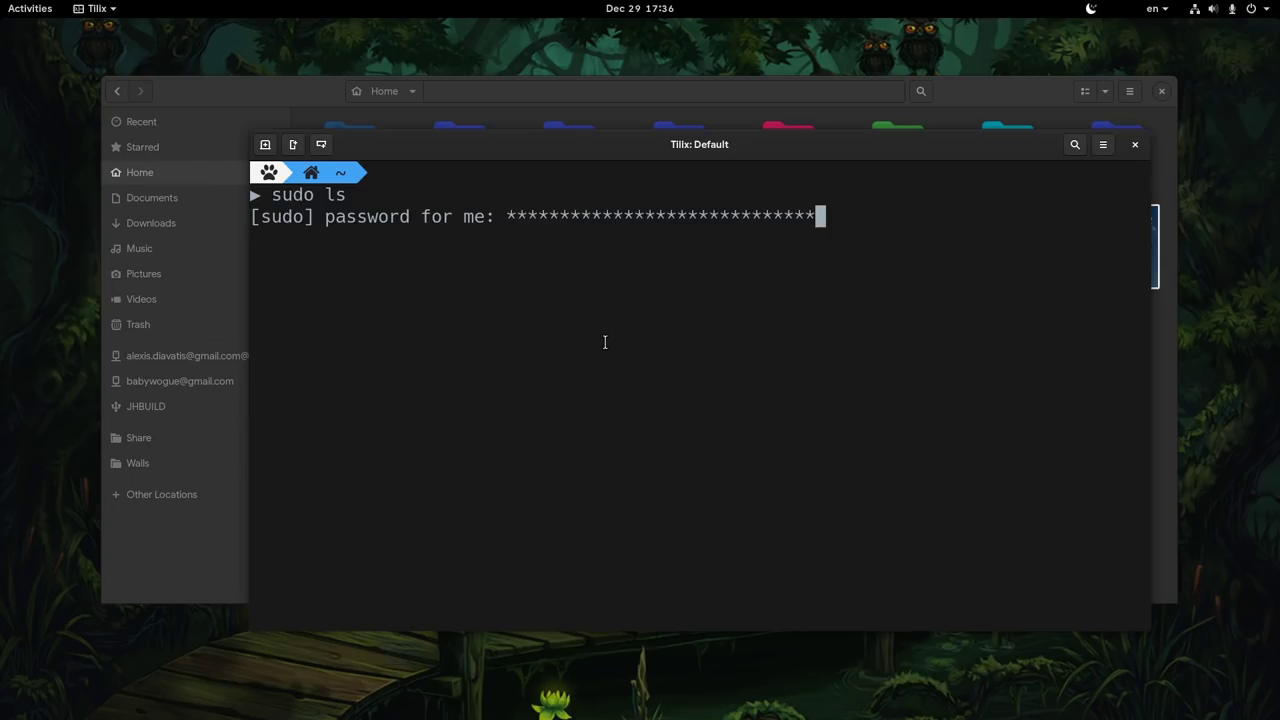
pyautogui.write('********************************')
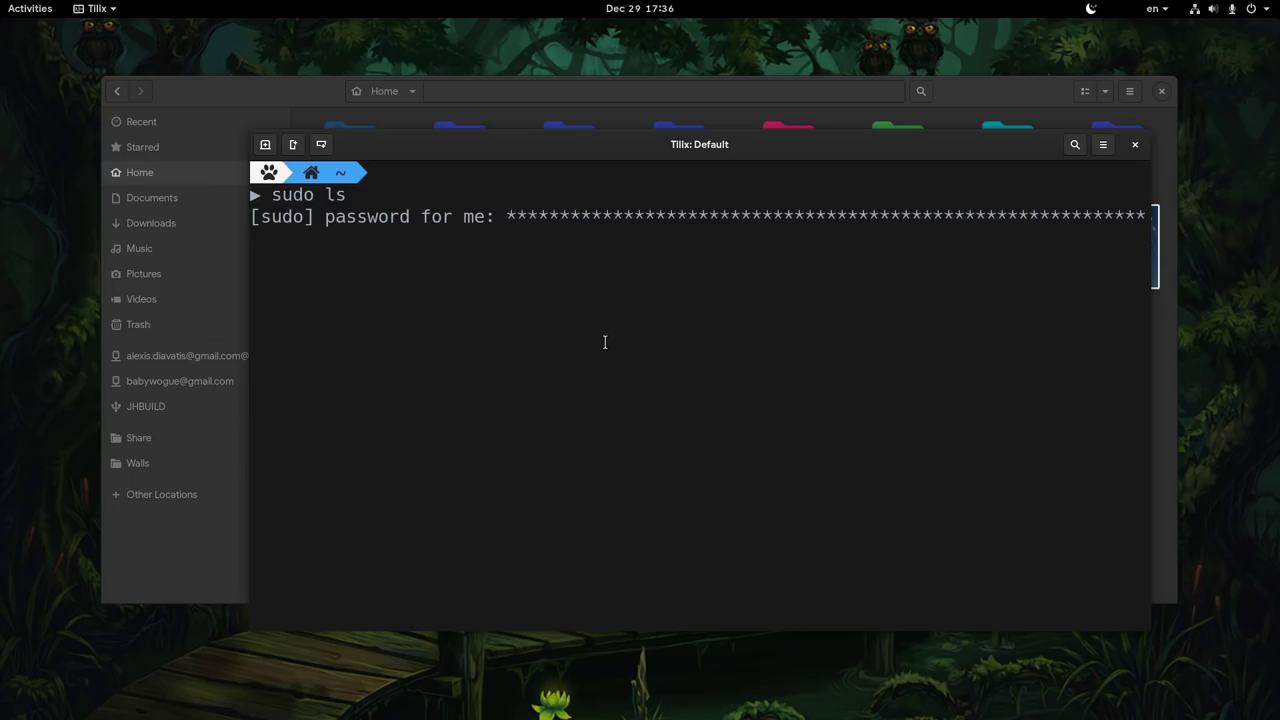
pyautogui.write('************************')
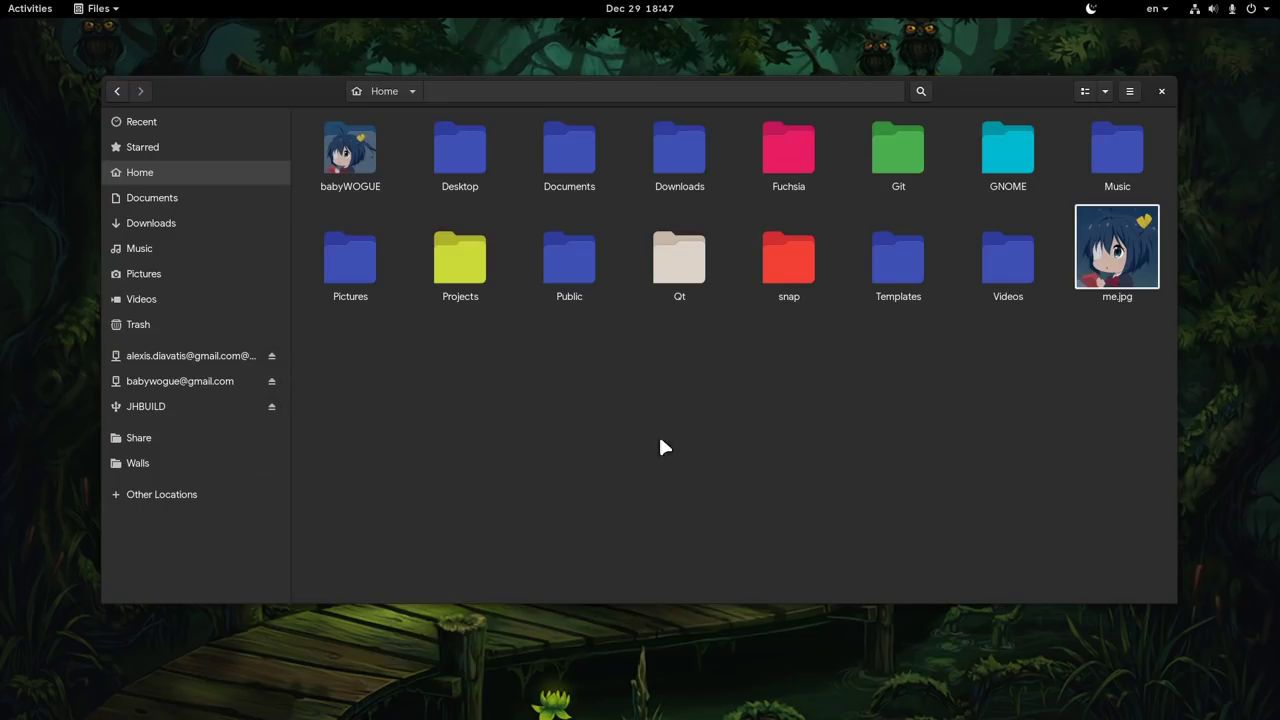
pyautogui.click(1125, 91)
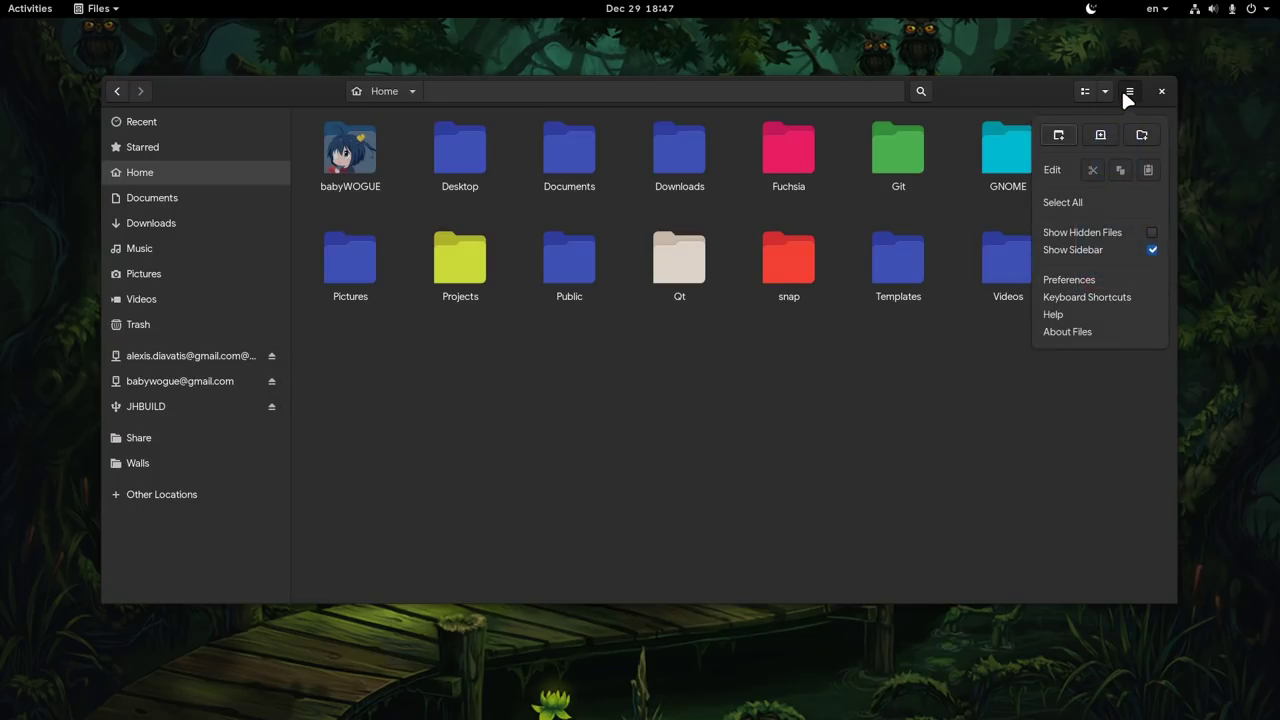
pyautogui.click(1117, 300)
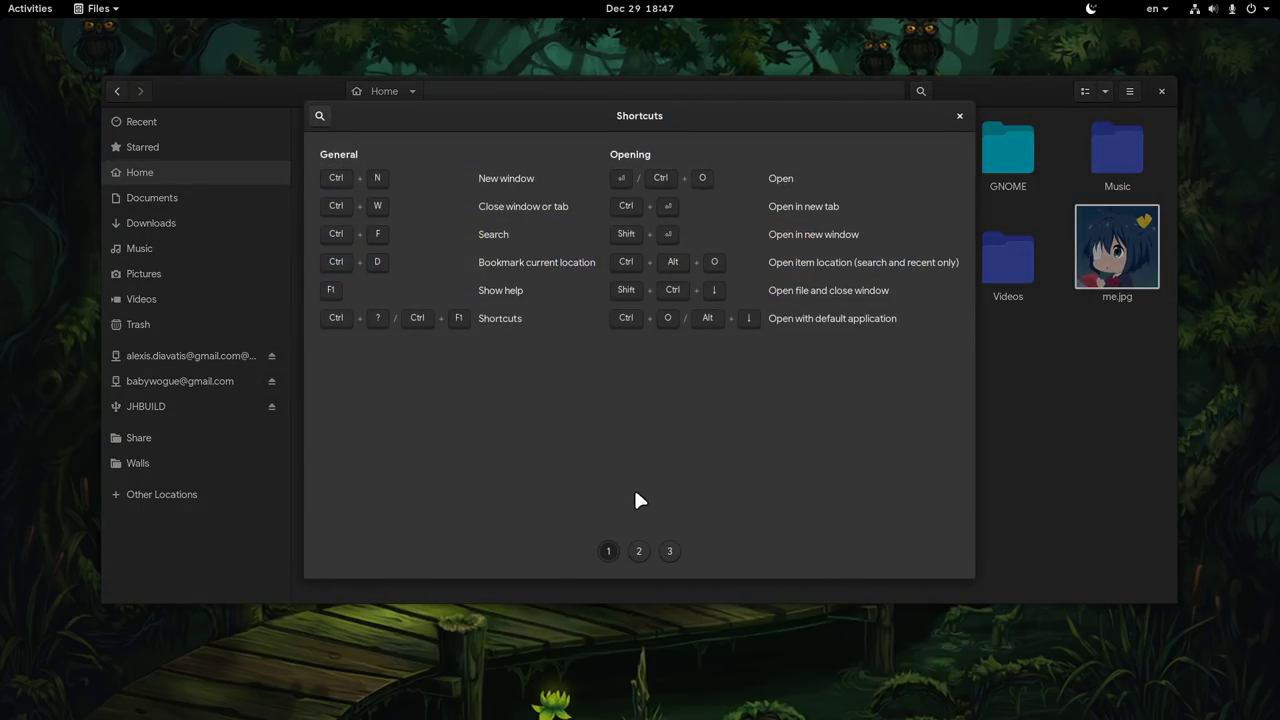
pyautogui.click(638, 550)
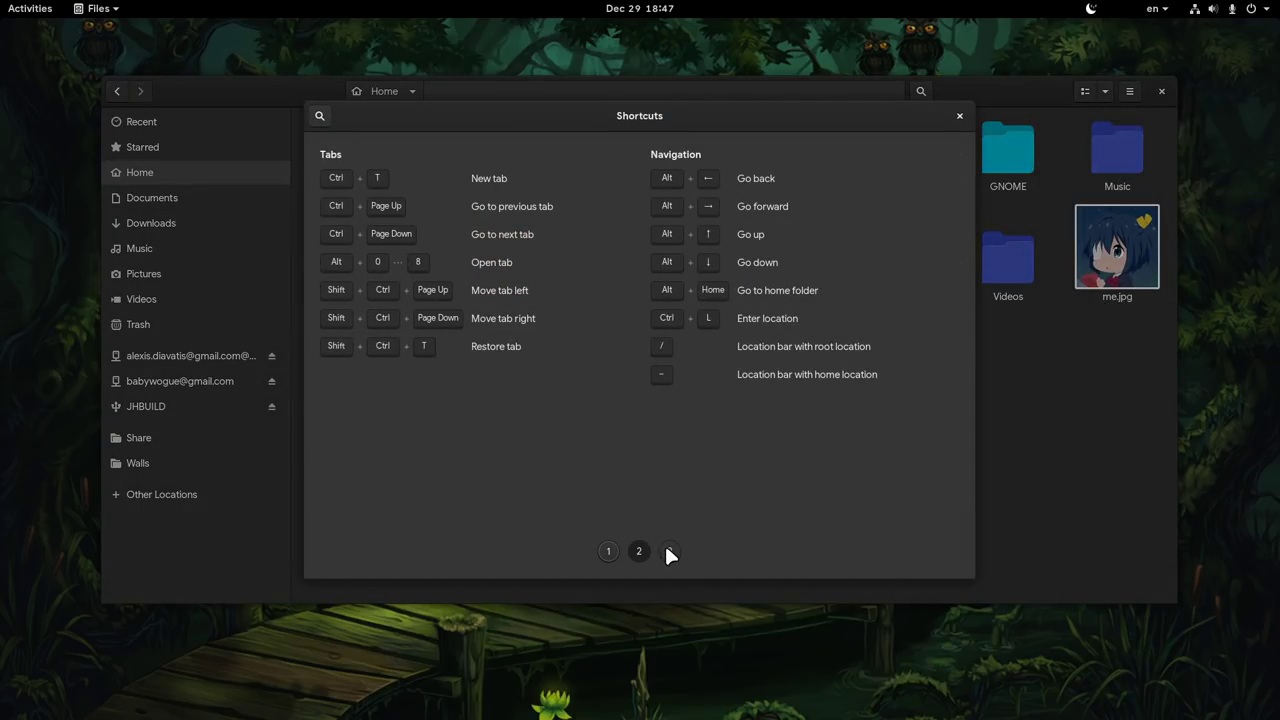
pyautogui.click(668, 551)
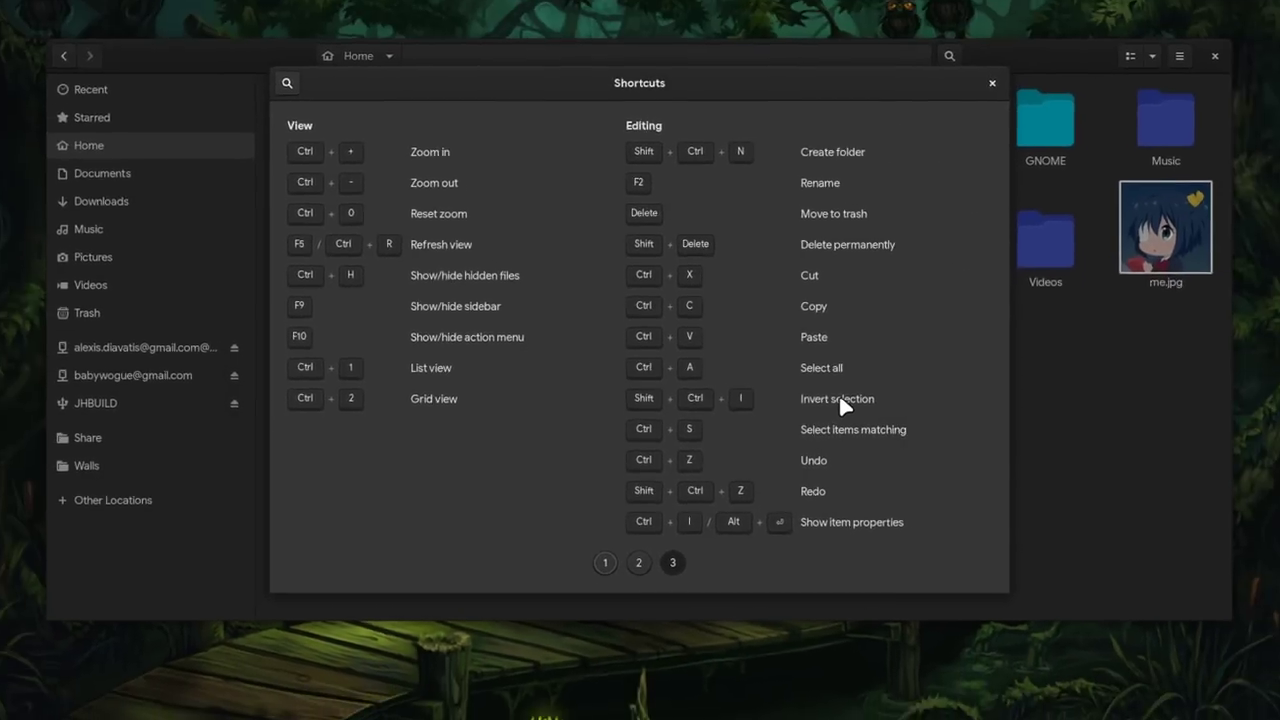
pyautogui.press('Escape')
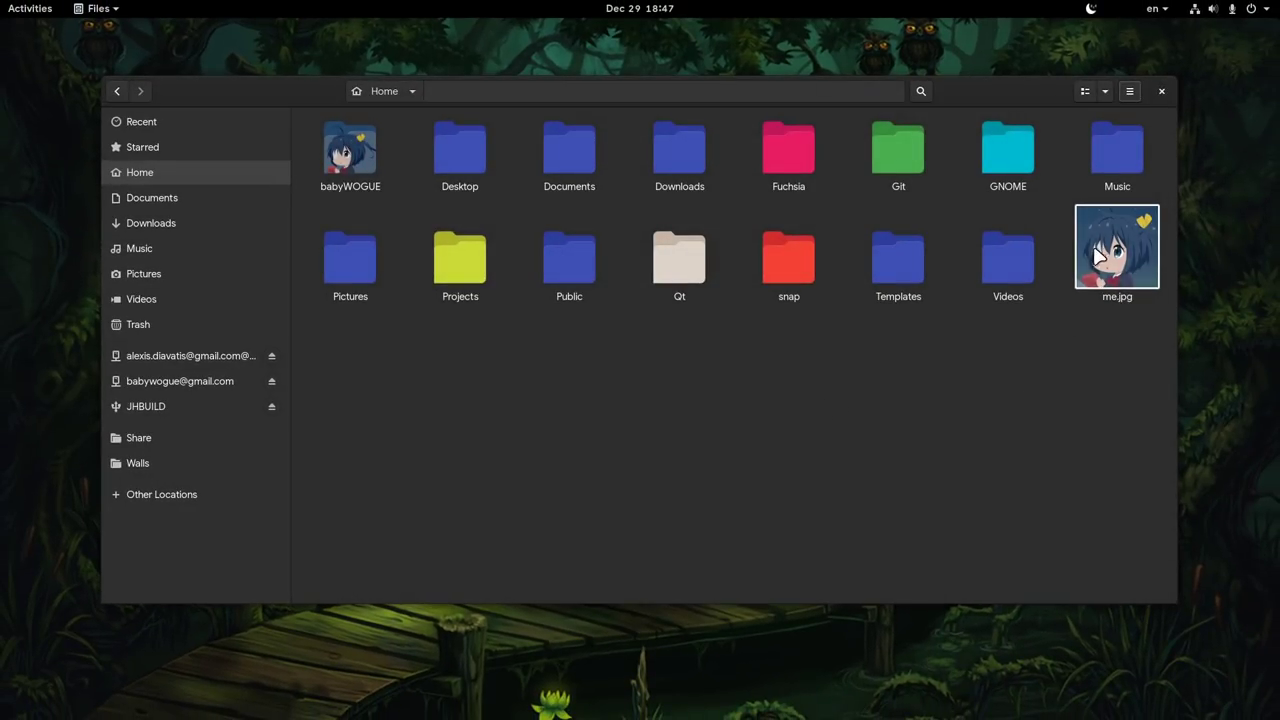
pyautogui.click(357, 171)
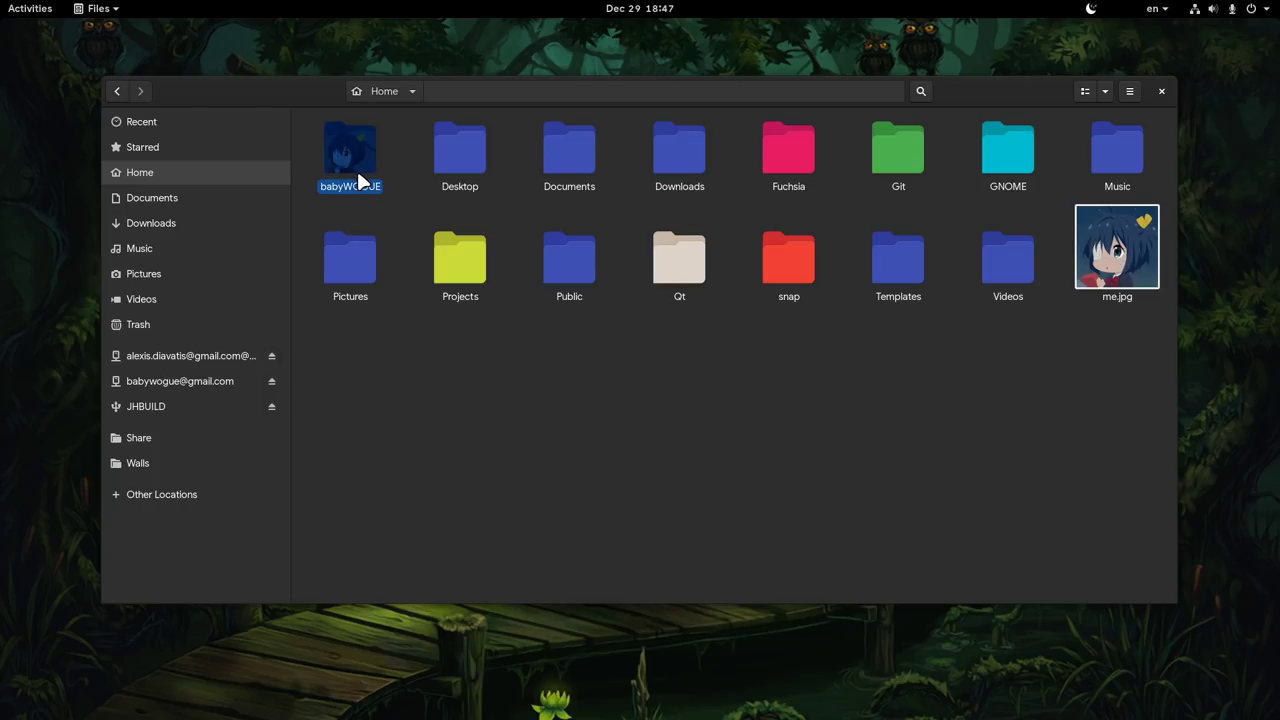
pyautogui.keyDown('shift'); pyautogui.click(988, 268); pyautogui.keyUp('shift')
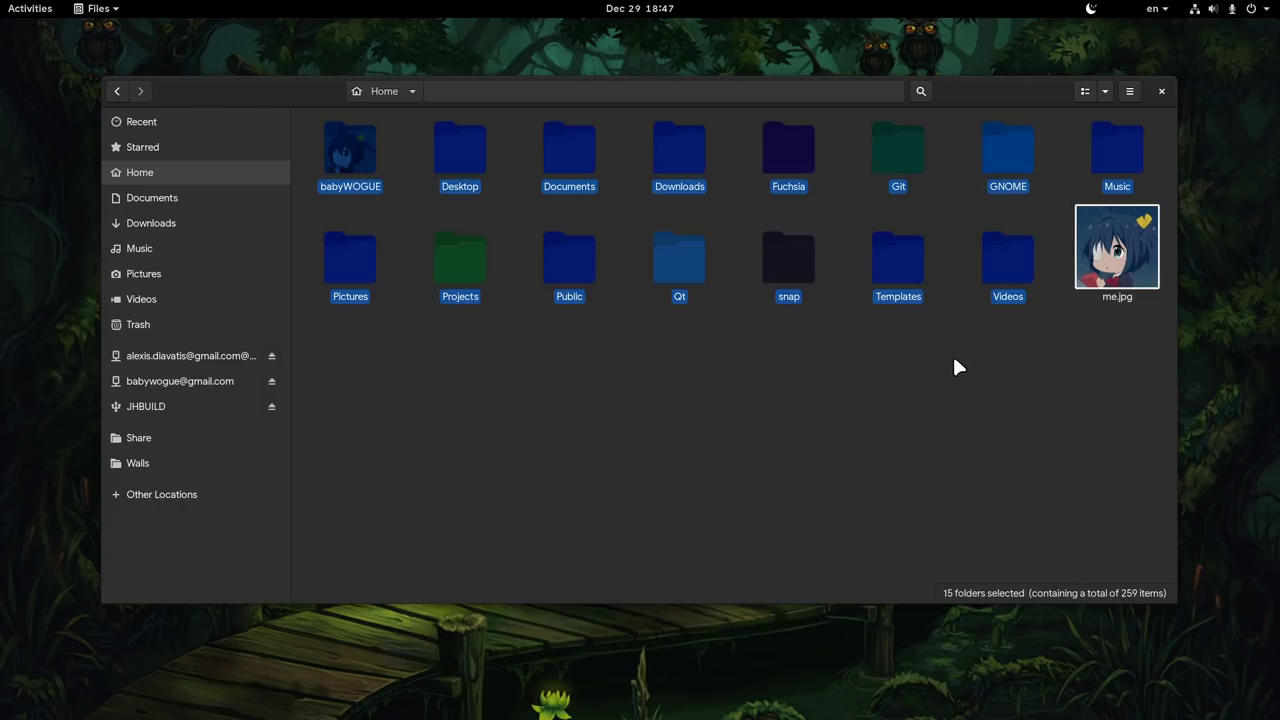
pyautogui.hotkey('ctrl', 'shift', 'i')
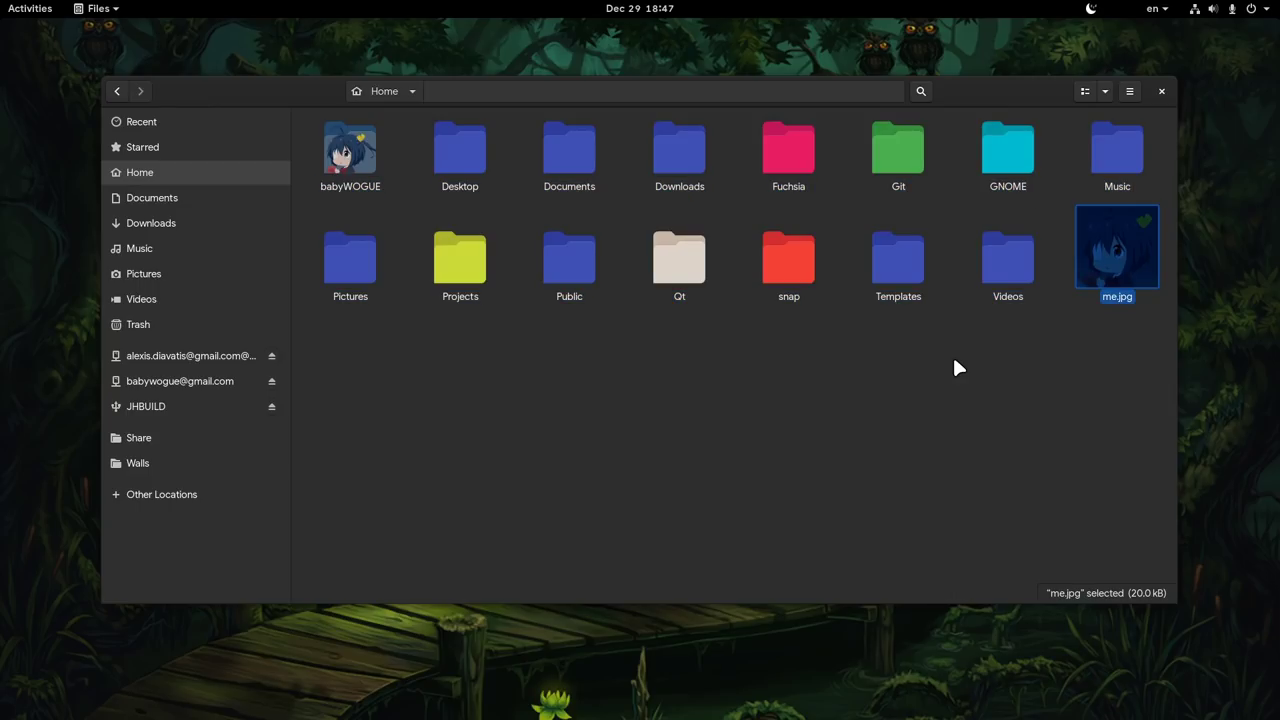
pyautogui.press('space')
pyautogui.moveTo(606, 393)
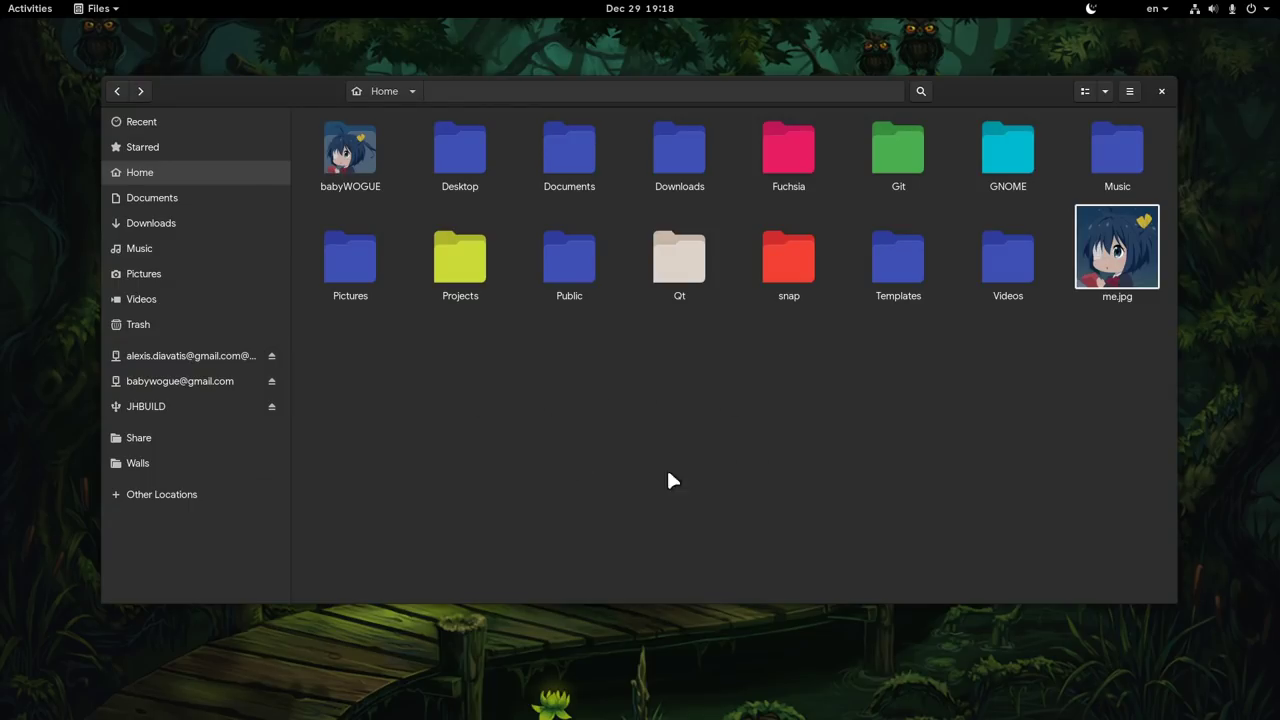
# - Open the Pictures folder in a new tab with Ctrl+Enter
pyautogui.click(357, 261)
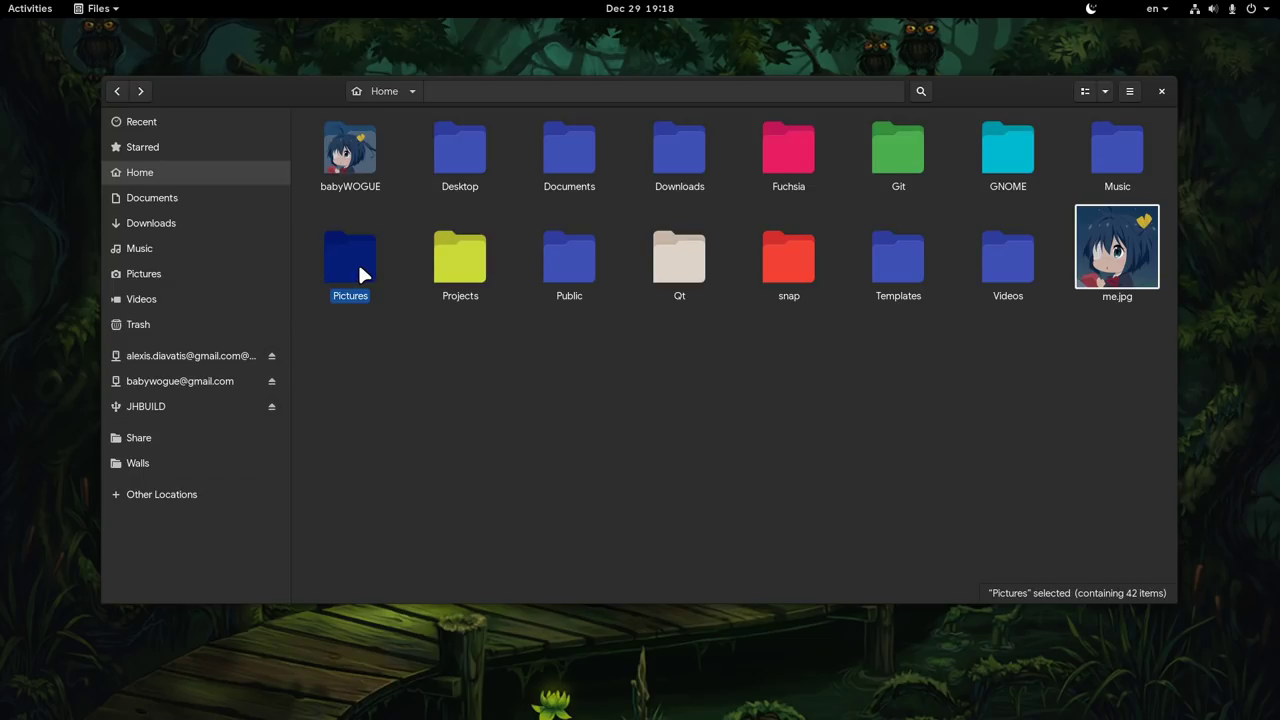
pyautogui.hotkey('ctrl', 'Return')
pyautogui.click(789, 119)
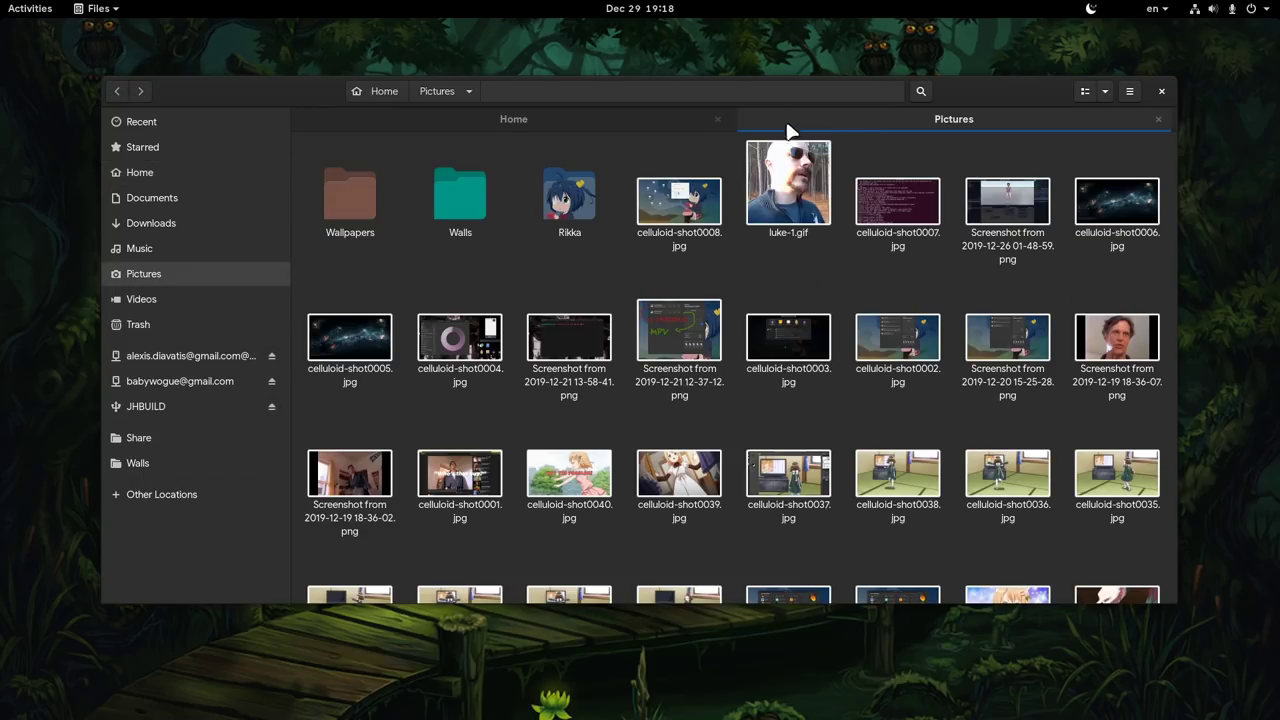
# - Copy luke-1.gif from Pictures into the Home folder and open it in the image viewer
pyautogui.moveTo(788, 185); pyautogui.dragTo(669, 413)
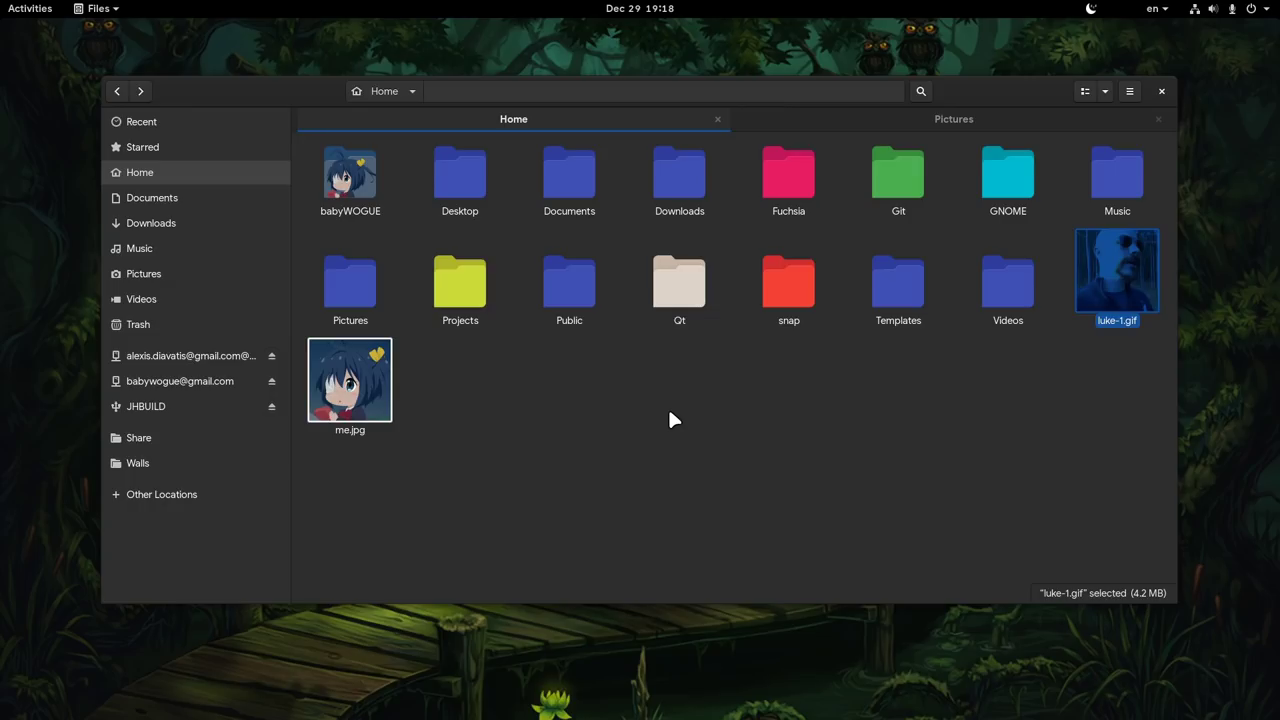
pyautogui.click(771, 118)
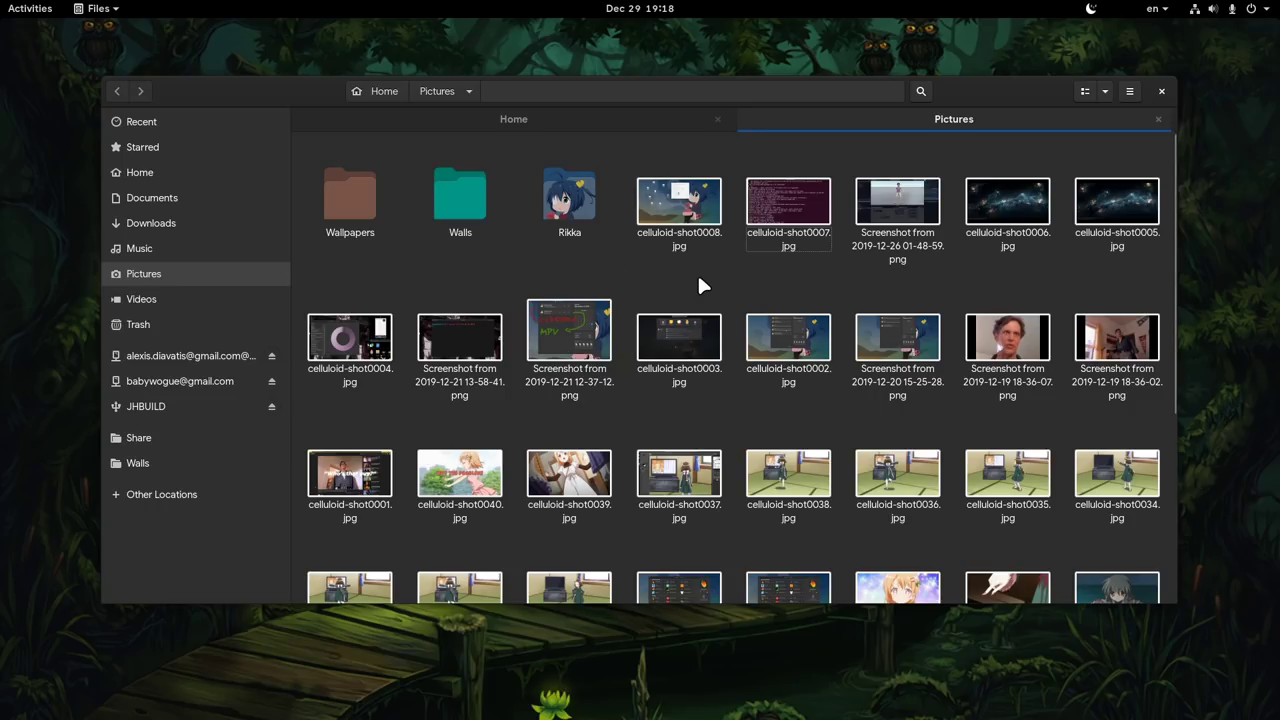
pyautogui.click(785, 208)
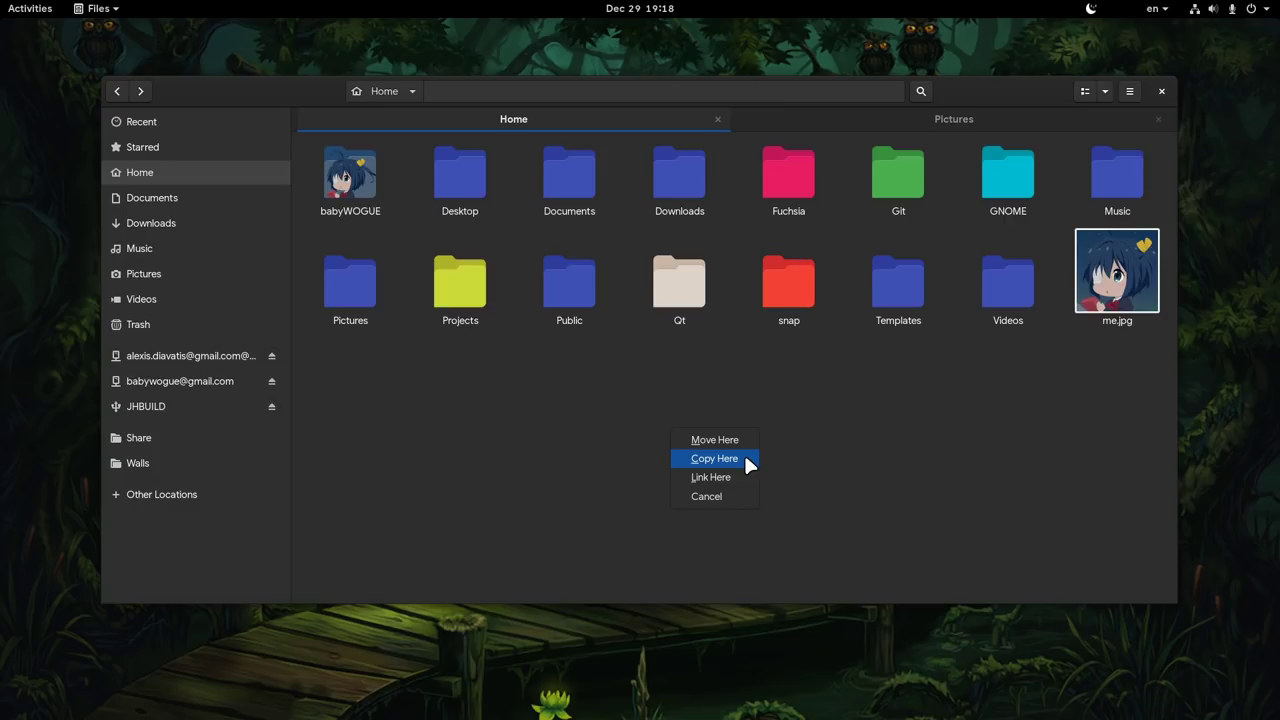
pyautogui.click(745, 459)
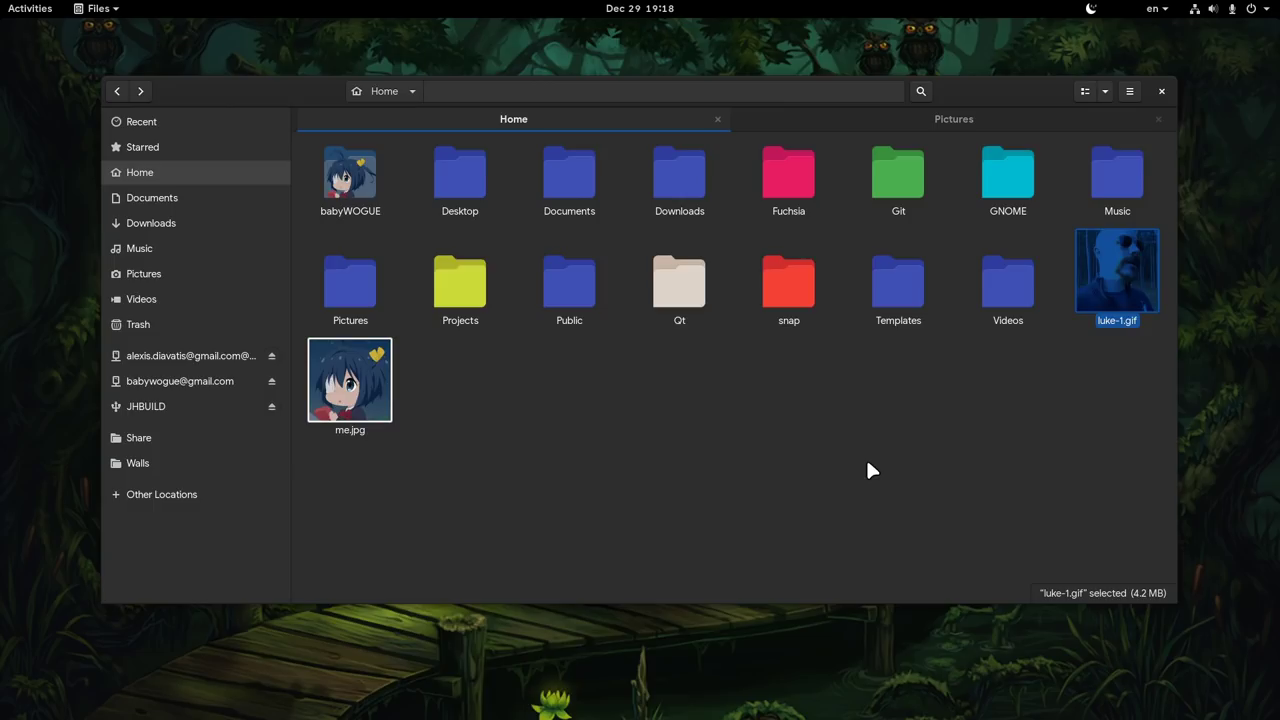
pyautogui.press('Return')
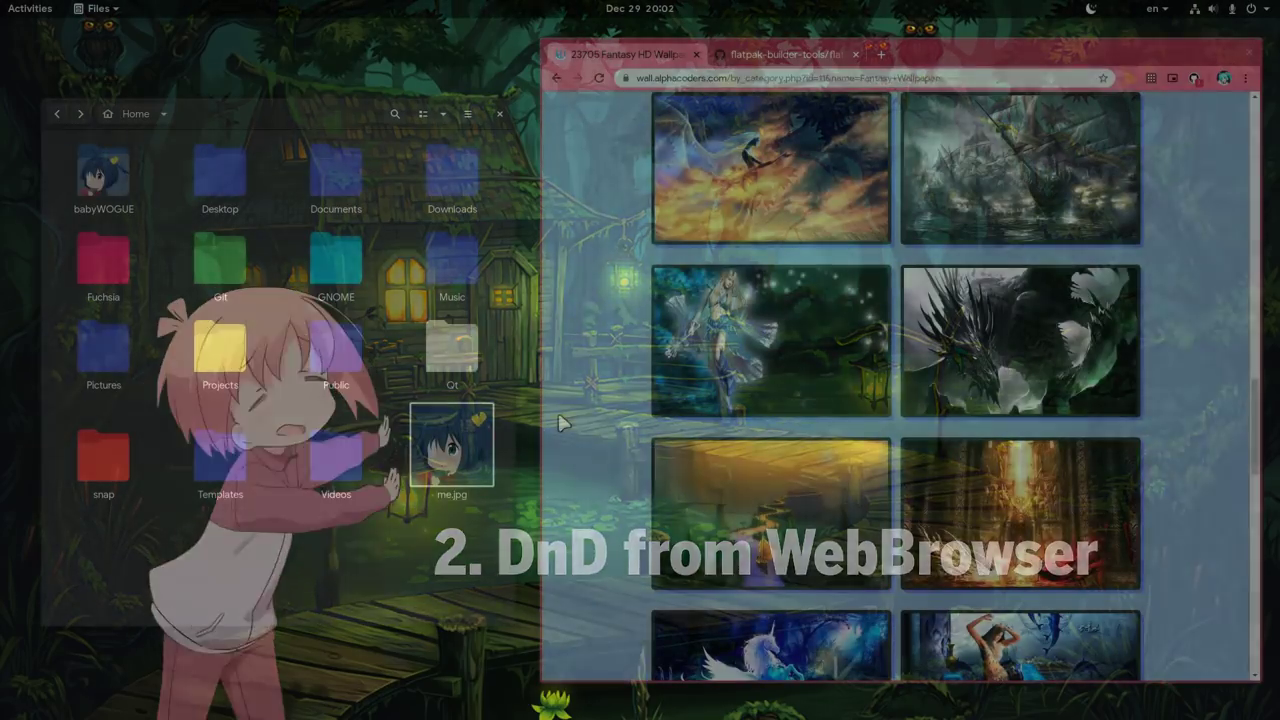
# - Drag the fairy wallpaper from the browser into Home and preview it
pyautogui.moveTo(760, 320); pyautogui.dragTo(130, 597)
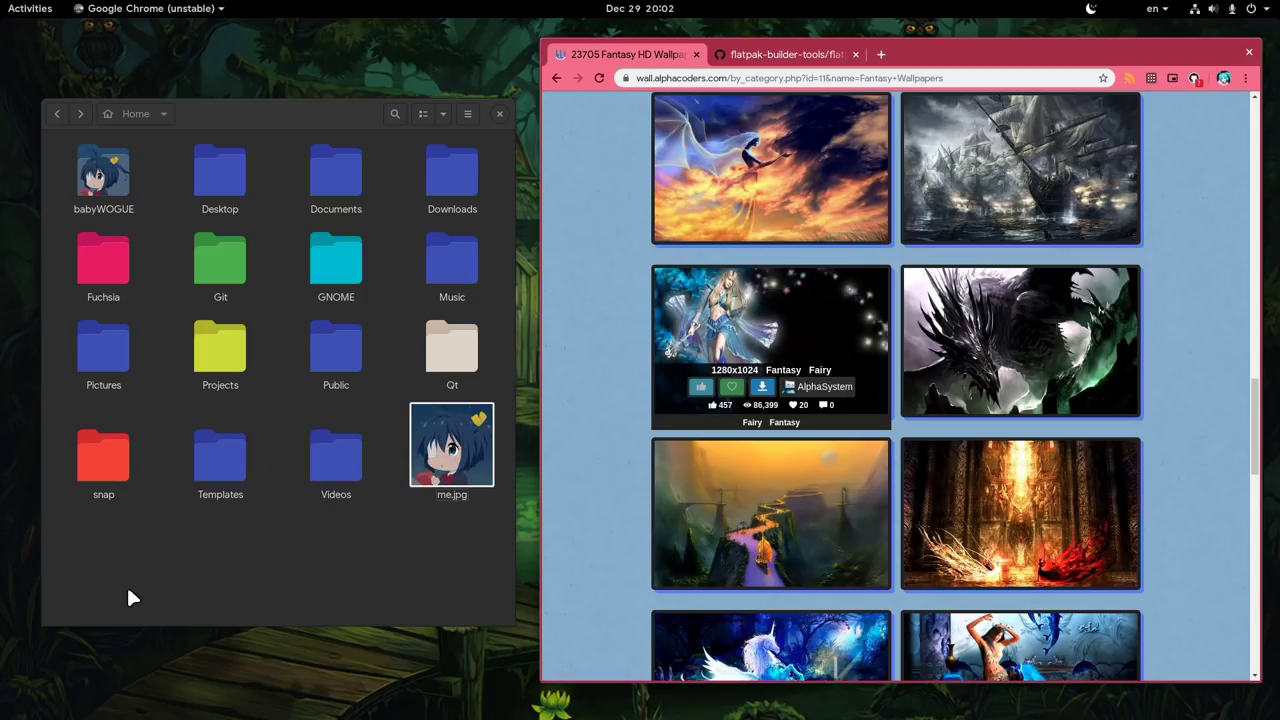
pyautogui.doubleClick(148, 584)
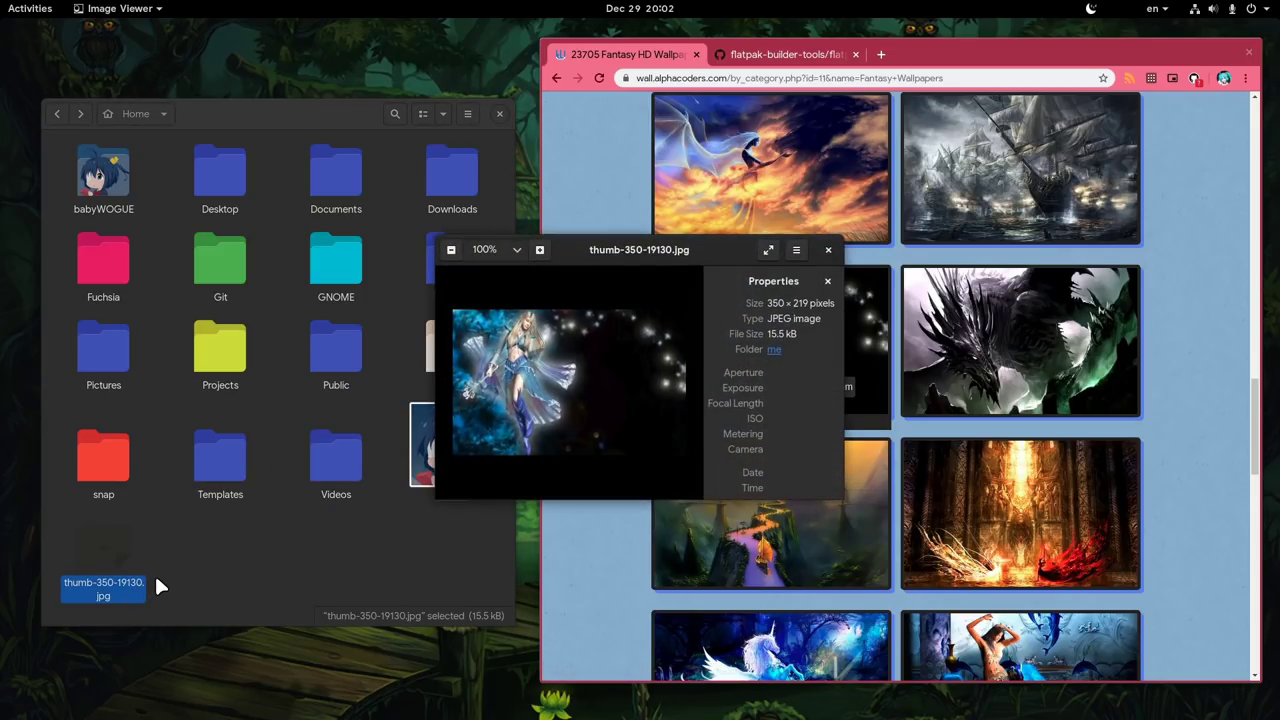
pyautogui.click(827, 251)
# - Paste the script's raw GitHub code into Home as a file named flatpak-cargo-generator.py
pyautogui.click(786, 56)
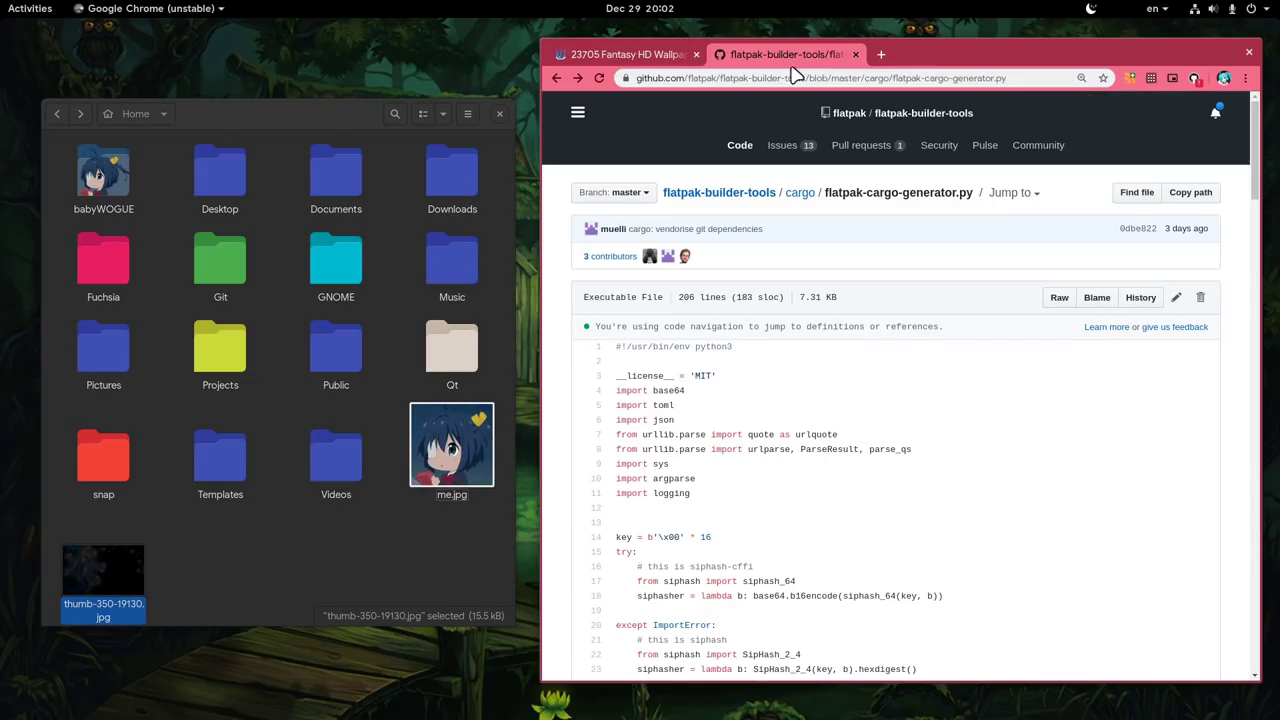
pyautogui.click(1050, 299)
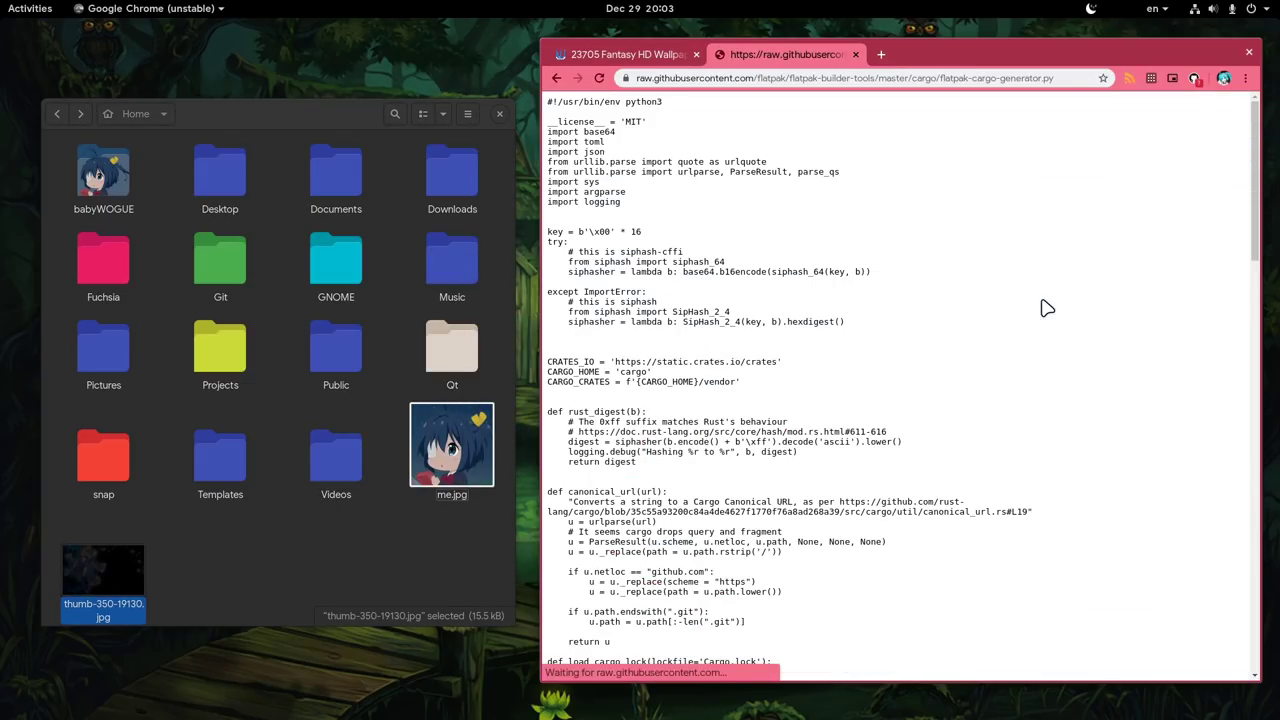
pyautogui.hotkey('ctrl', 'a')
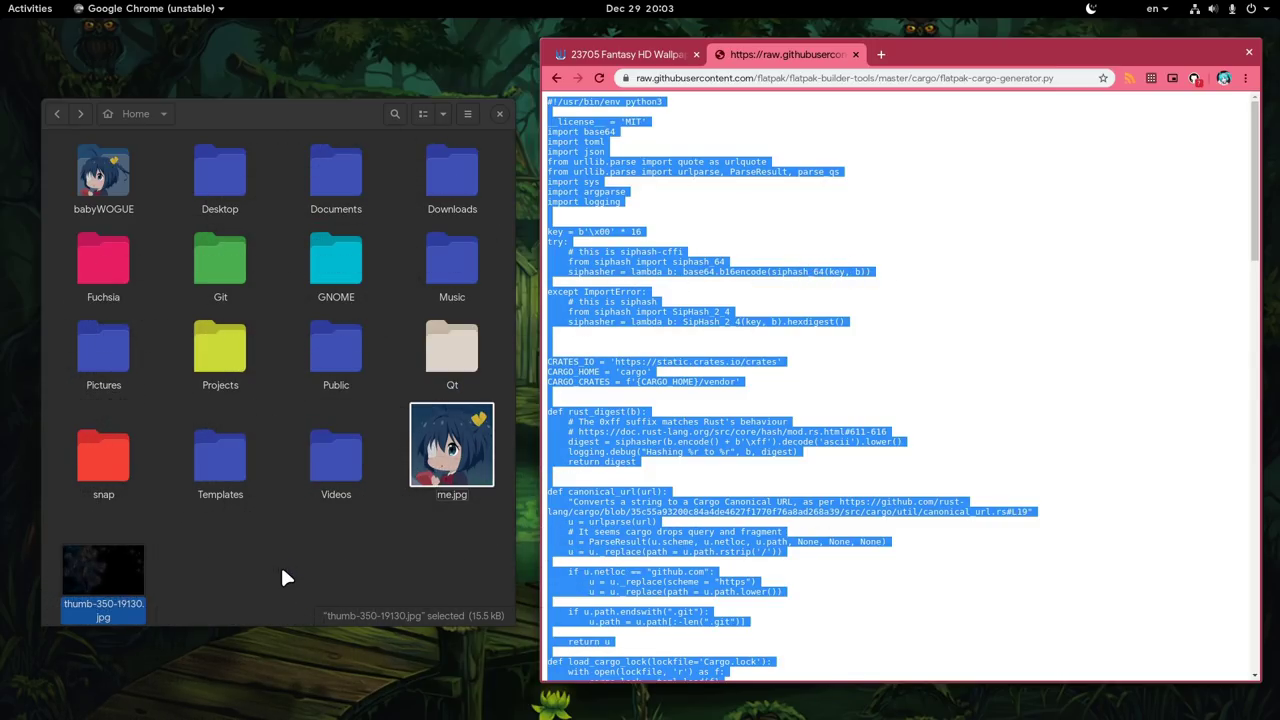
pyautogui.hotkey('ctrl', 'v')
pyautogui.click(236, 555)
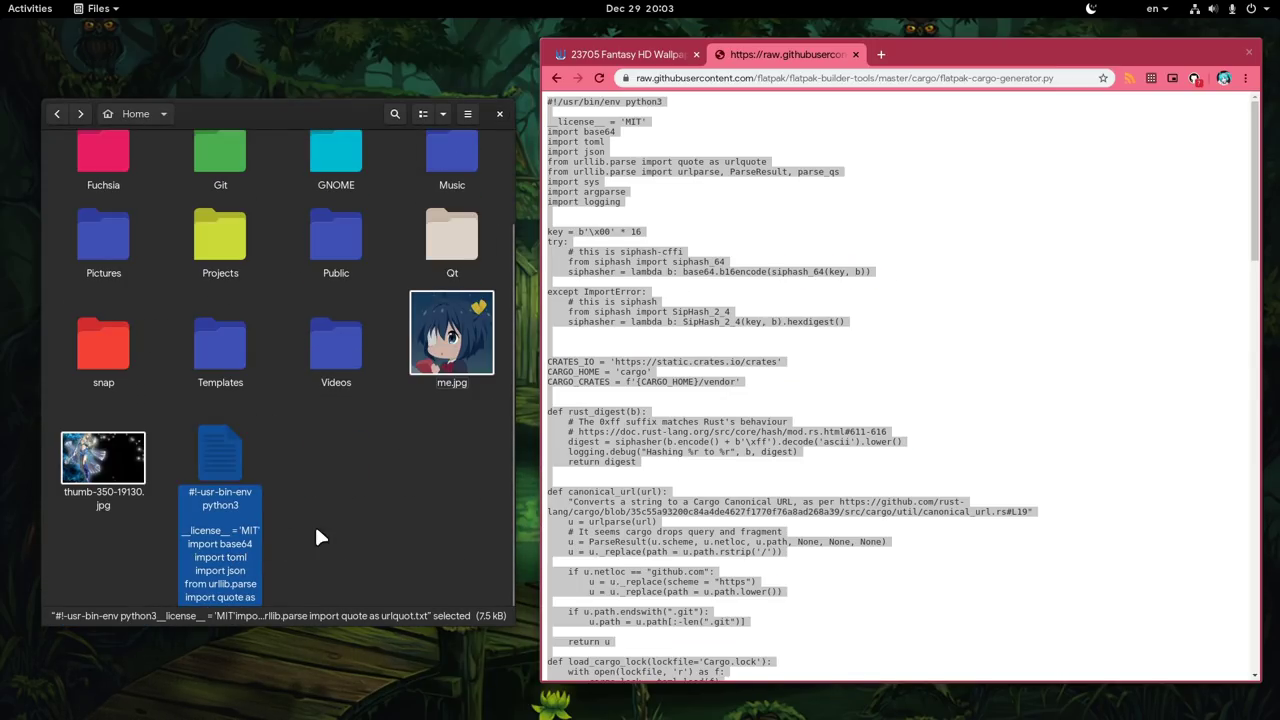
pyautogui.press('F2')
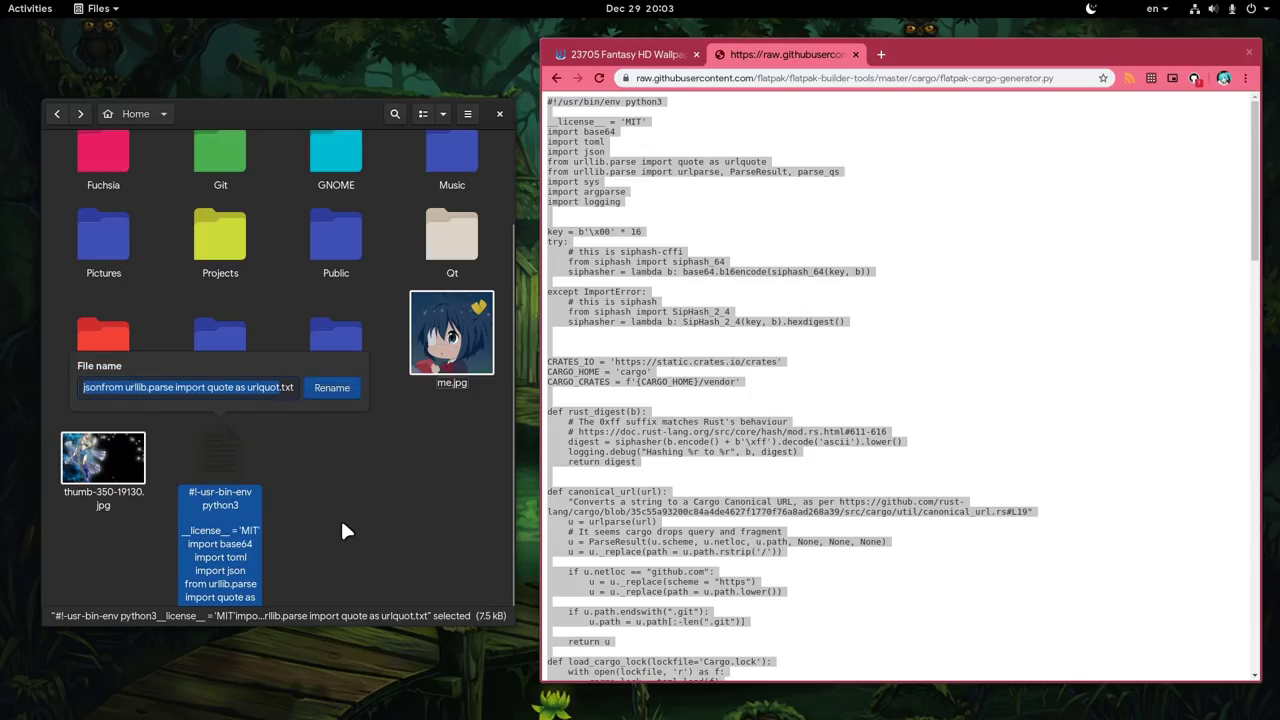
pyautogui.write('flatpak-cargo-generator.py')
pyautogui.press('Return')
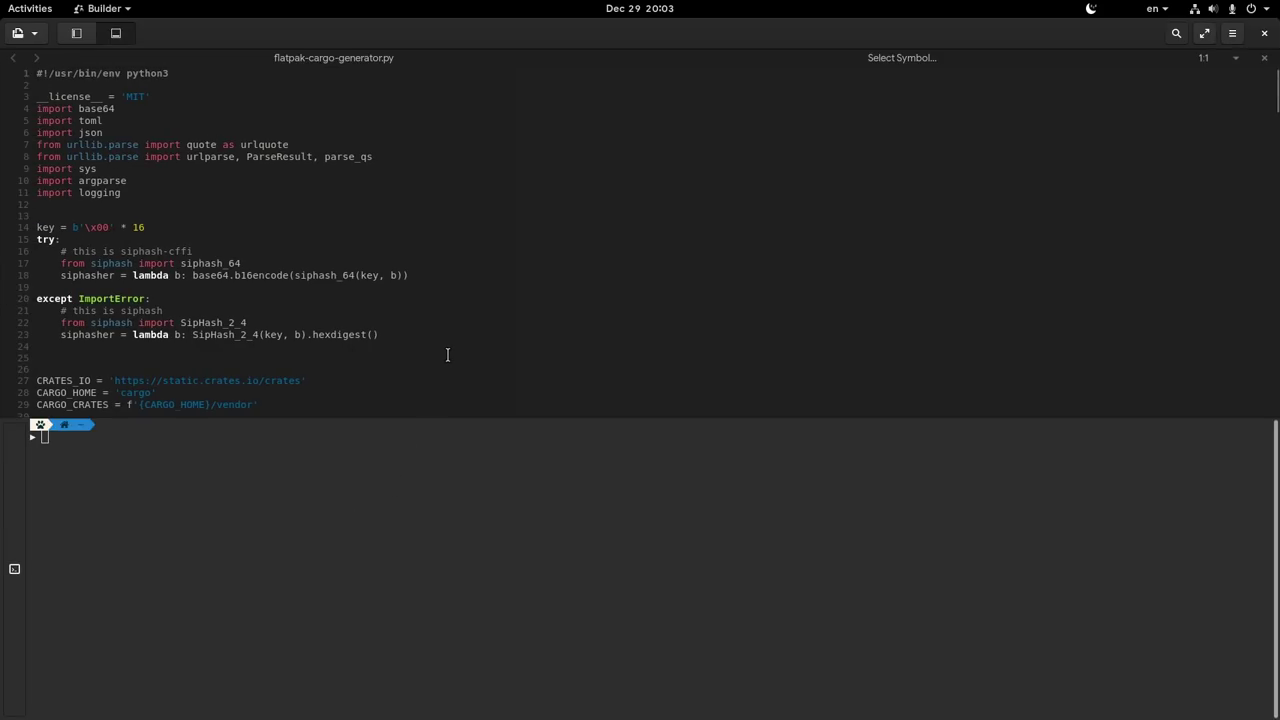
# - Hide Builder's terminal panel, scroll through flatpak-cargo-generator.py, then close Builder
pyautogui.scroll(-10, 448, 355)
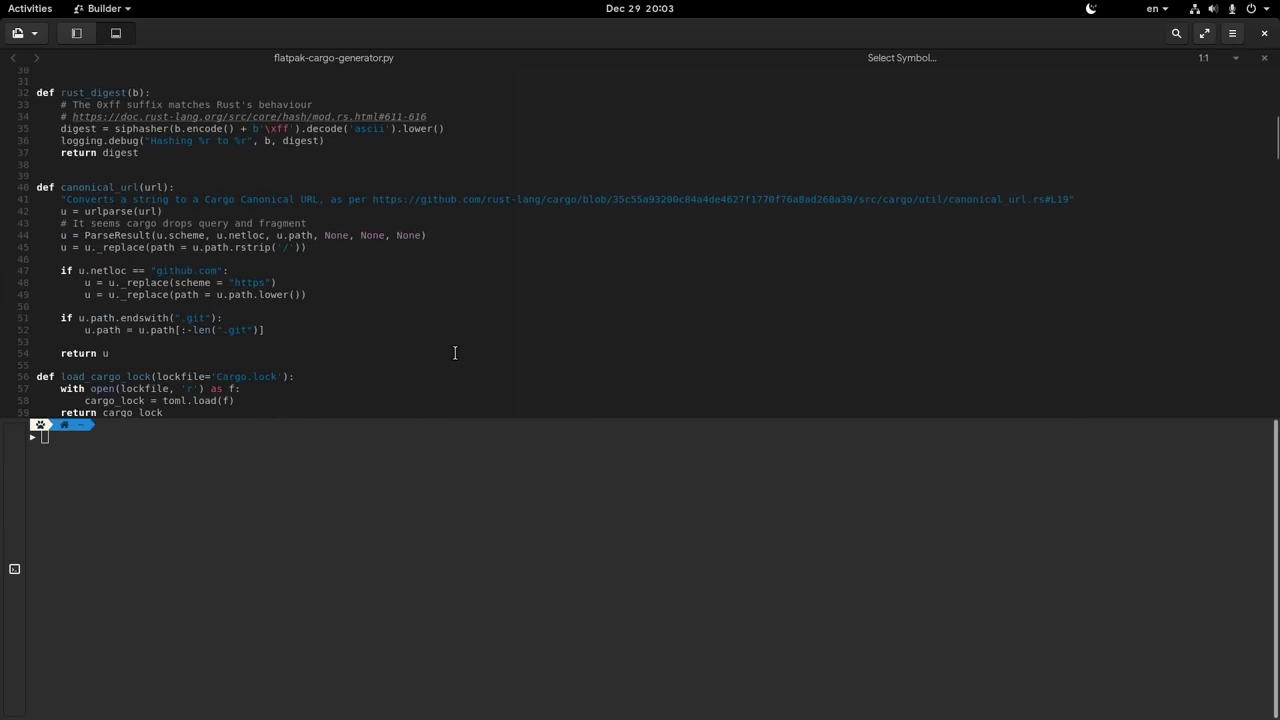
pyautogui.click(116, 31)
pyautogui.scroll(-13, 386, 277)
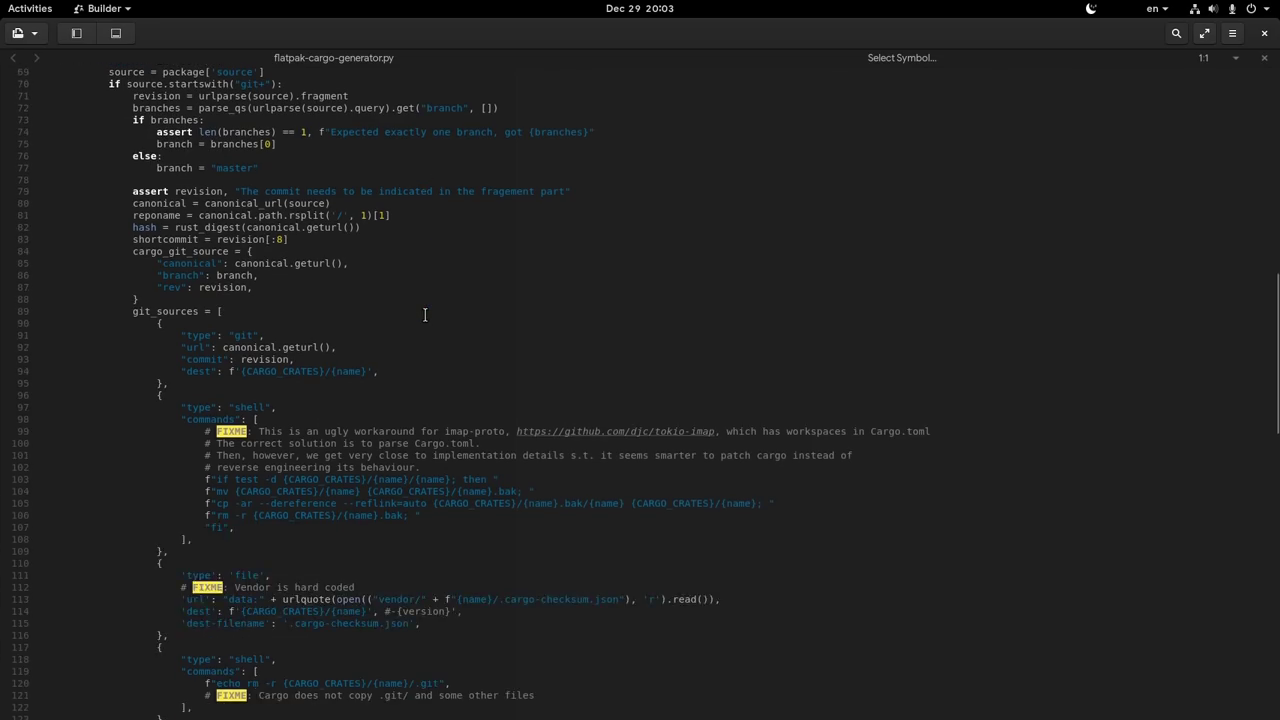
pyautogui.scroll(-16, 425, 315)
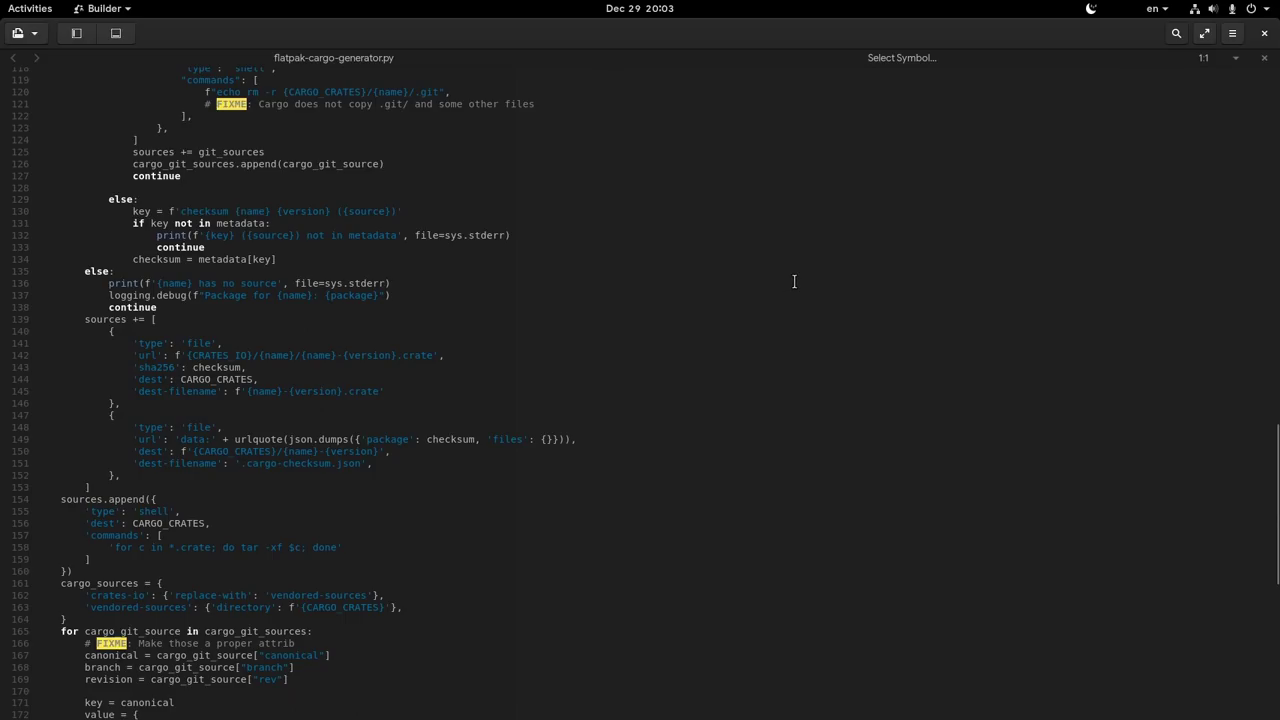
pyautogui.click(1266, 33)
# - Drag the fairy thumbnail from the Fantasy HD Wallpapers page into the Files window
pyautogui.click(666, 55)
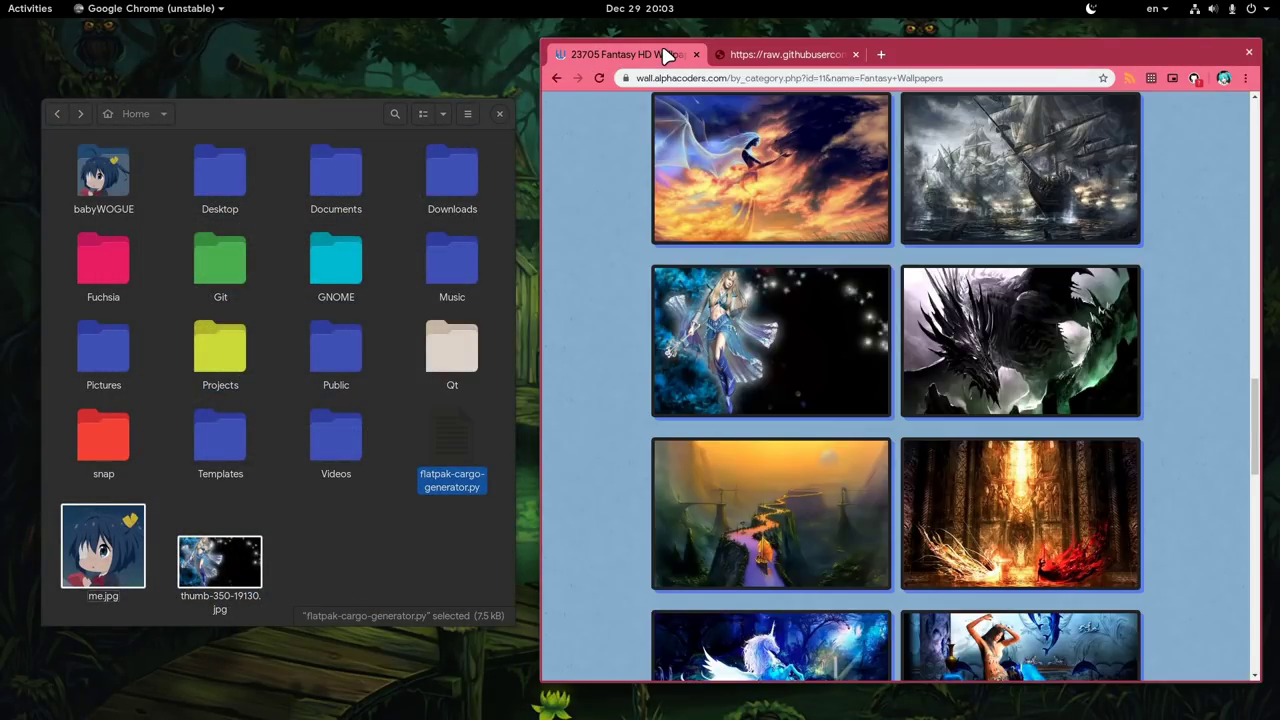
pyautogui.moveTo(720, 310); pyautogui.dragTo(727, 355)
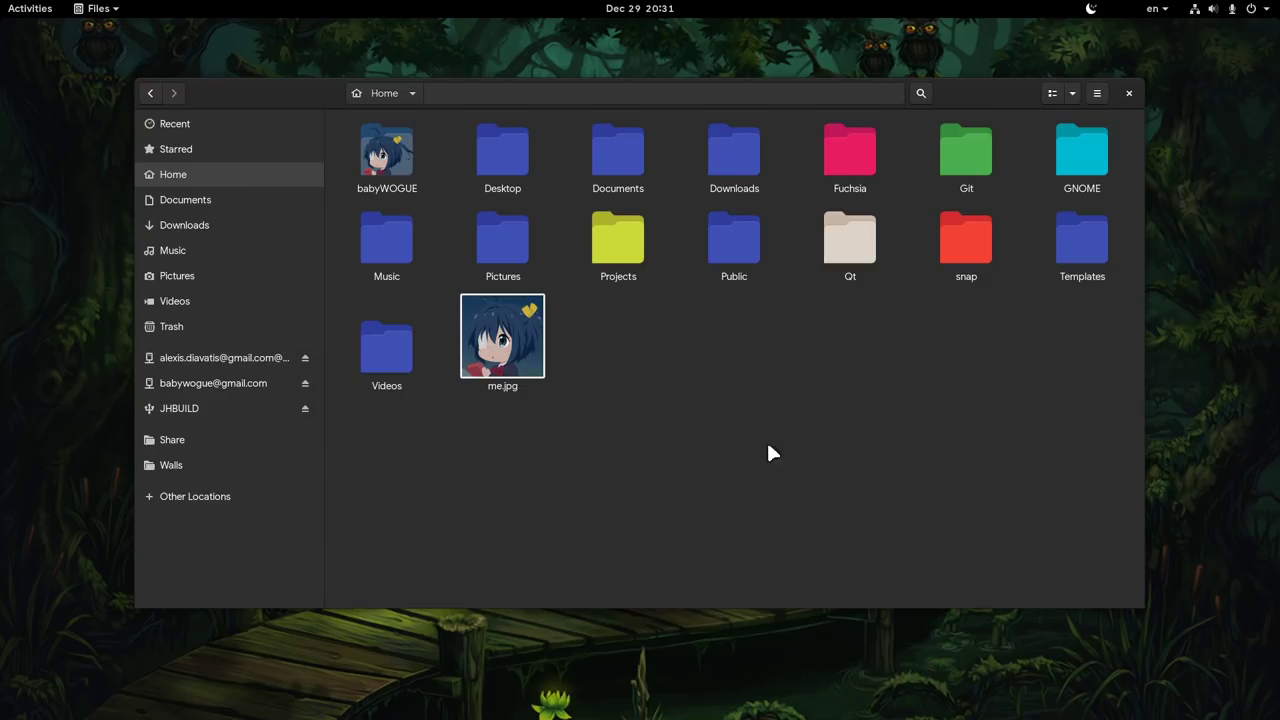
# - From the Public folder, turn on Sharing and enable File Sharing over Wired connection 1
pyautogui.doubleClick(748, 268)
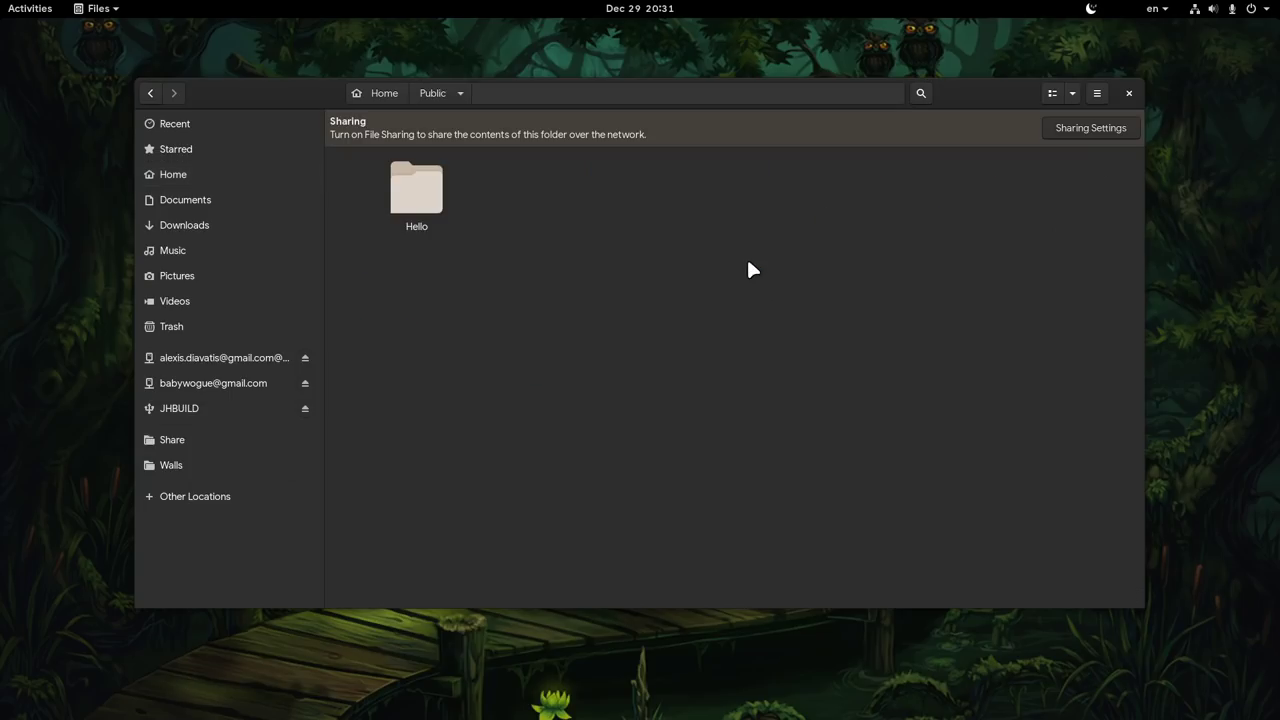
pyautogui.click(1067, 129)
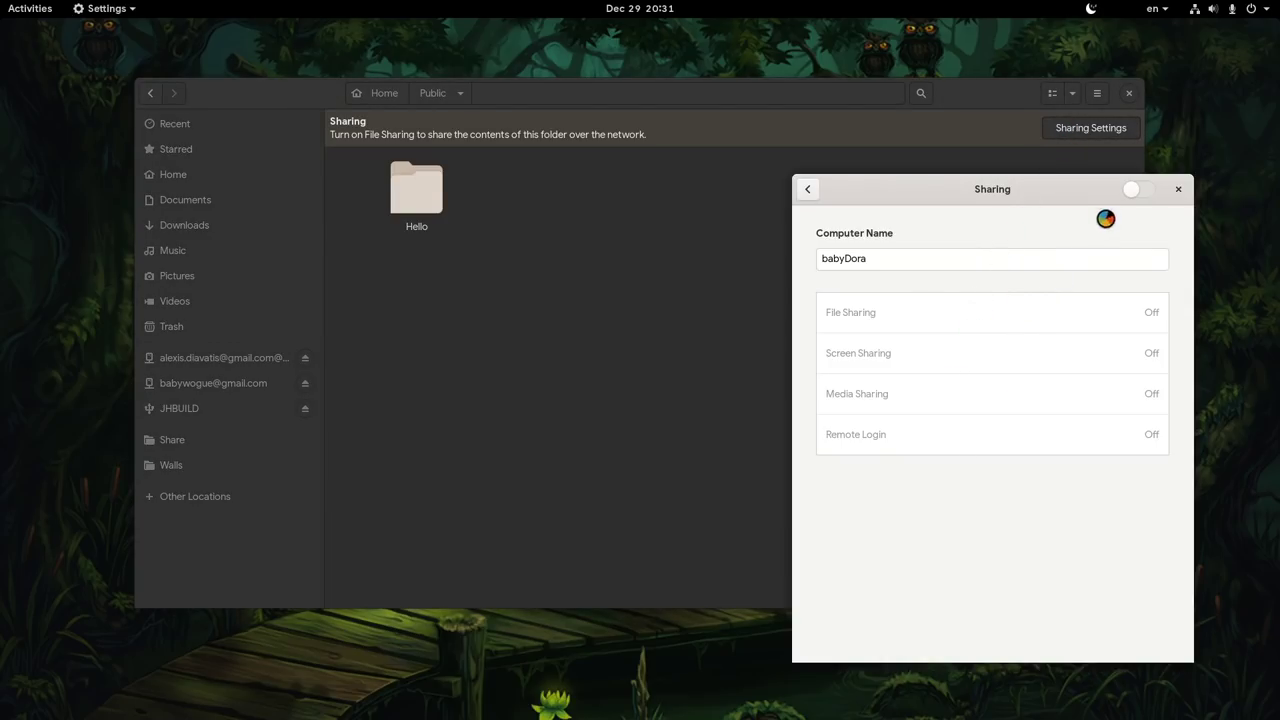
pyautogui.click(1126, 195)
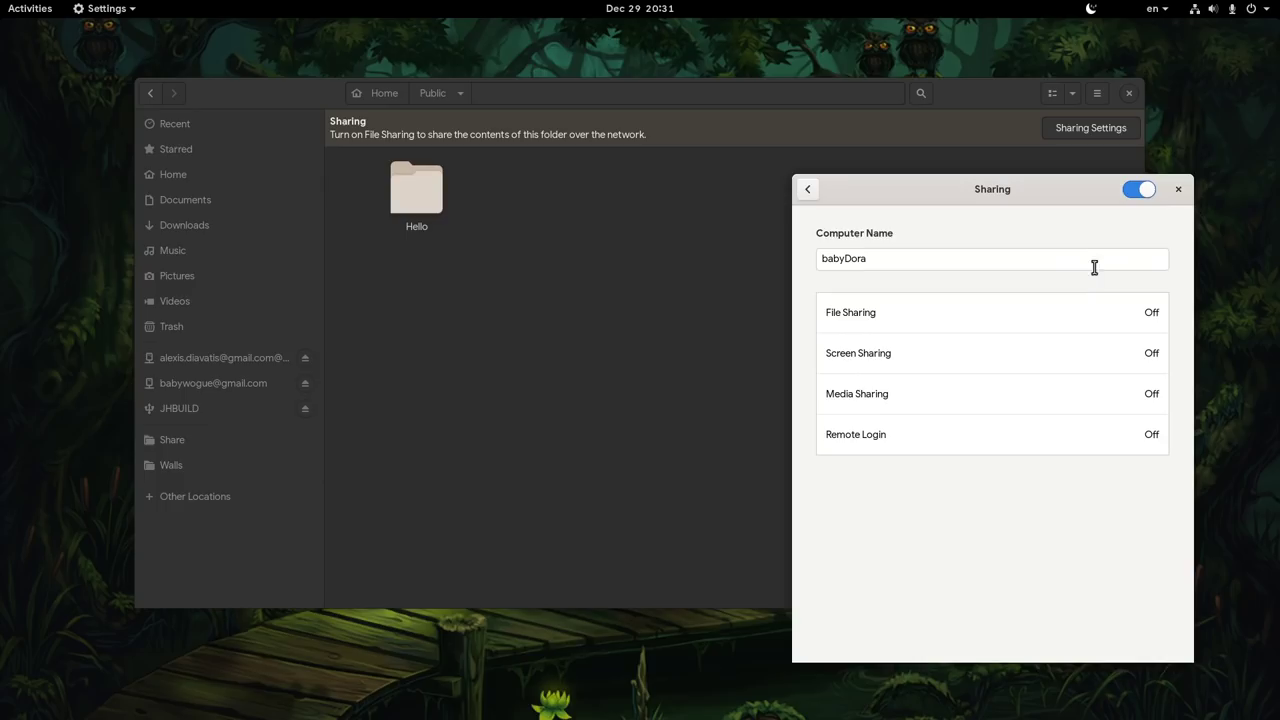
pyautogui.click(984, 317)
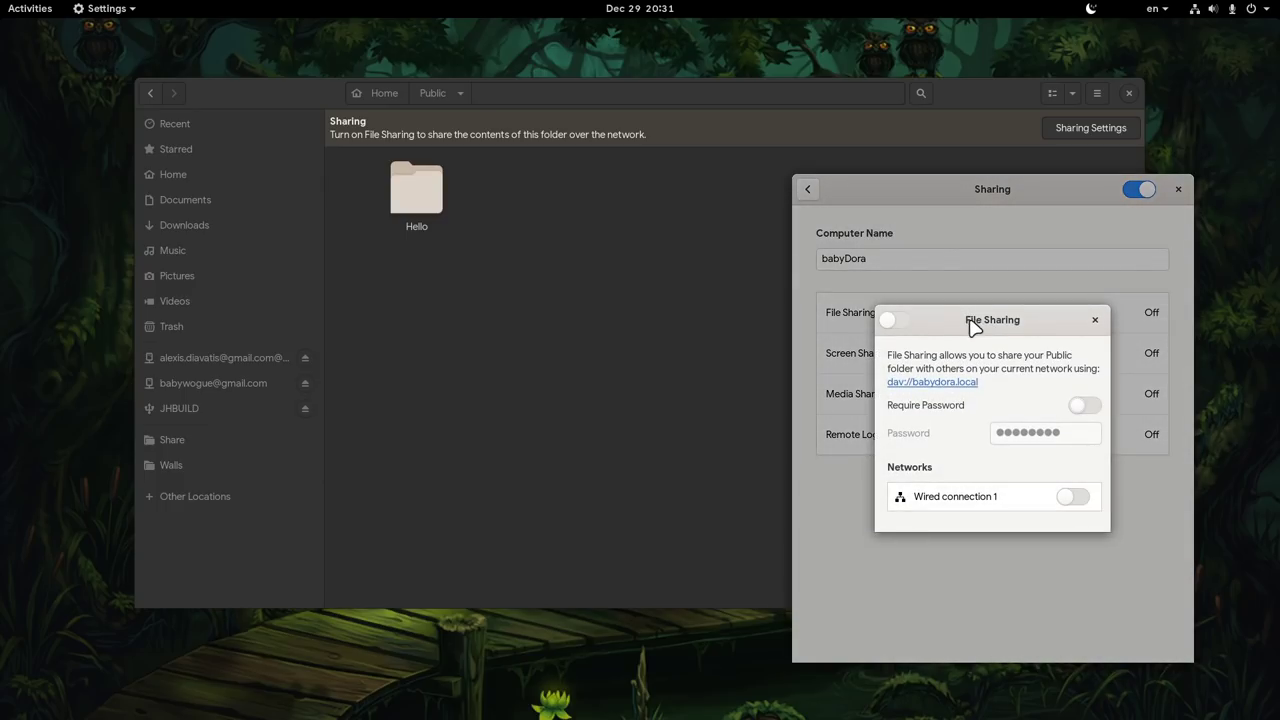
pyautogui.click(895, 320)
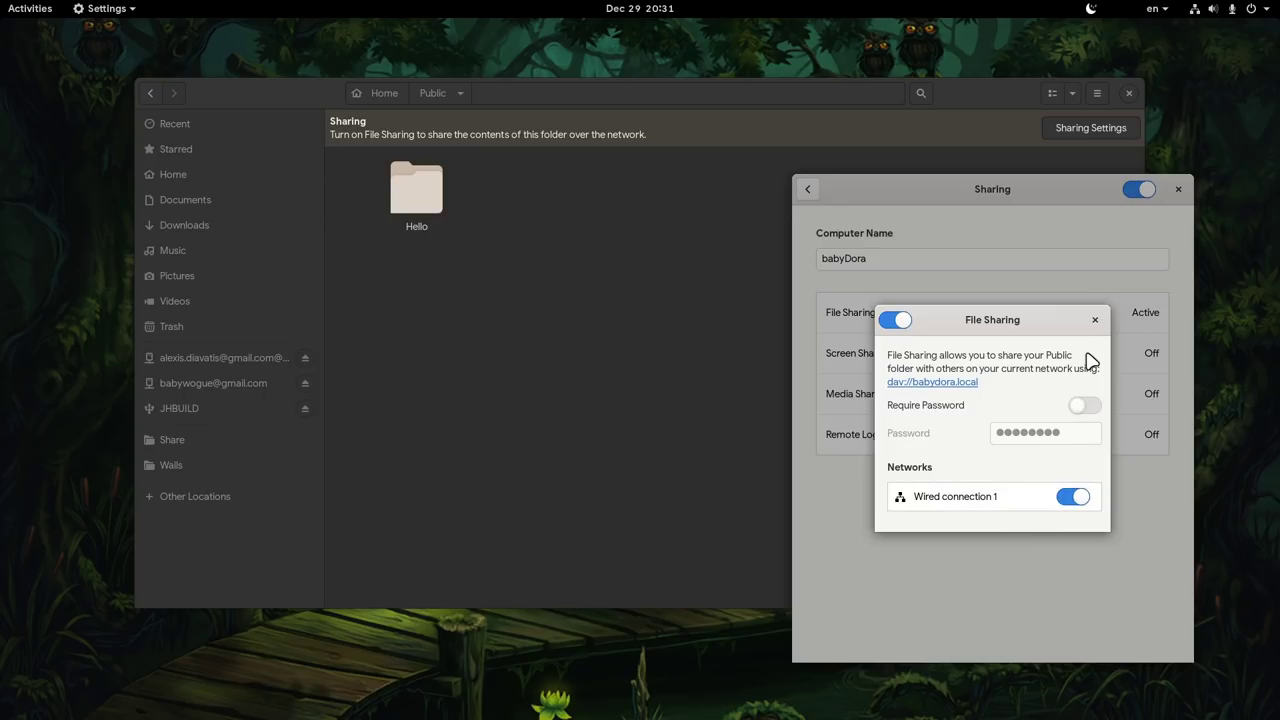
pyautogui.click(1095, 322)
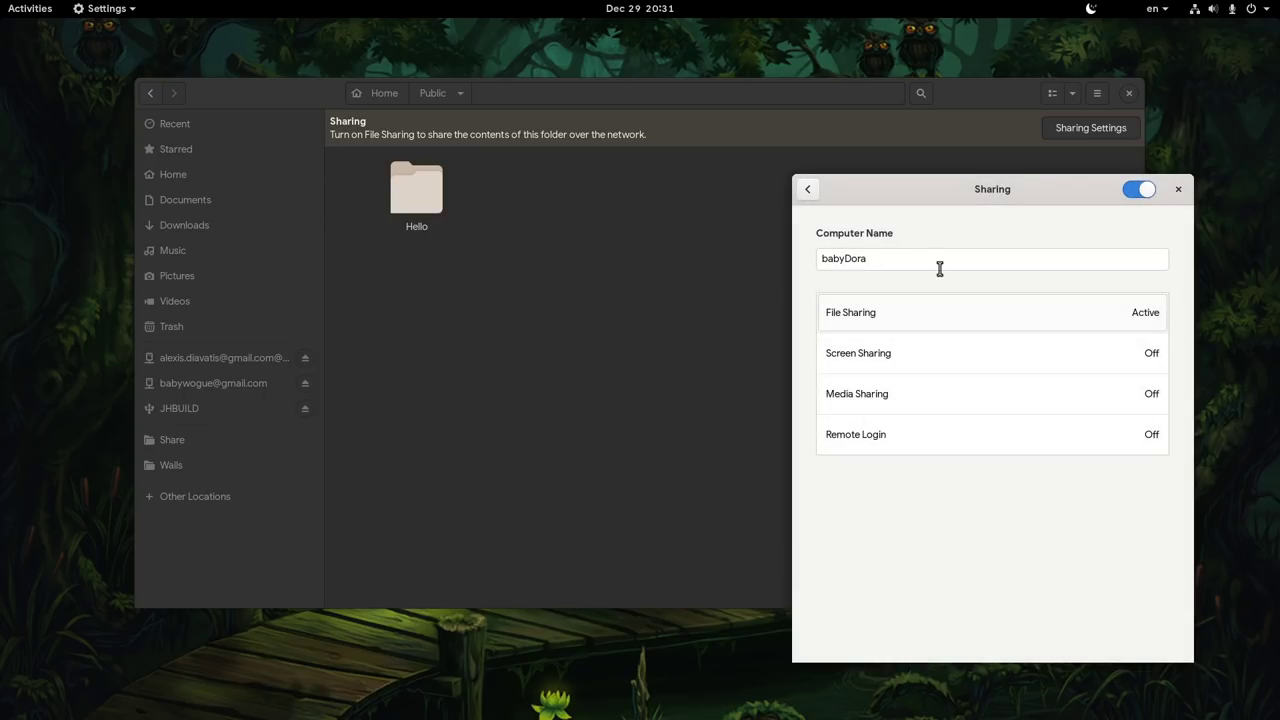
pyautogui.click(808, 190)
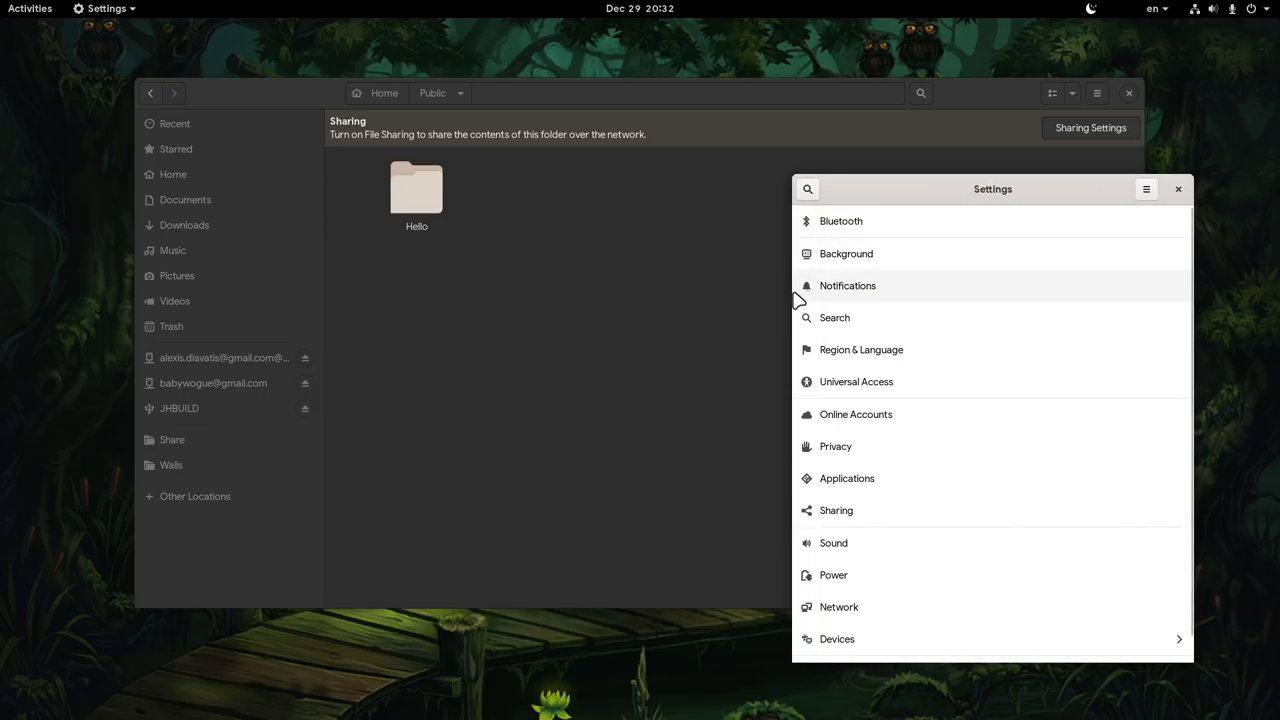
# - Tile Files on the left and Settings on the right, then show the Sharing page
pyautogui.moveTo(794, 300); pyautogui.dragTo(703, 331)
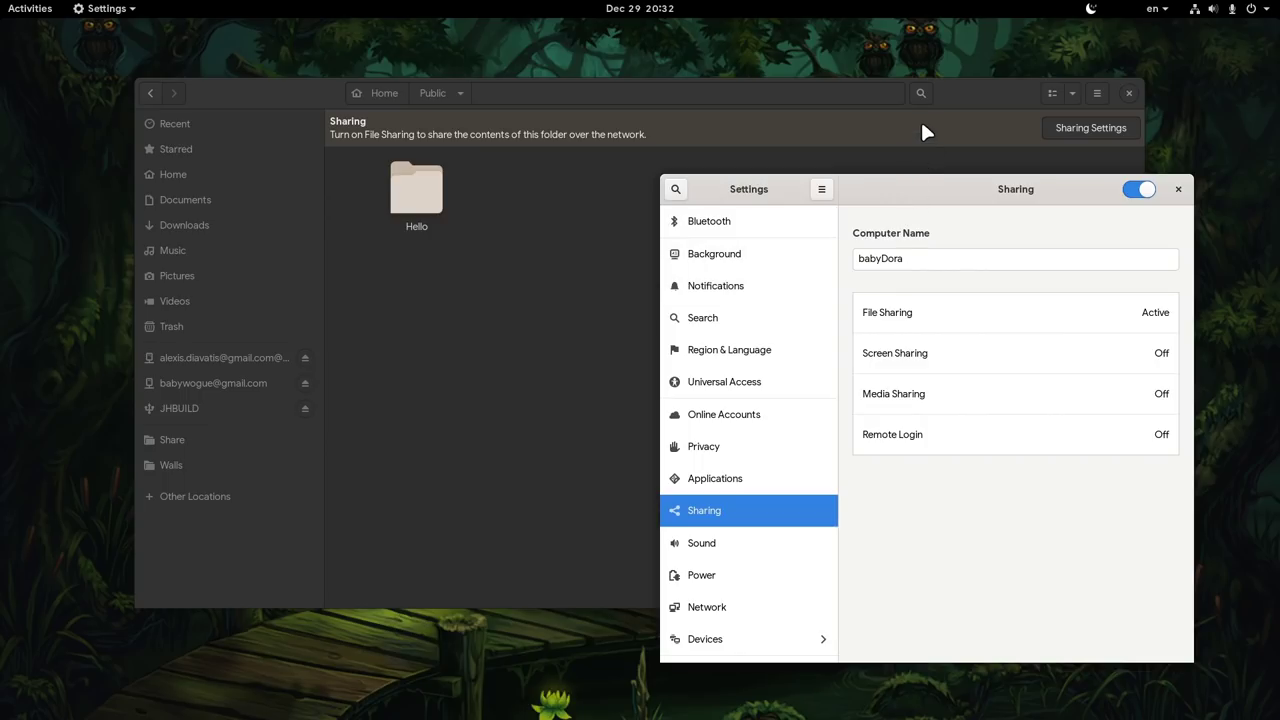
pyautogui.moveTo(955, 100); pyautogui.dragTo(2, 300)
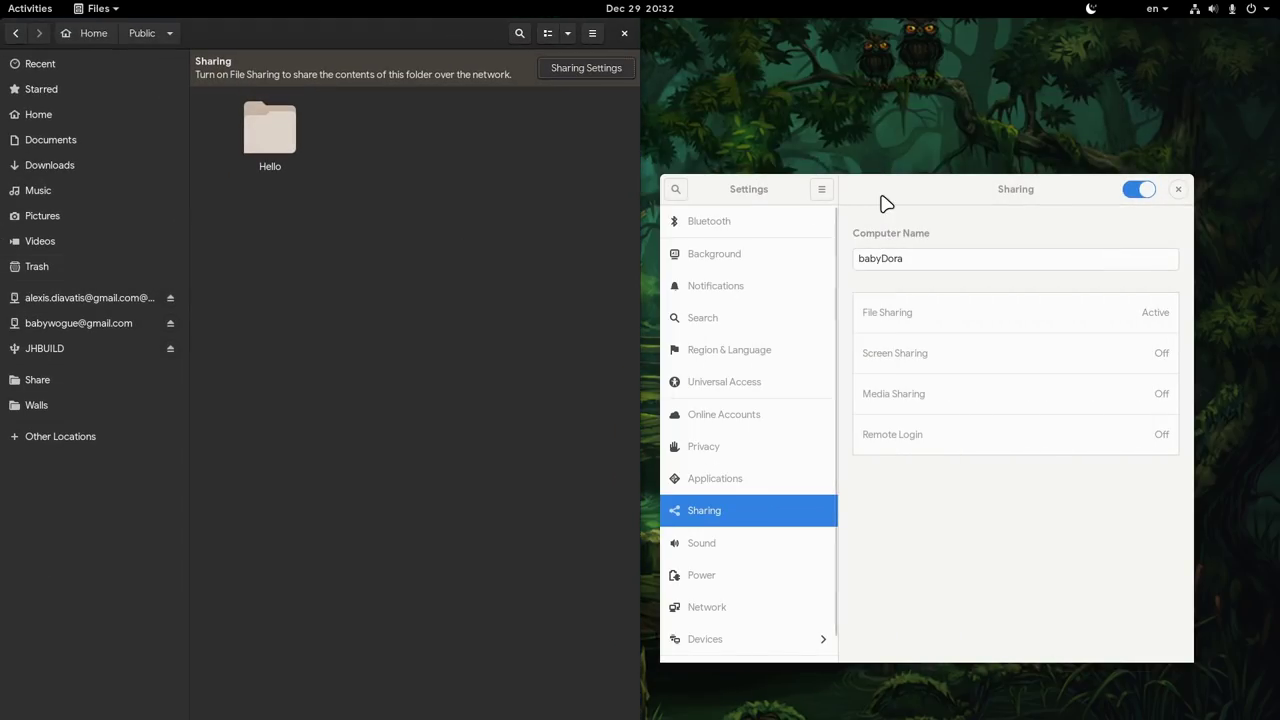
pyautogui.moveTo(880, 194); pyautogui.dragTo(1279, 168)
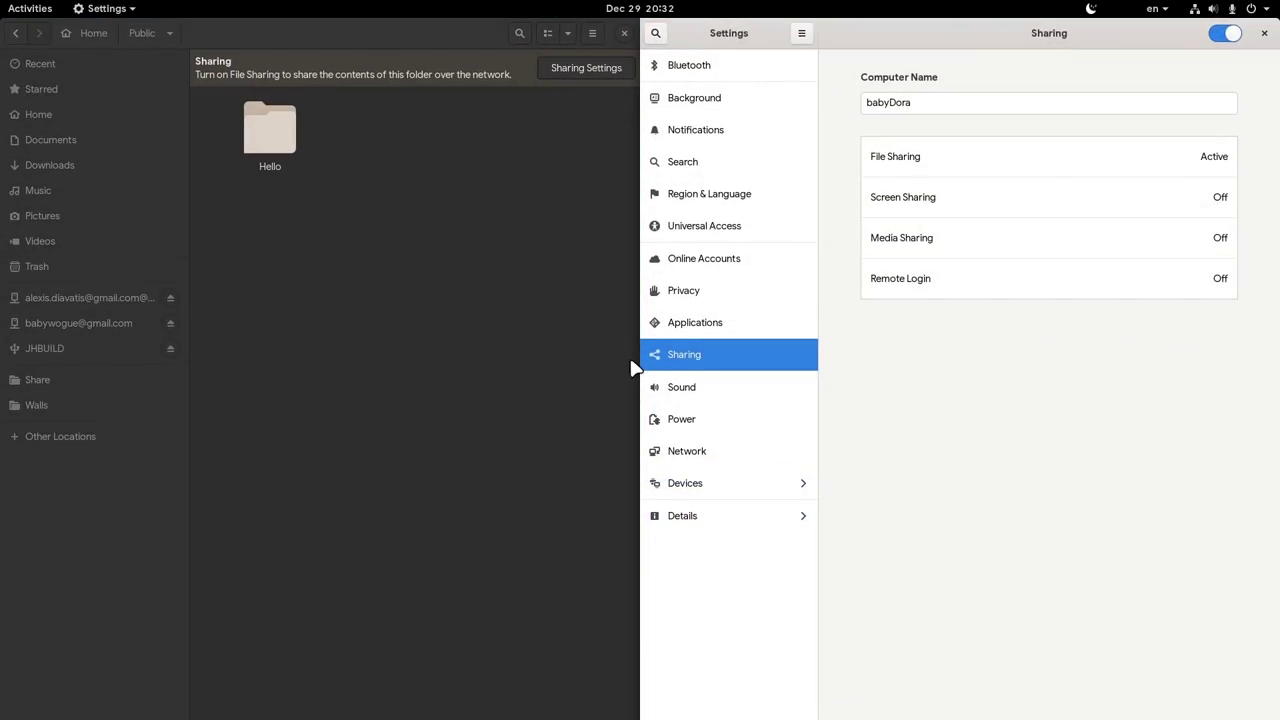
pyautogui.moveTo(641, 360); pyautogui.dragTo(911, 355)
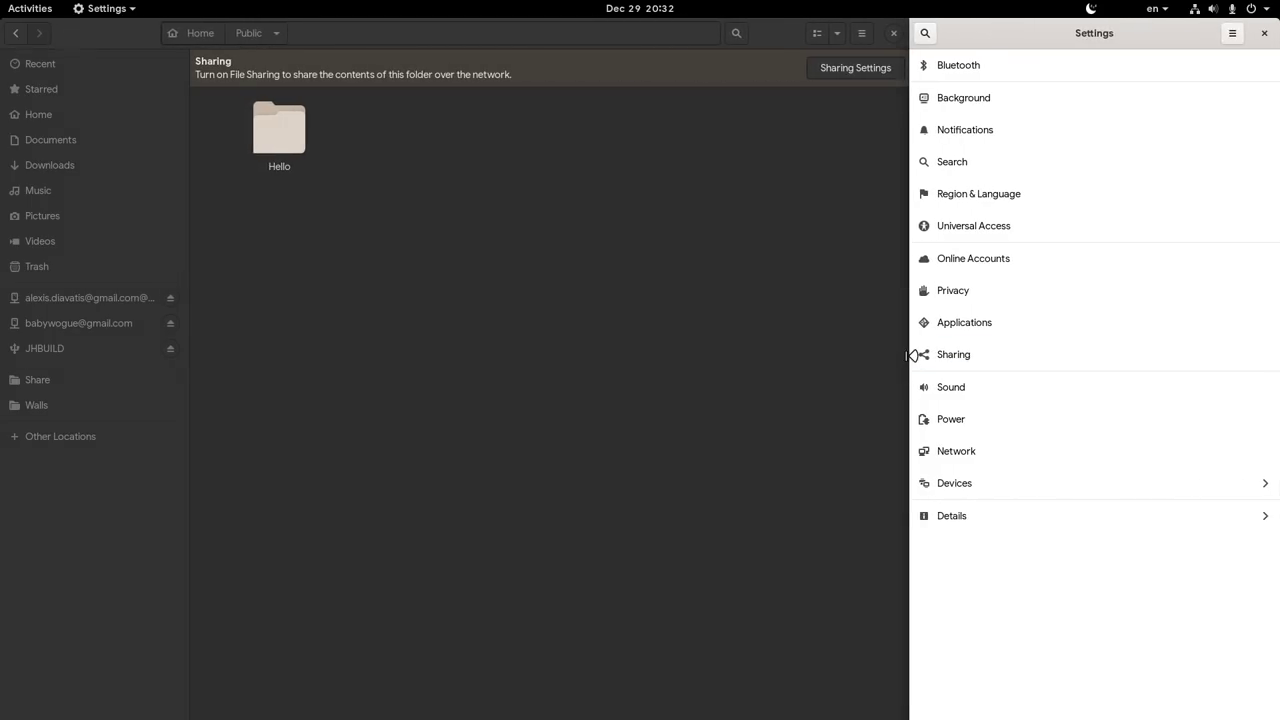
pyautogui.click(921, 356)
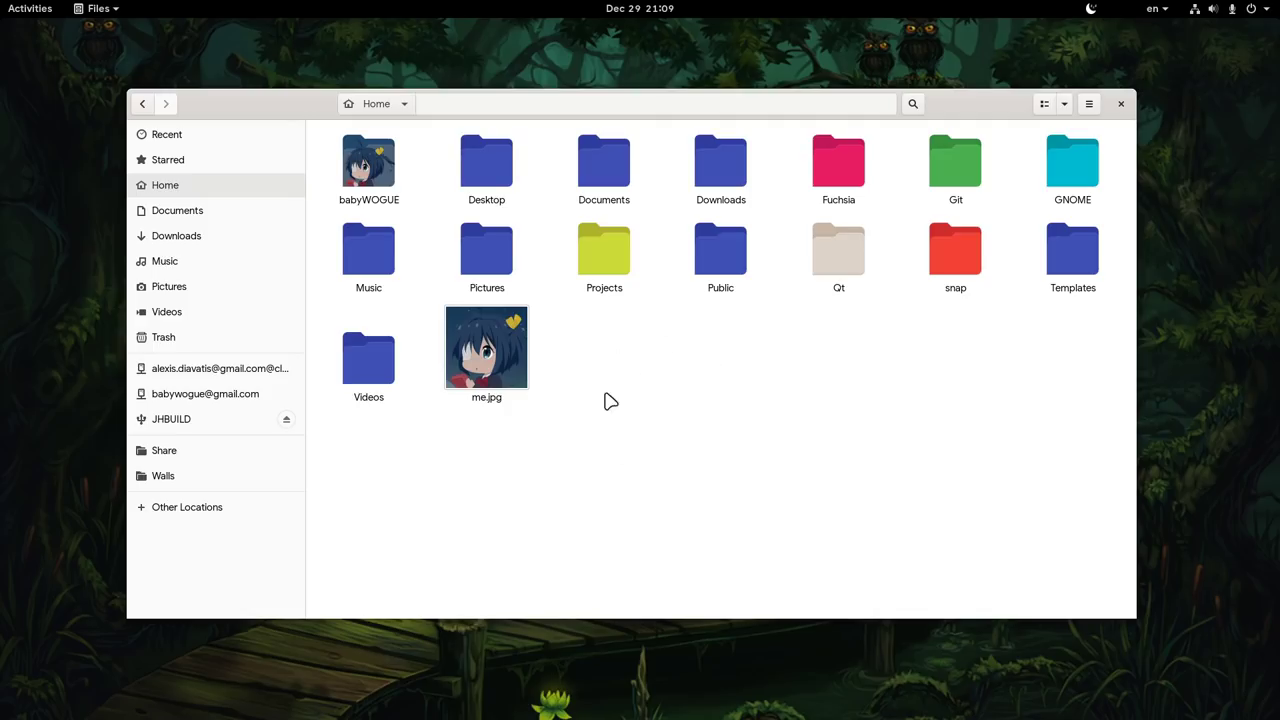
# - Open the context menu of the JHBUILD drive in the sidebar
pyautogui.rightClick(232, 424)
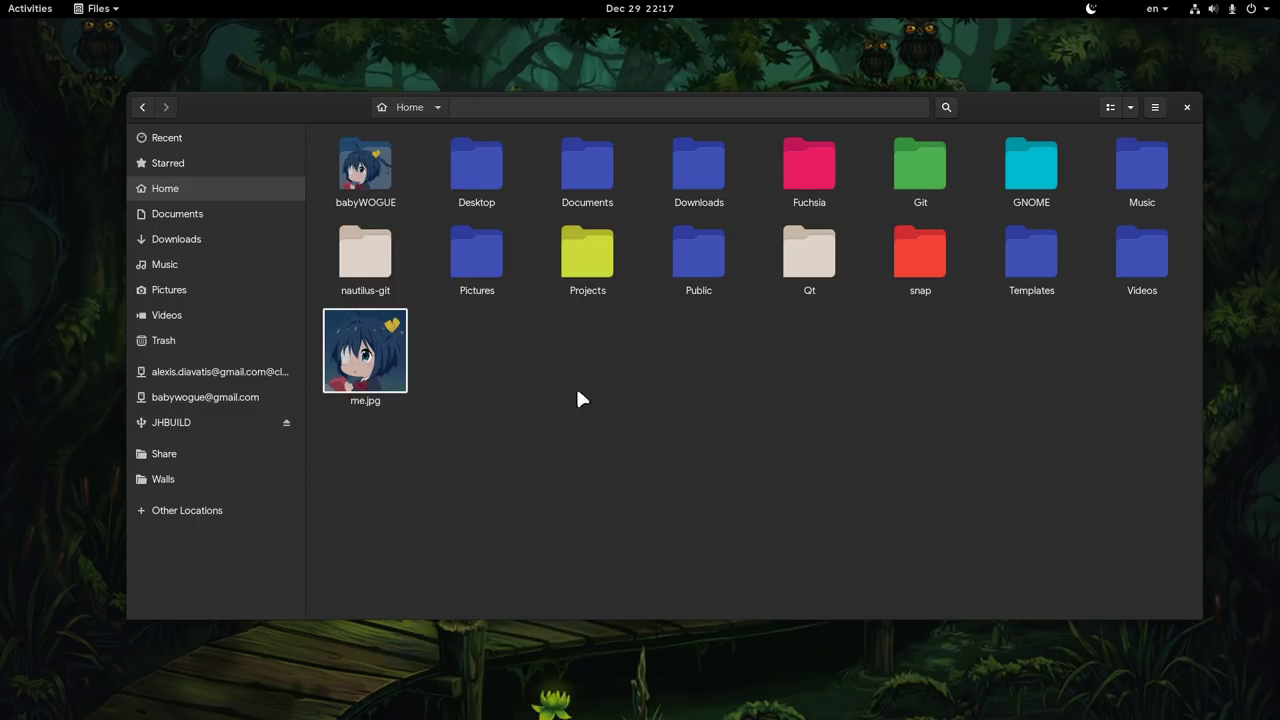
pyautogui.doubleClick(383, 262)
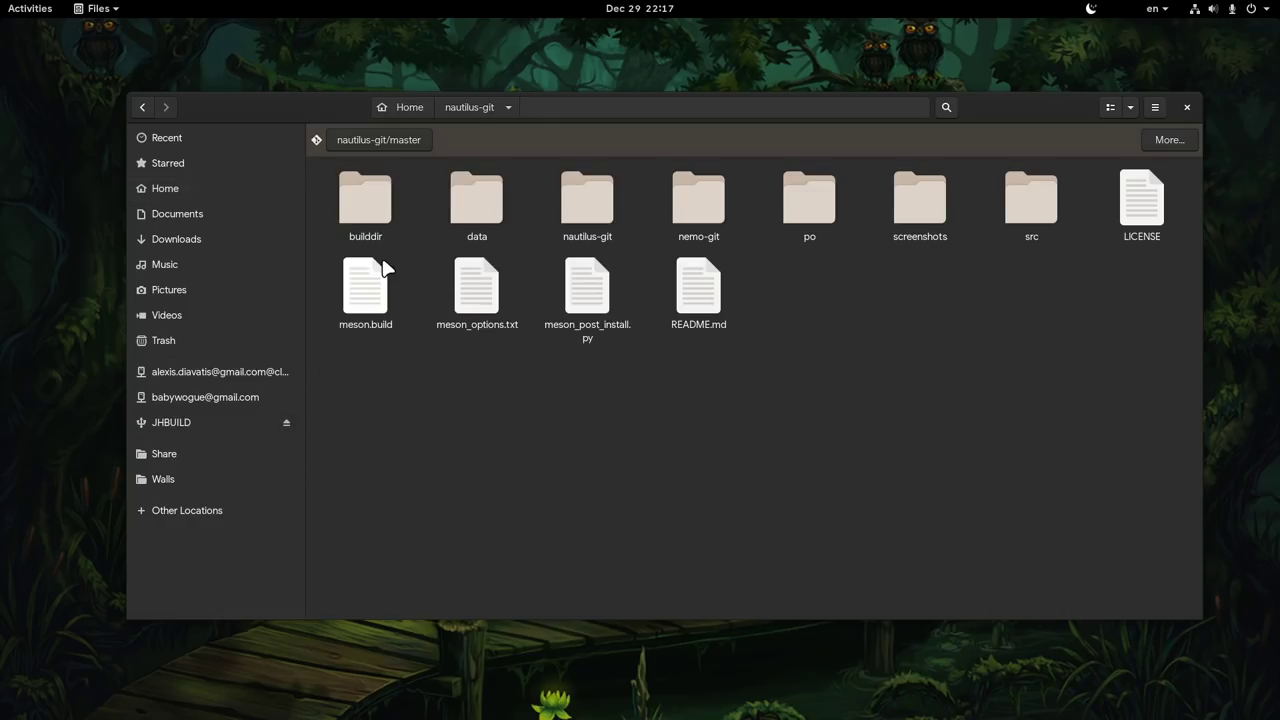
pyautogui.click(421, 143)
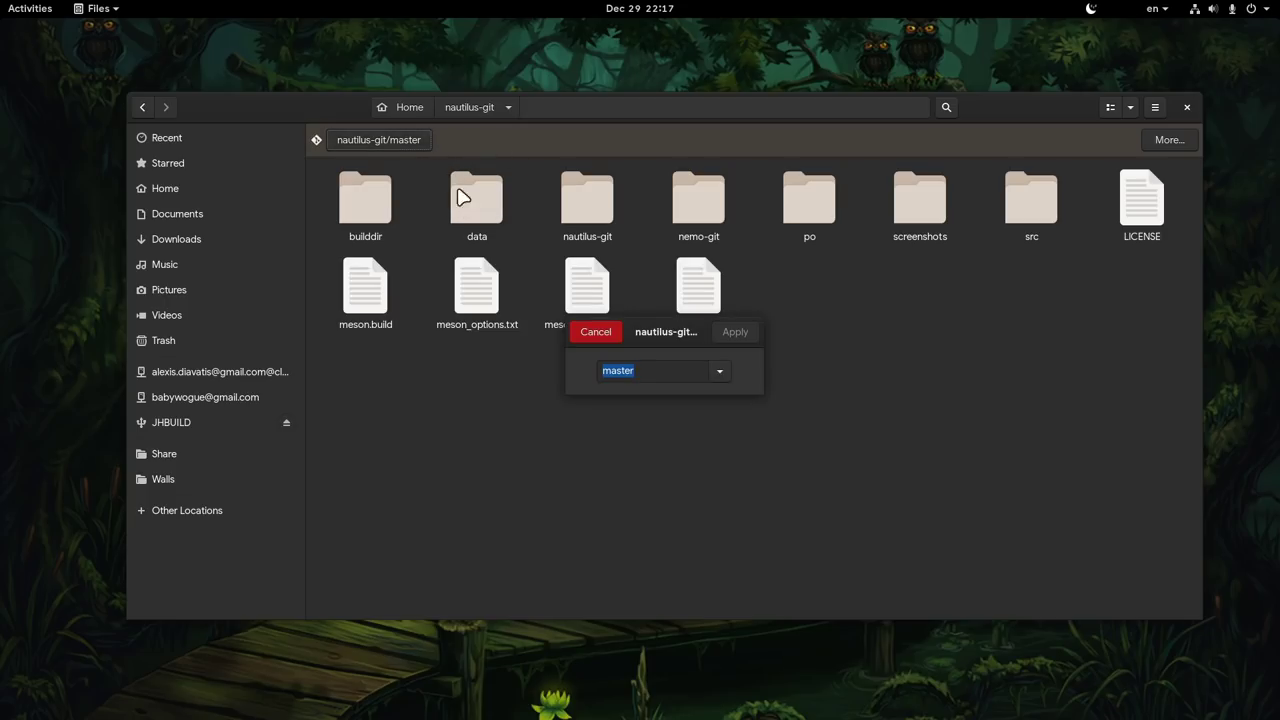
pyautogui.click(718, 372)
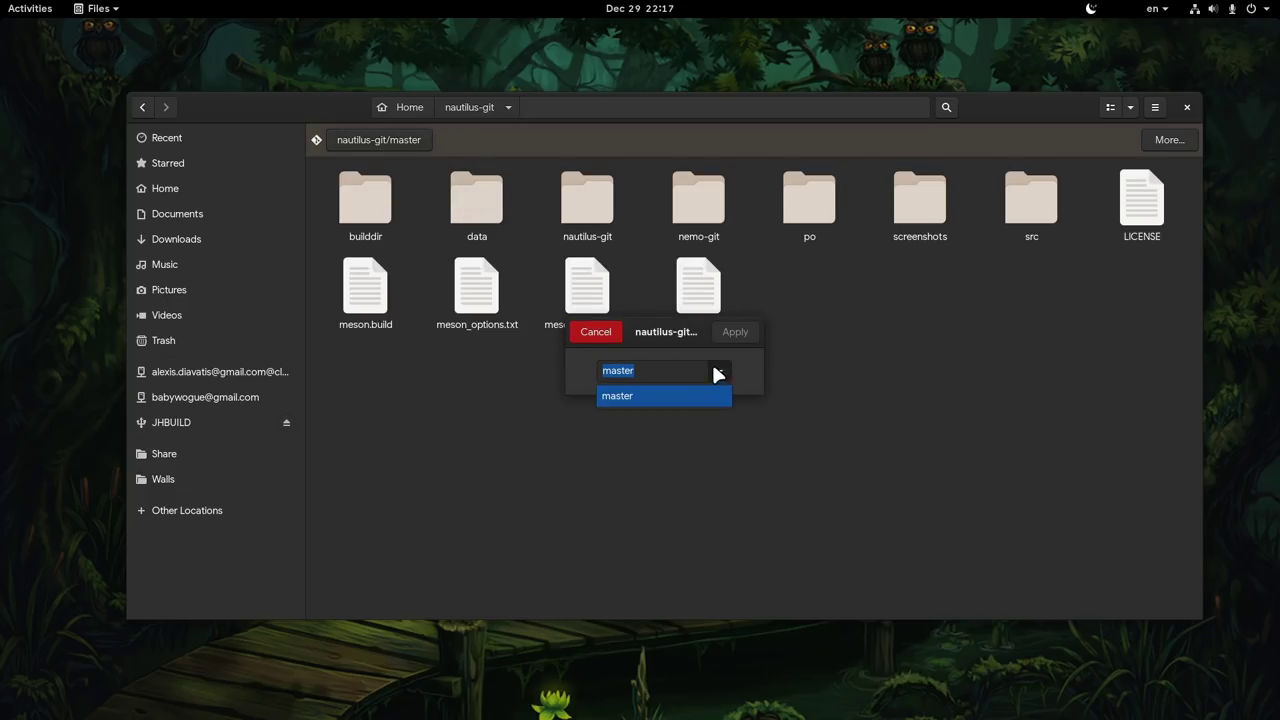
pyautogui.click(608, 334)
pyautogui.click(608, 334)
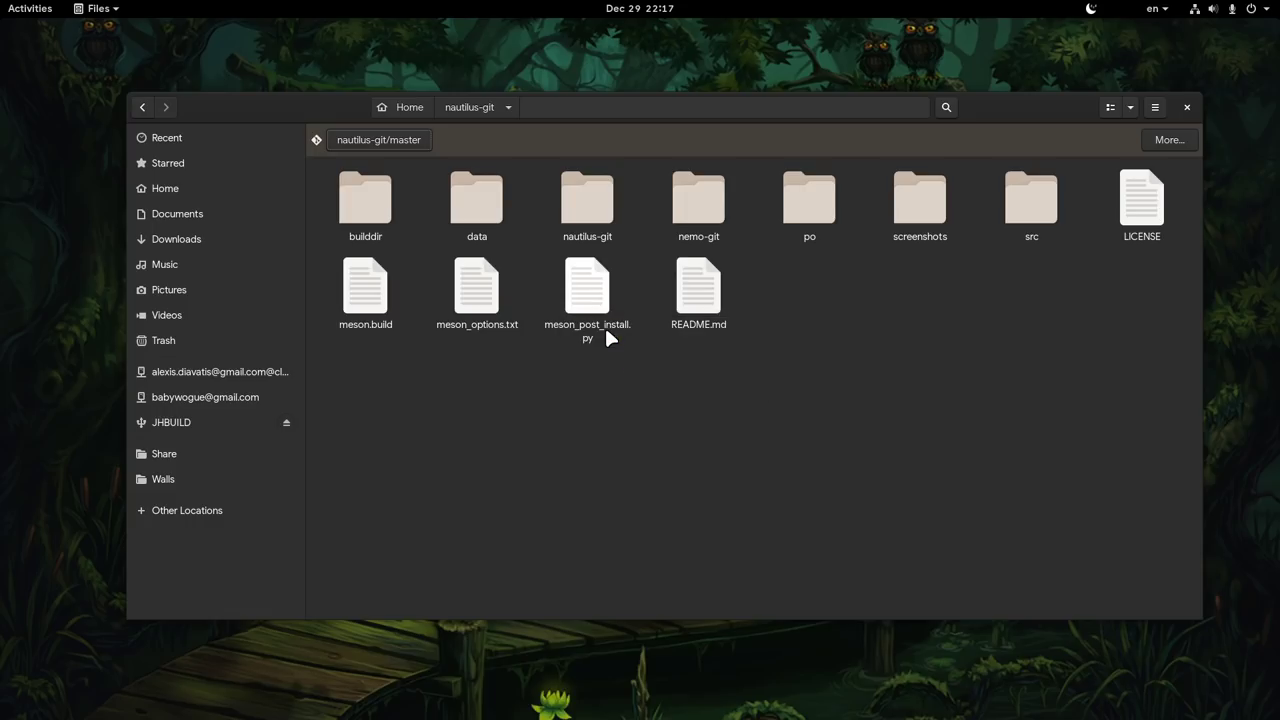
pyautogui.click(1168, 141)
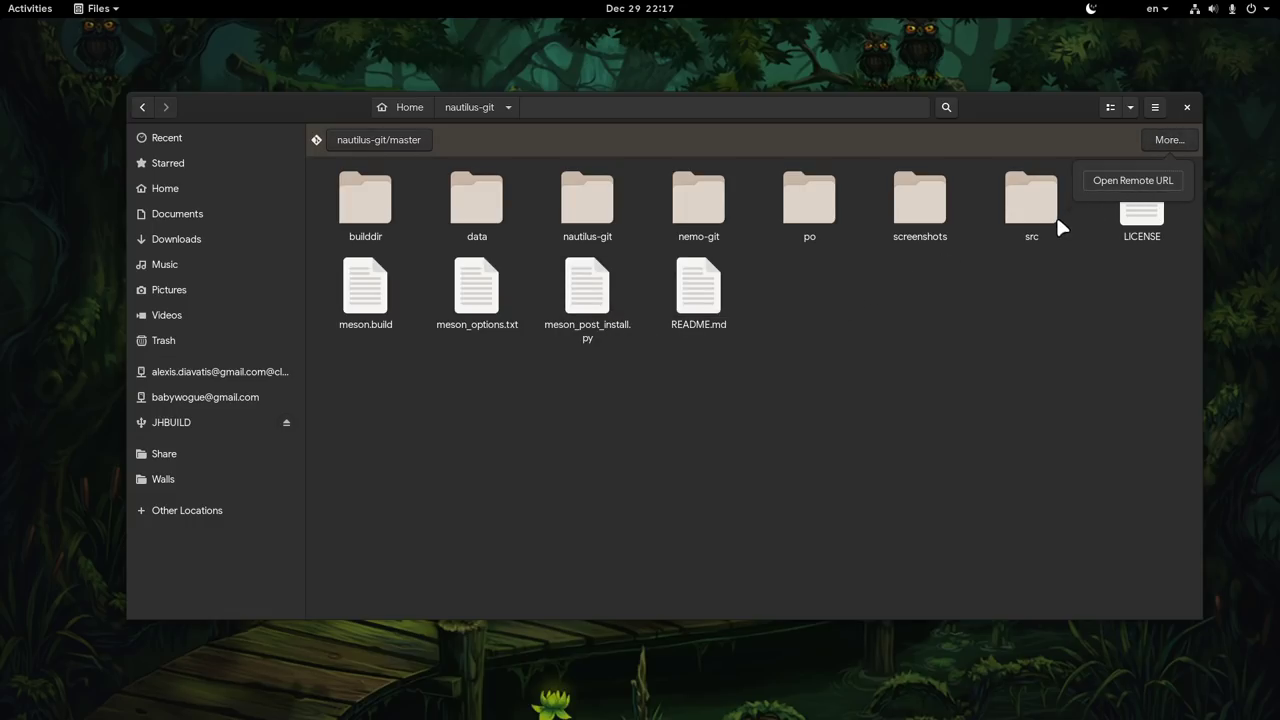
pyautogui.click(950, 268)
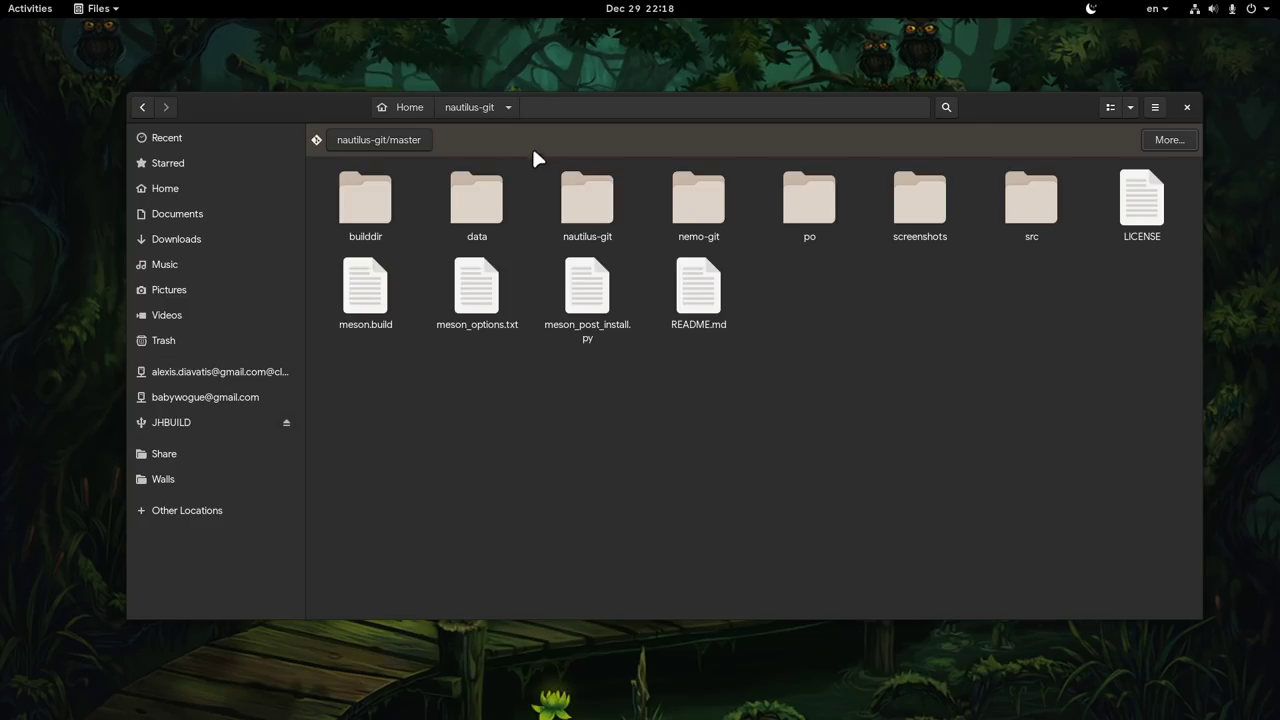
pyautogui.click(413, 107)
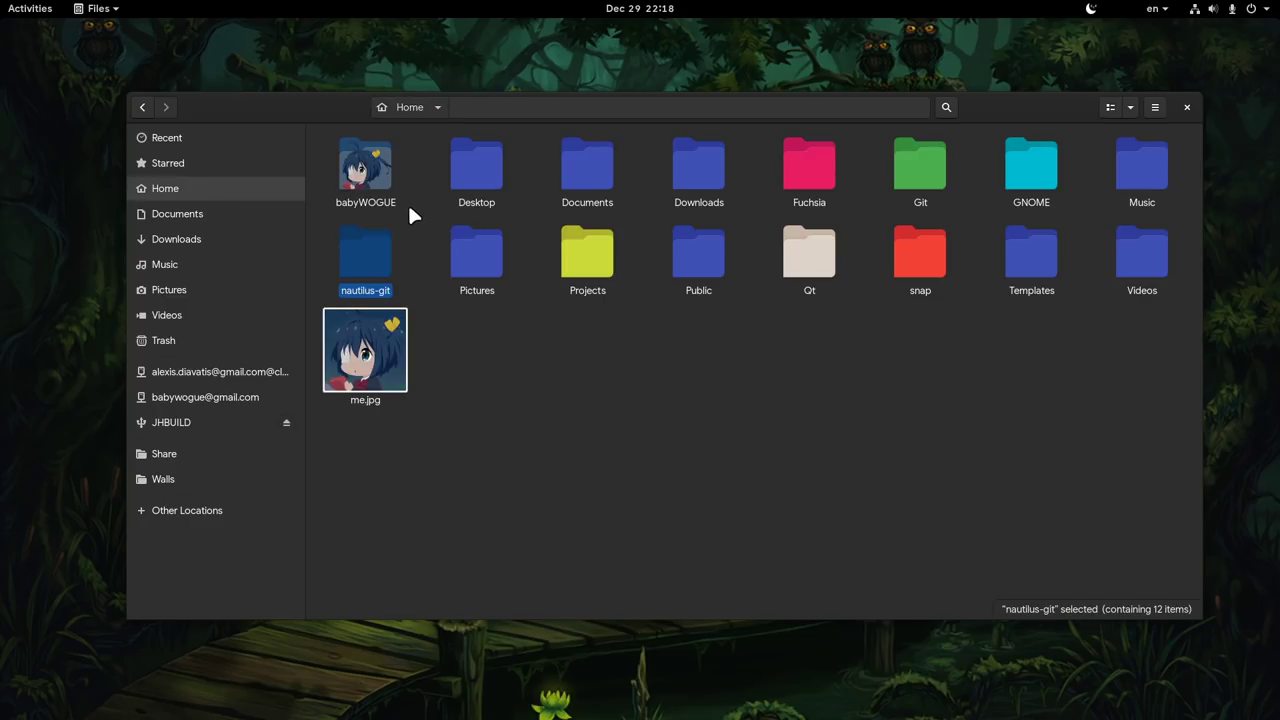
pyautogui.click(424, 282)
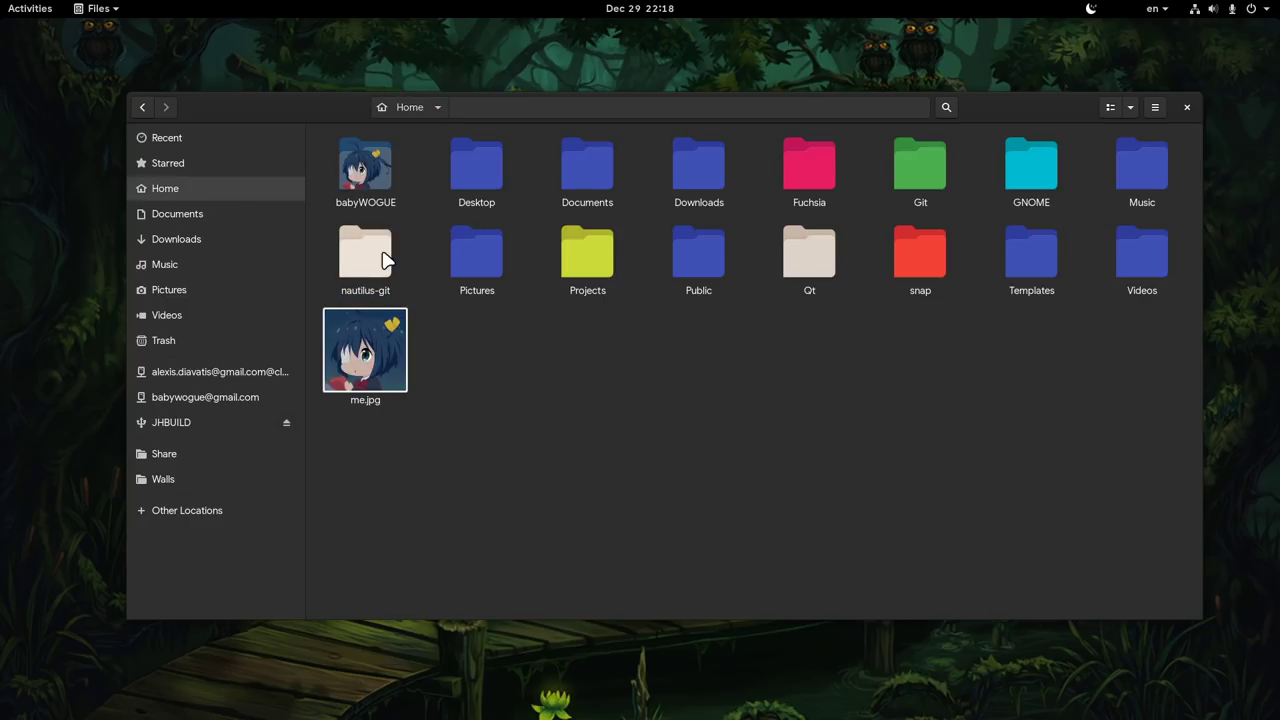